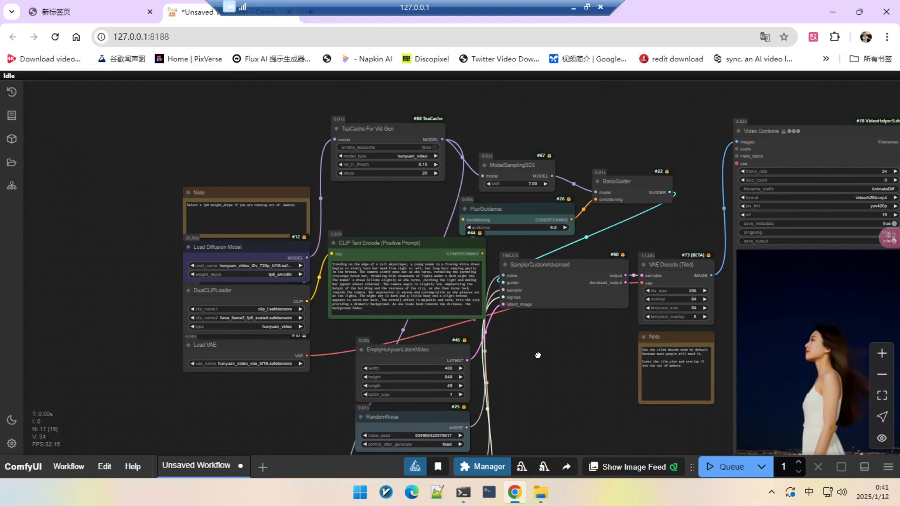
Examine the overall video workflow and the settings of the TeaCache For Vid Gen node
{"action": "scroll", "coordinate": [537, 356], "scroll_direction": "down", "scroll_amount": 3}
{"action": "left_click_drag", "start_coordinate": [533, 351], "coordinate": [476, 288]}
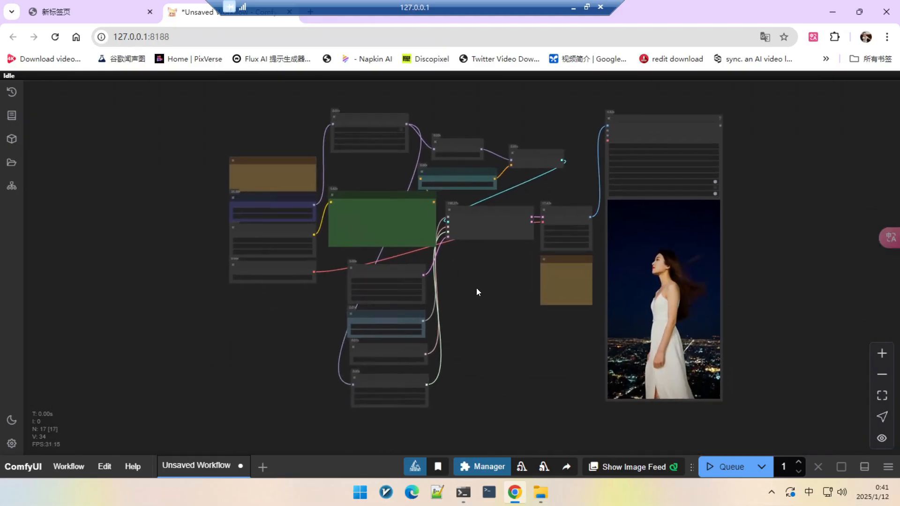
{"action": "scroll", "coordinate": [476, 288], "scroll_direction": "up", "scroll_amount": 3}
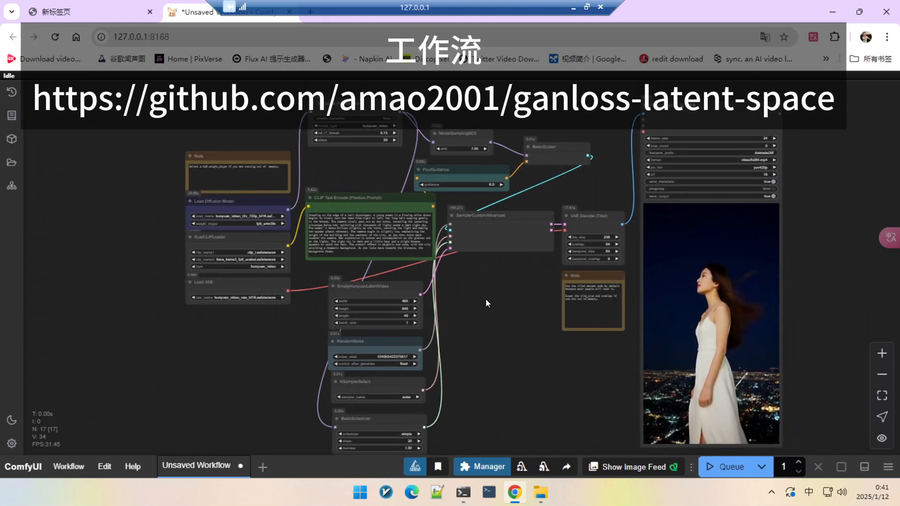
{"action": "scroll", "coordinate": [486, 299], "scroll_direction": "up", "scroll_amount": 2}
{"action": "left_click_drag", "start_coordinate": [344, 163], "coordinate": [365, 193]}
{"action": "scroll", "coordinate": [359, 182], "scroll_direction": "up", "scroll_amount": 1}
{"action": "scroll", "coordinate": [370, 215], "scroll_direction": "up", "scroll_amount": 4}
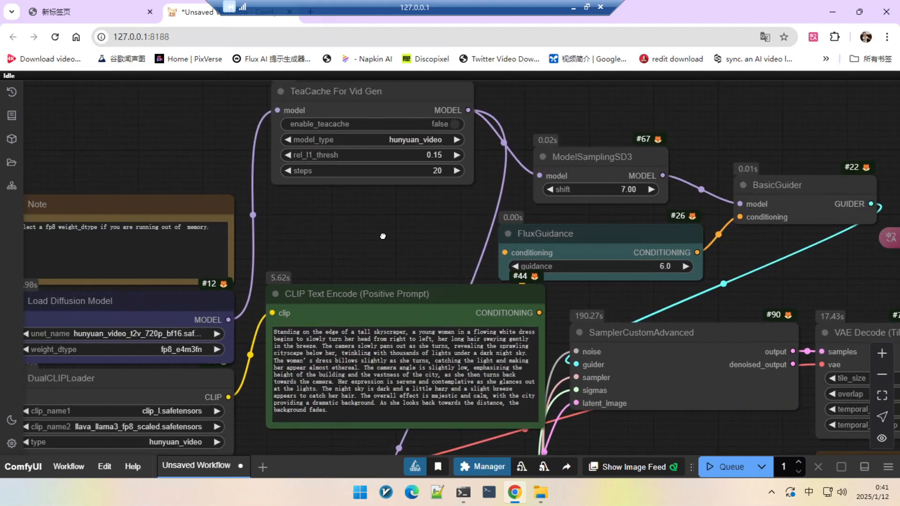
{"action": "left_click_drag", "start_coordinate": [383, 236], "coordinate": [403, 323]}
{"action": "scroll", "coordinate": [354, 198], "scroll_direction": "up", "scroll_amount": 3}
{"action": "left_click", "coordinate": [417, 178]}
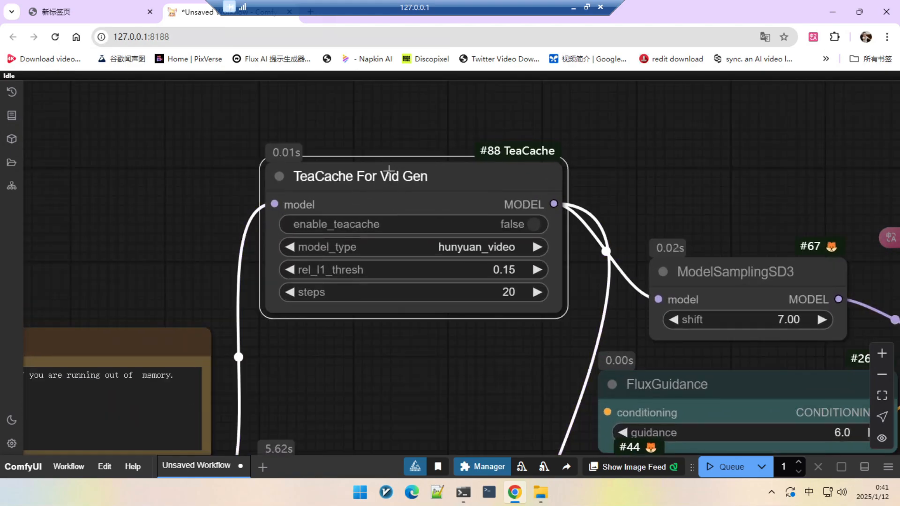
{"action": "scroll", "coordinate": [214, 189], "scroll_direction": "down", "scroll_amount": 3}
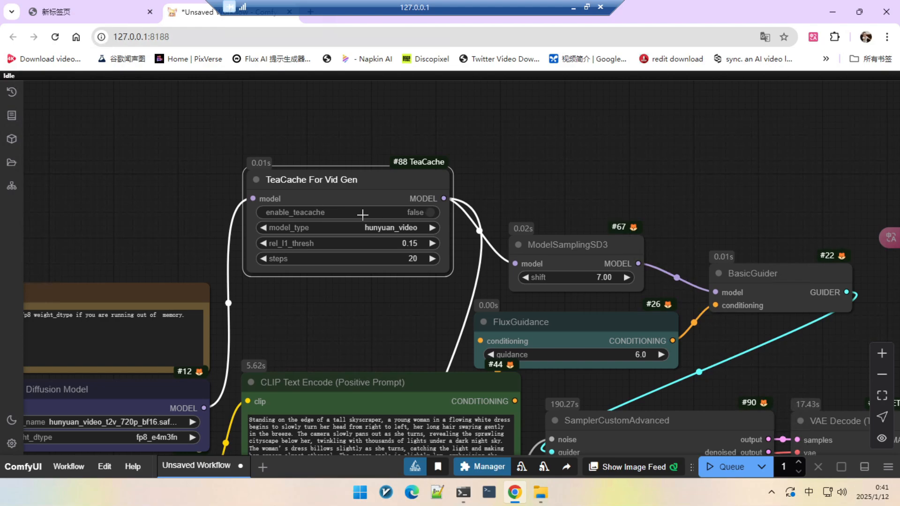
{"action": "scroll", "coordinate": [363, 214], "scroll_direction": "up", "scroll_amount": 4}
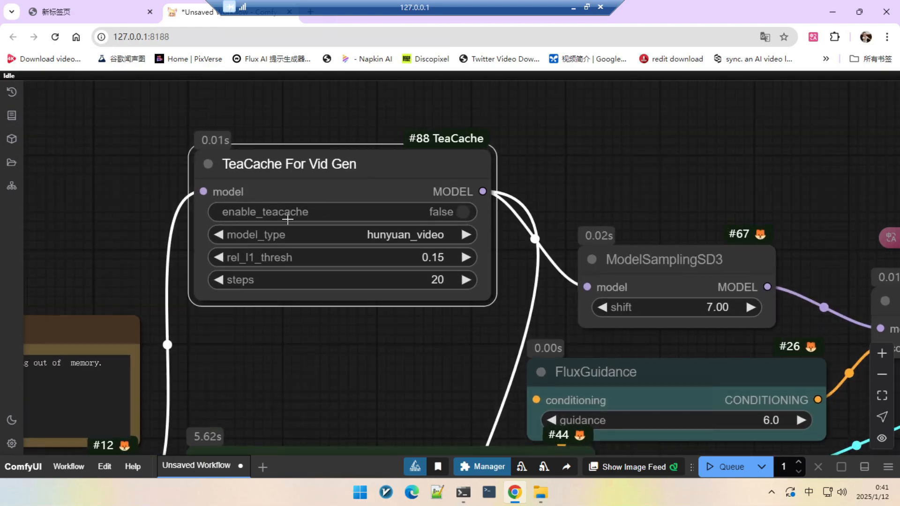
{"action": "scroll", "coordinate": [399, 187], "scroll_direction": "down", "scroll_amount": 6}
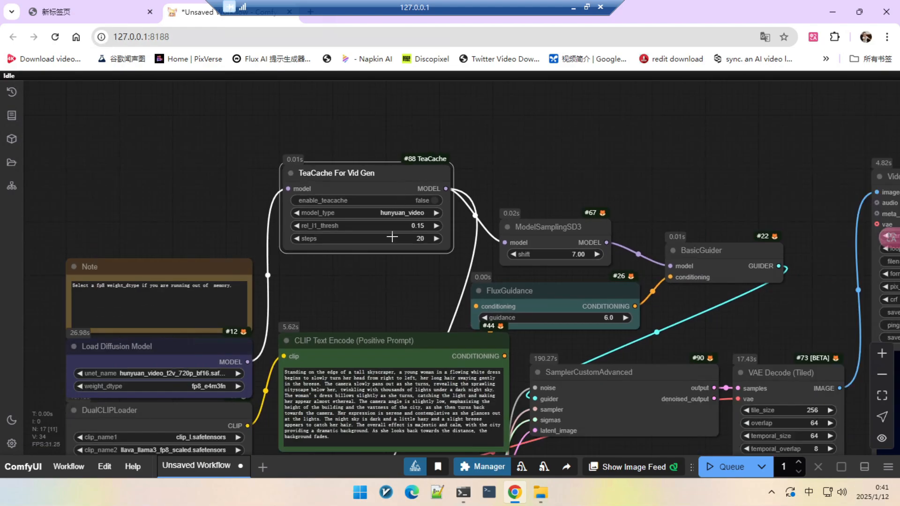
Check the finished generation's run time in the queue history and close the history again
{"action": "left_click_drag", "start_coordinate": [374, 297], "coordinate": [363, 155]}
{"action": "scroll", "coordinate": [409, 244], "scroll_direction": "down", "scroll_amount": 3}
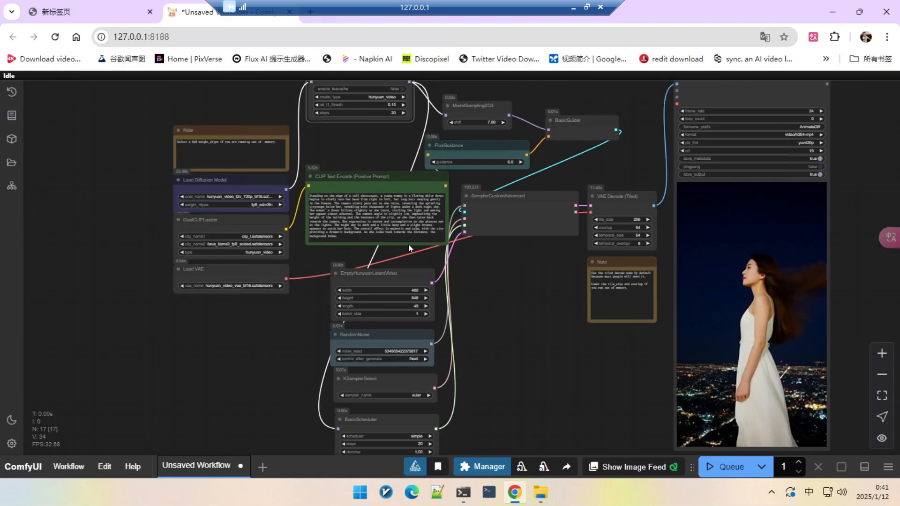
{"action": "left_click_drag", "start_coordinate": [485, 288], "coordinate": [492, 297]}
{"action": "left_click", "coordinate": [12, 92]}
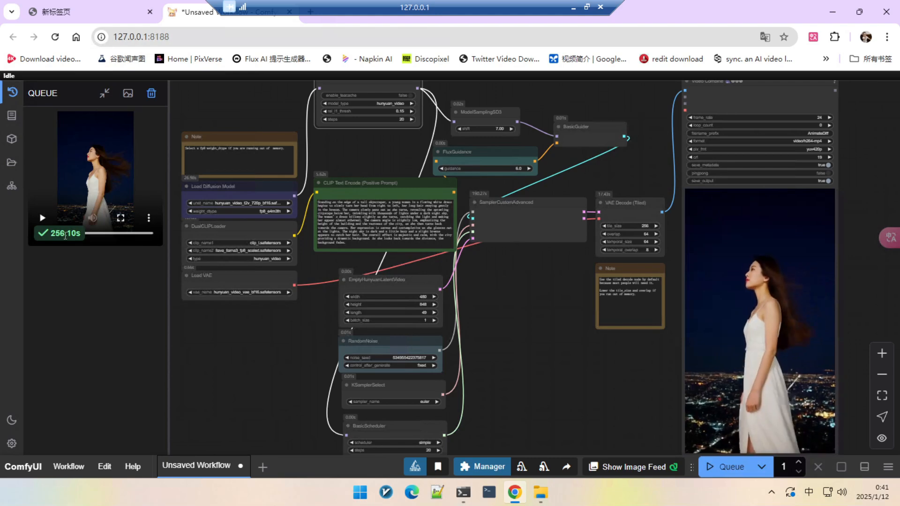
{"action": "left_click", "coordinate": [223, 110]}
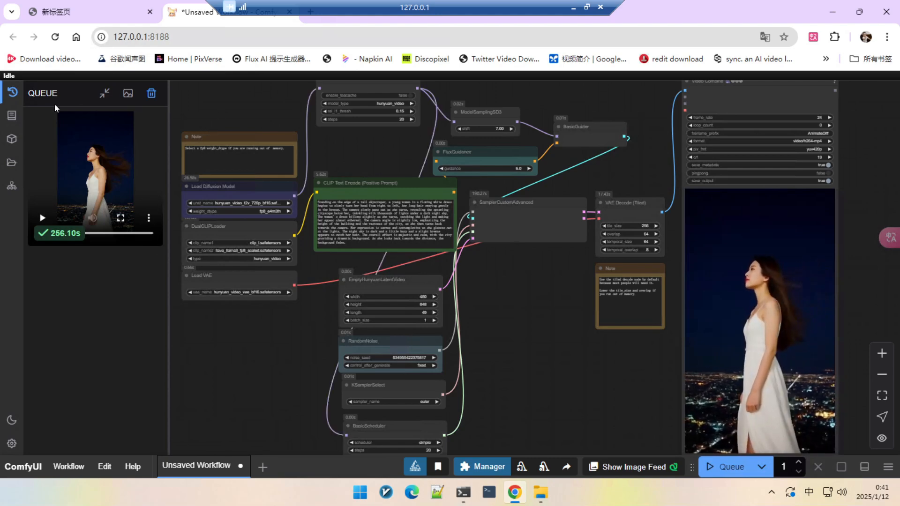
{"action": "left_click", "coordinate": [12, 92]}
Set enable_teacache to true in the TeaCache For Vid Gen node
{"action": "scroll", "coordinate": [404, 143], "scroll_direction": "up", "scroll_amount": 2}
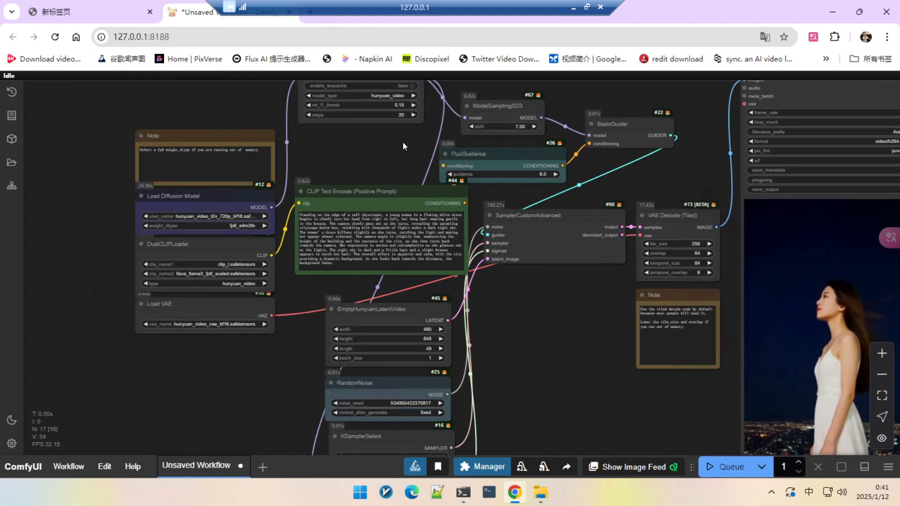
{"action": "left_click_drag", "start_coordinate": [403, 142], "coordinate": [402, 189]}
{"action": "scroll", "coordinate": [368, 132], "scroll_direction": "up", "scroll_amount": 2}
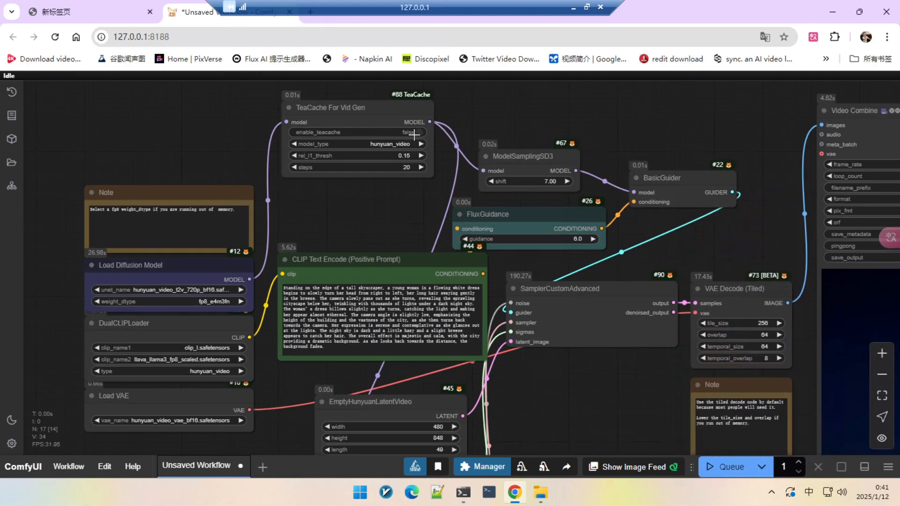
{"action": "scroll", "coordinate": [383, 208], "scroll_direction": "down", "scroll_amount": 3}
{"action": "left_click_drag", "start_coordinate": [385, 221], "coordinate": [366, 181]}
{"action": "scroll", "coordinate": [384, 204], "scroll_direction": "down", "scroll_amount": 1}
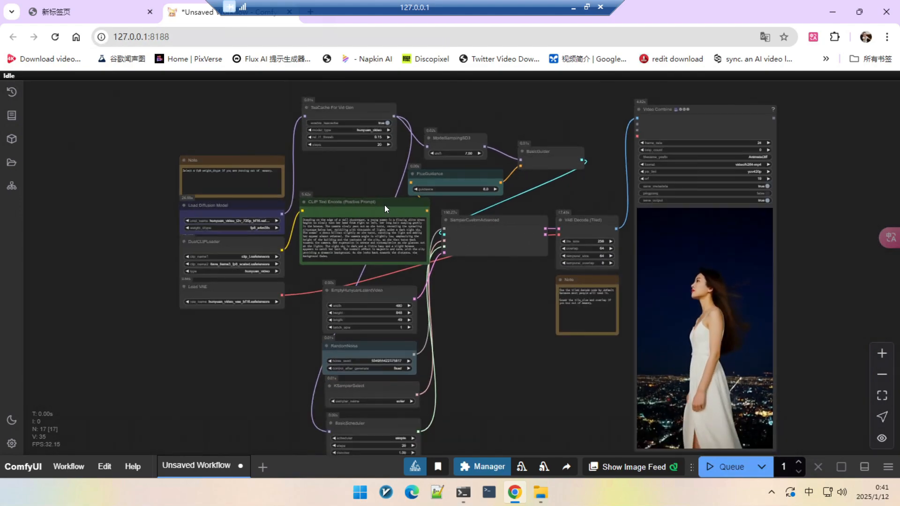
{"action": "left_click_drag", "start_coordinate": [485, 327], "coordinate": [484, 322]}
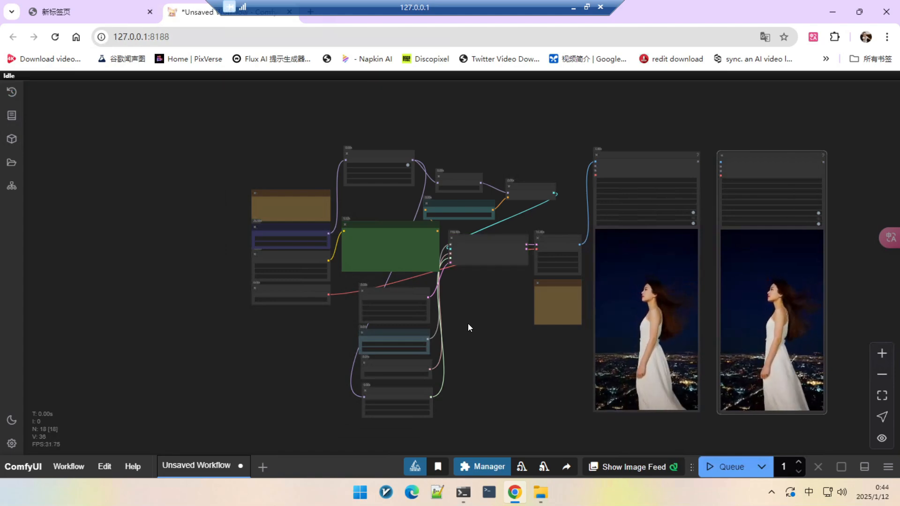
Compare the run times of the two finished generations in the queue history, and close the history
{"action": "scroll", "coordinate": [468, 321], "scroll_direction": "up", "scroll_amount": 3}
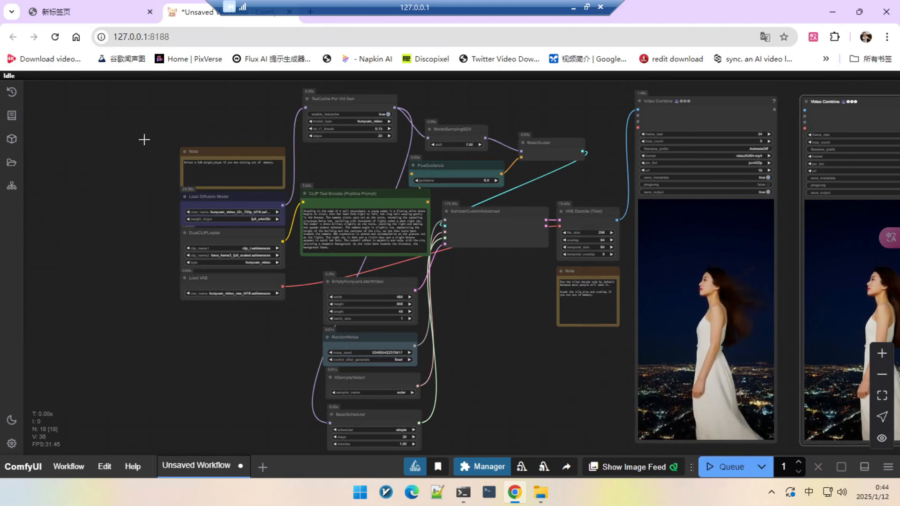
{"action": "left_click", "coordinate": [11, 92]}
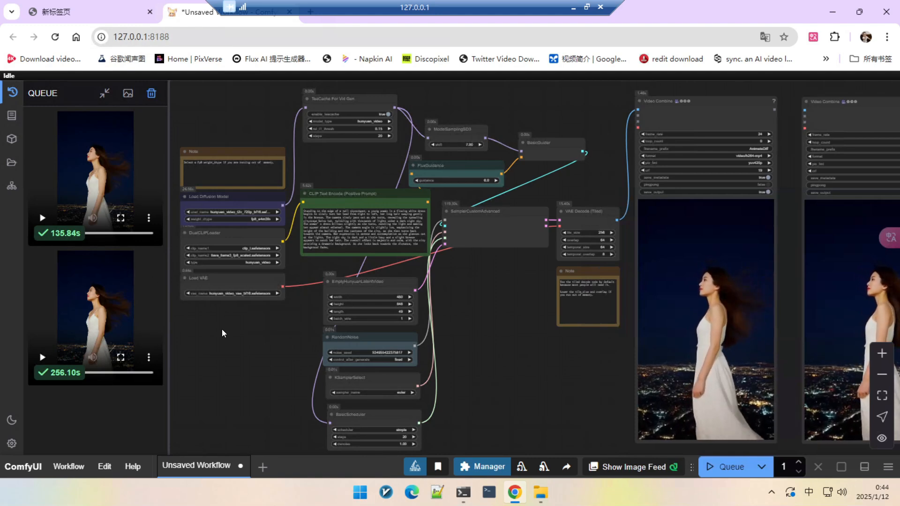
{"action": "left_click", "coordinate": [12, 92]}
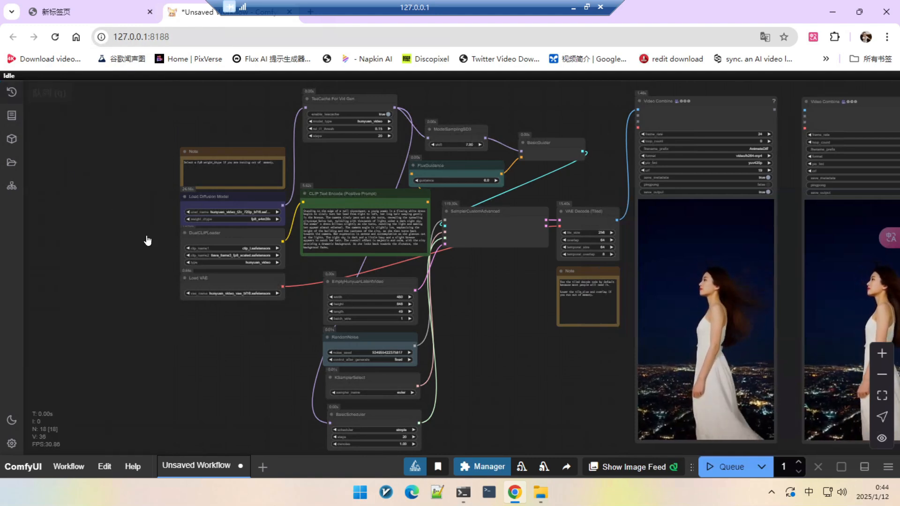
Compare the videos in the two Video Combine nodes side by side at close range
{"action": "left_click_drag", "start_coordinate": [509, 325], "coordinate": [370, 288]}
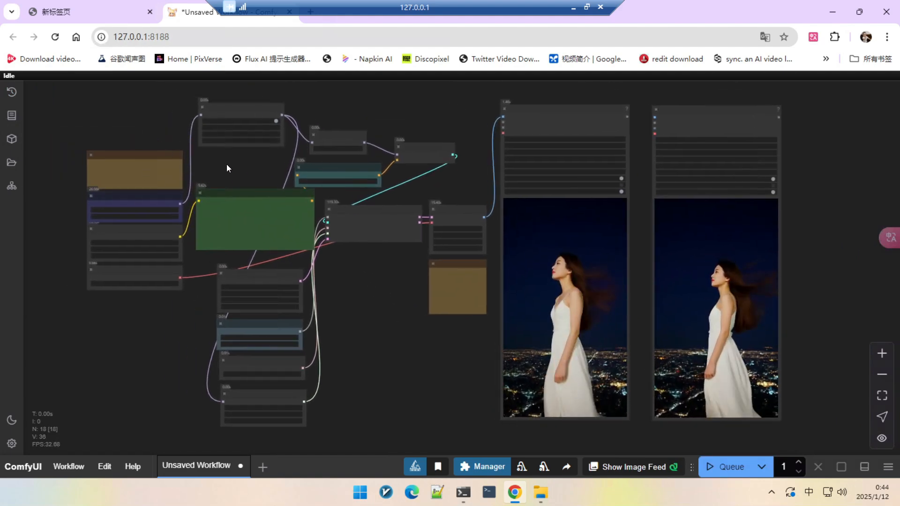
{"action": "left_click_drag", "start_coordinate": [227, 165], "coordinate": [247, 166]}
{"action": "scroll", "coordinate": [252, 167], "scroll_direction": "up", "scroll_amount": 2}
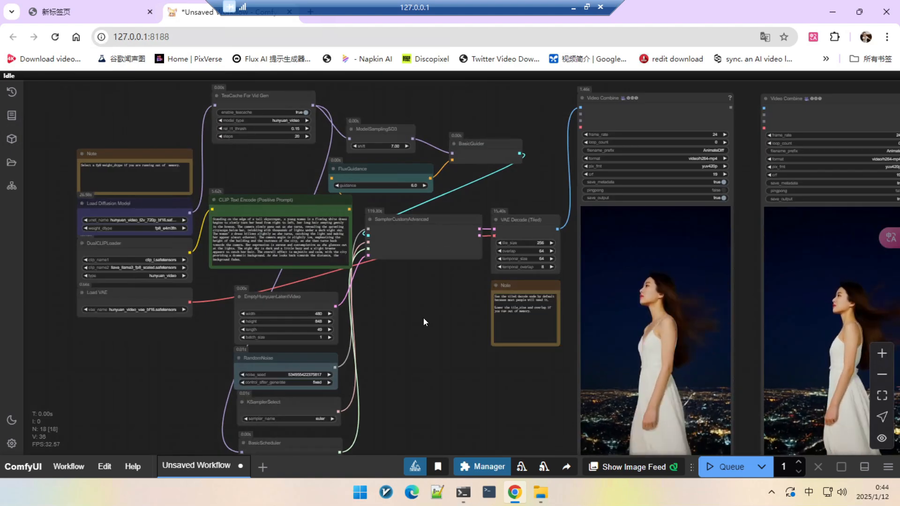
{"action": "left_click_drag", "start_coordinate": [424, 318], "coordinate": [238, 254]}
{"action": "left_click_drag", "start_coordinate": [315, 320], "coordinate": [215, 341]}
{"action": "scroll", "coordinate": [254, 329], "scroll_direction": "down", "scroll_amount": 1}
{"action": "scroll", "coordinate": [264, 348], "scroll_direction": "up", "scroll_amount": 2}
{"action": "scroll", "coordinate": [683, 304], "scroll_direction": "up", "scroll_amount": 2}
{"action": "left_click_drag", "start_coordinate": [685, 305], "coordinate": [708, 295]}
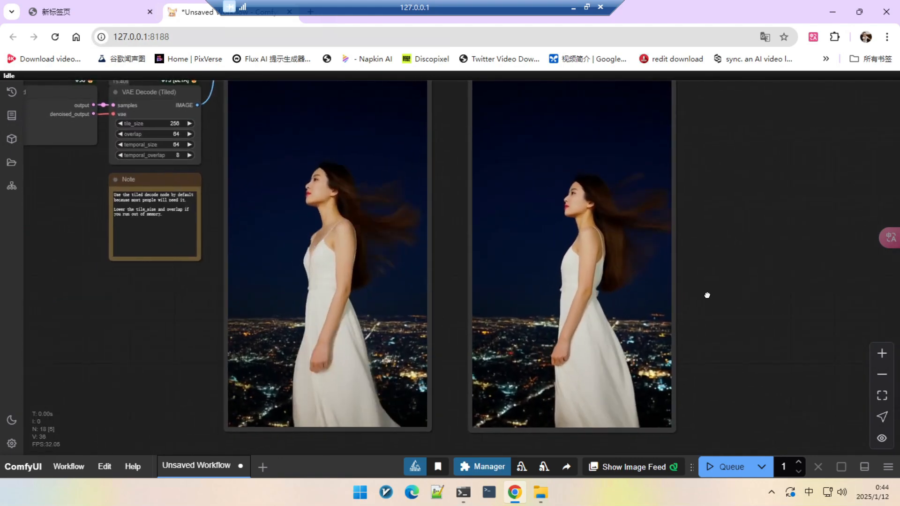
{"action": "scroll", "coordinate": [166, 260], "scroll_direction": "up", "scroll_amount": 1}
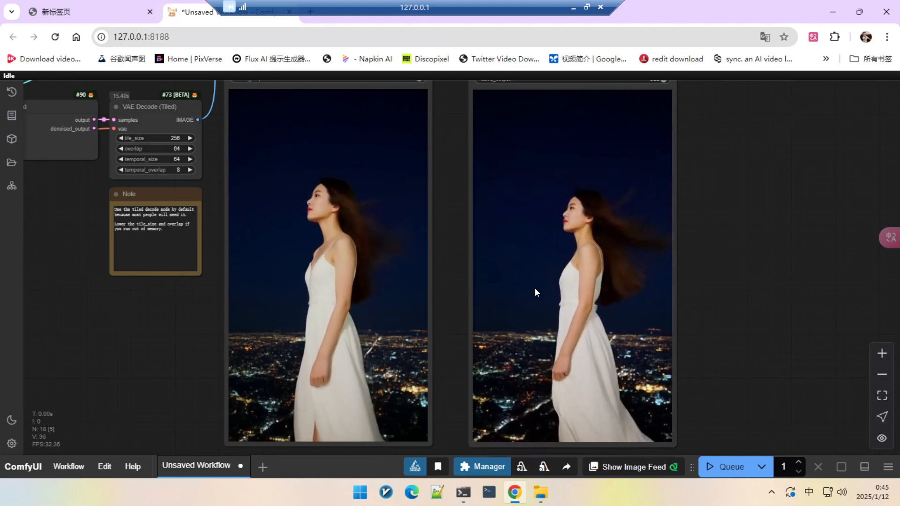
Switch to the local Chrome window and examine the model-specific folders in the ali-vilab/TeaCache GitHub repository
{"action": "left_click", "coordinate": [573, 5]}
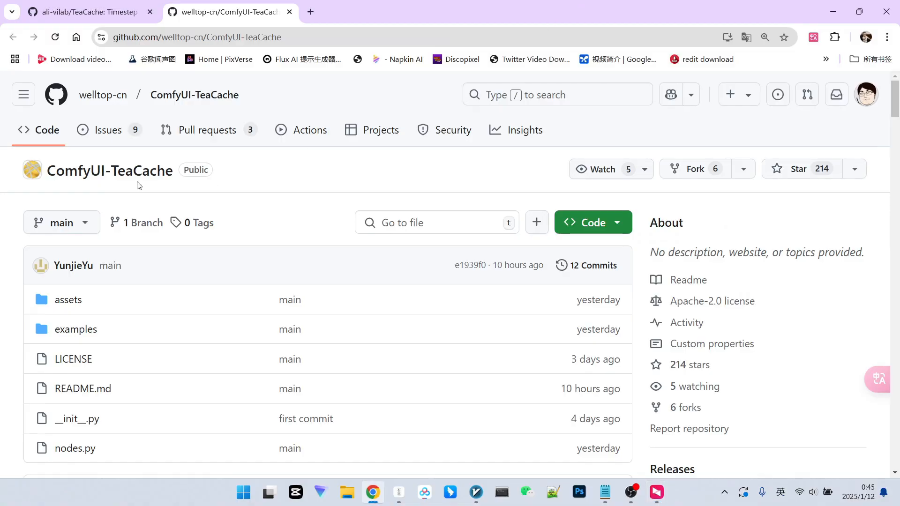
{"action": "key", "text": "ctrl+shift+Tab"}
{"action": "scroll", "coordinate": [324, 173], "scroll_direction": "up", "scroll_amount": 10}
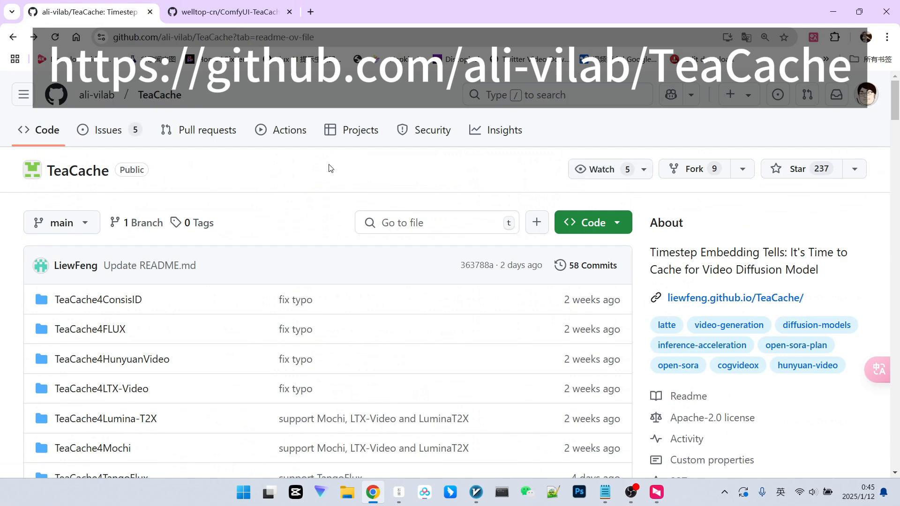
{"action": "scroll", "coordinate": [357, 150], "scroll_direction": "down", "scroll_amount": 2}
{"action": "scroll", "coordinate": [357, 149], "scroll_direction": "down", "scroll_amount": 3}
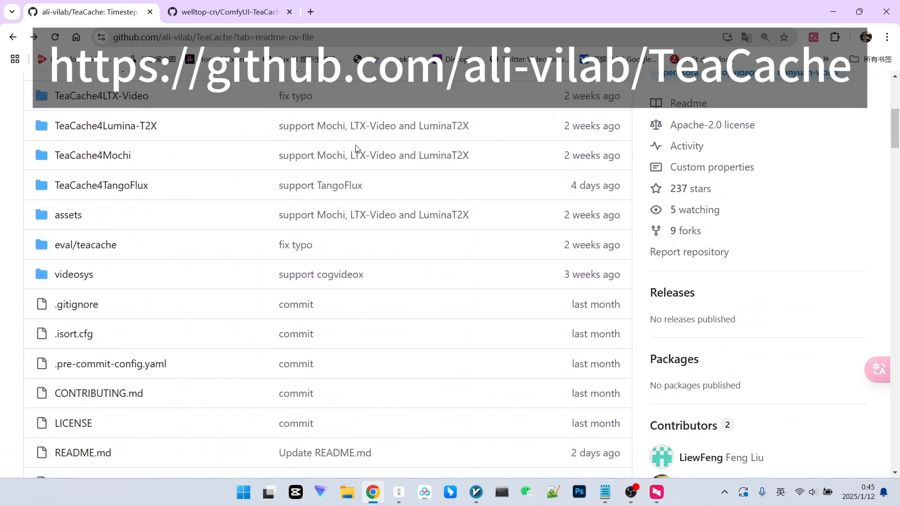
{"action": "scroll", "coordinate": [252, 203], "scroll_direction": "up", "scroll_amount": 3}
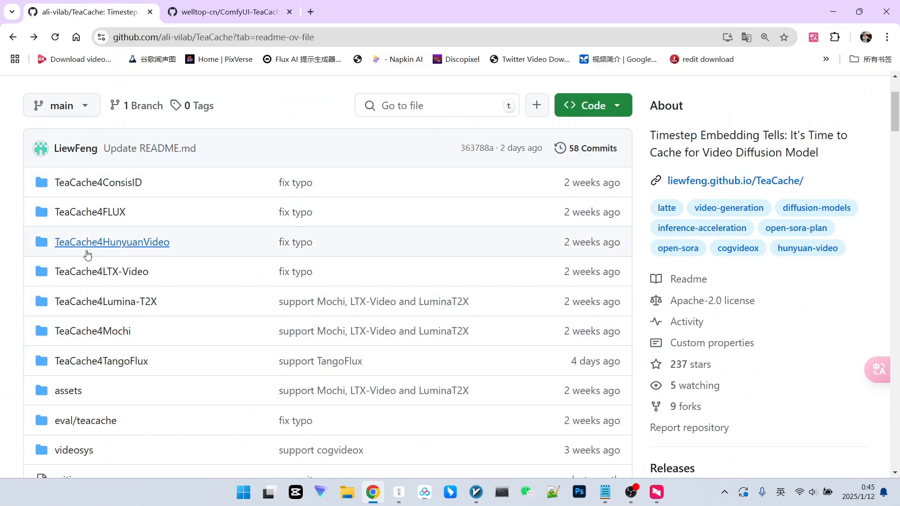
{"action": "scroll", "coordinate": [159, 209], "scroll_direction": "down", "scroll_amount": 1}
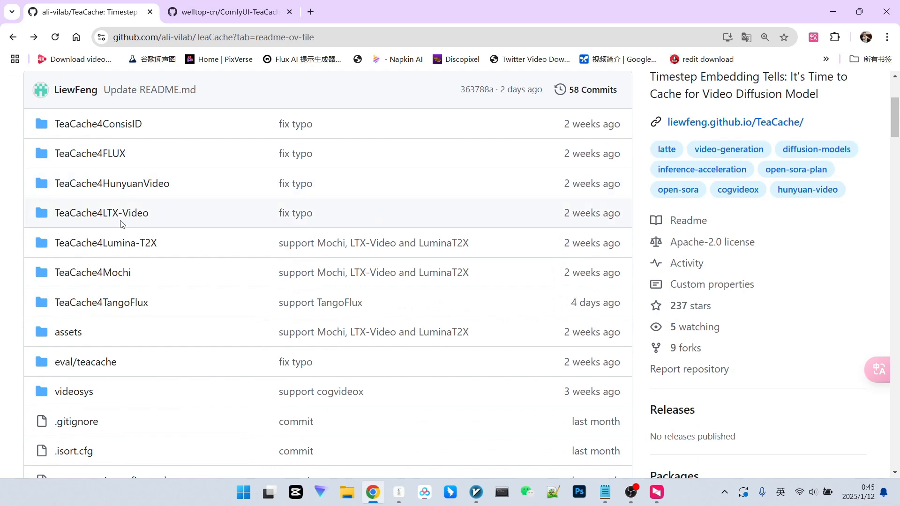
{"action": "scroll", "coordinate": [111, 365], "scroll_direction": "up", "scroll_amount": 1}
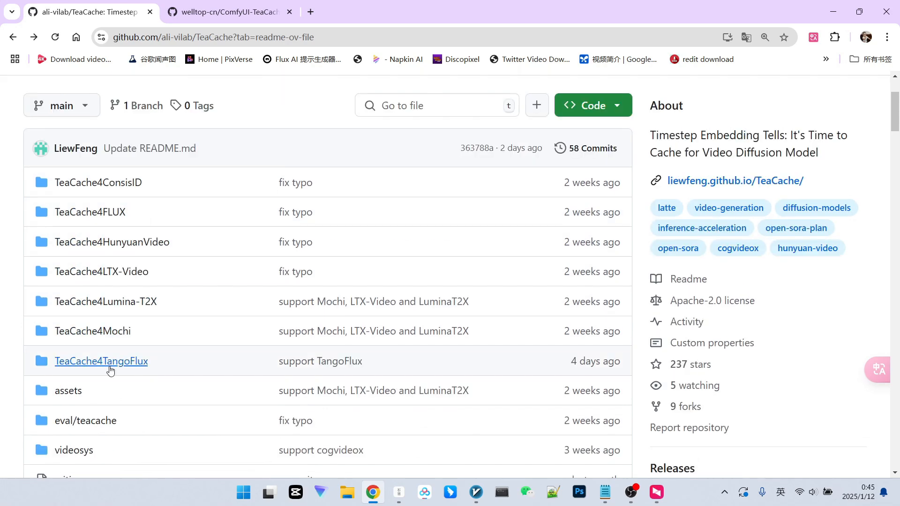
{"action": "scroll", "coordinate": [133, 357], "scroll_direction": "down", "scroll_amount": 1}
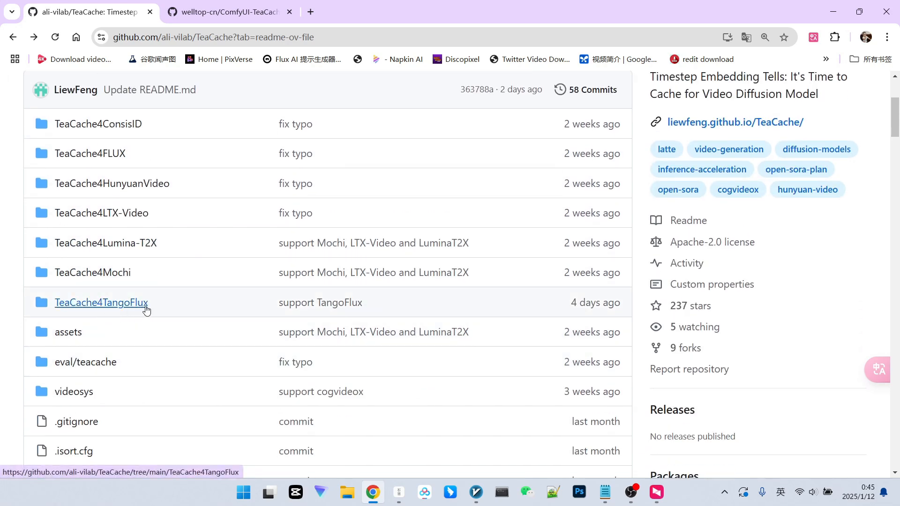
{"action": "scroll", "coordinate": [198, 303], "scroll_direction": "up", "scroll_amount": 1}
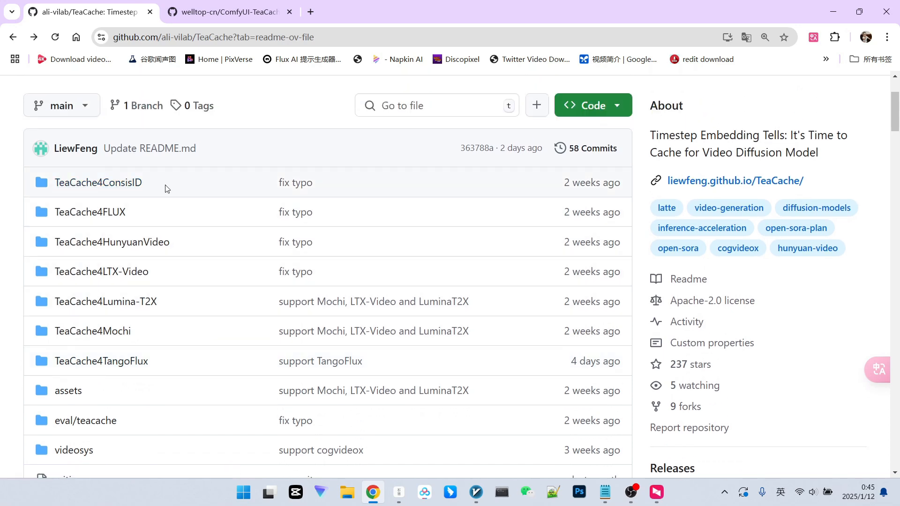
Read the TeaCache README, including the latency comparison images and the Community Contributions list
{"action": "scroll", "coordinate": [168, 189], "scroll_direction": "down", "scroll_amount": 1}
{"action": "scroll", "coordinate": [217, 186], "scroll_direction": "down", "scroll_amount": 7}
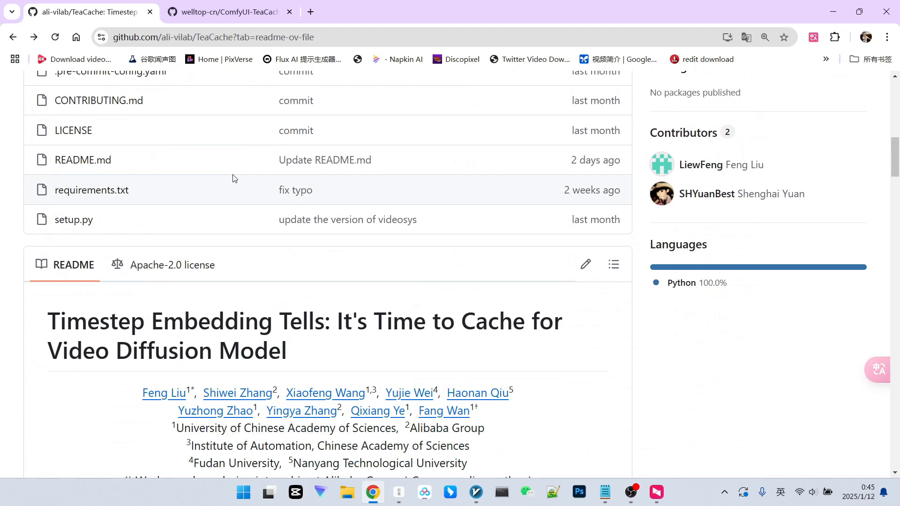
{"action": "scroll", "coordinate": [110, 283], "scroll_direction": "down", "scroll_amount": 6}
{"action": "scroll", "coordinate": [451, 263], "scroll_direction": "down", "scroll_amount": 2}
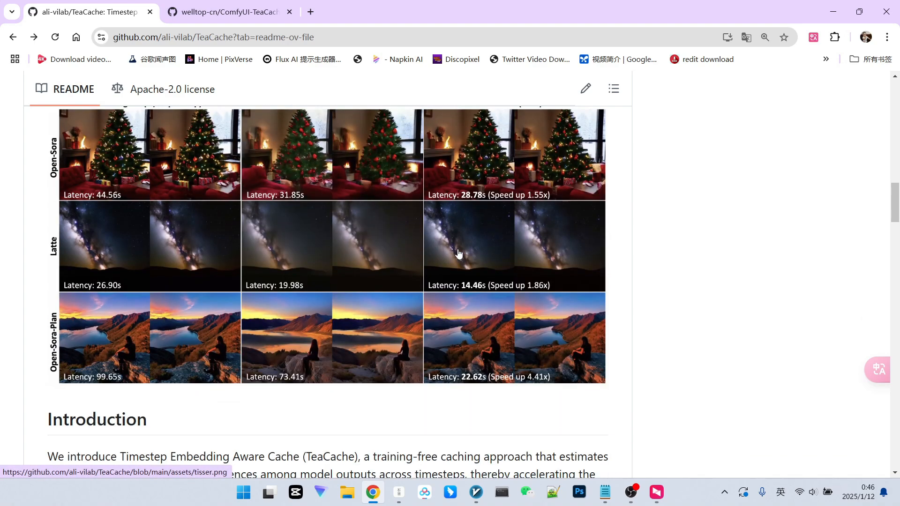
{"action": "scroll", "coordinate": [255, 252], "scroll_direction": "down", "scroll_amount": 11}
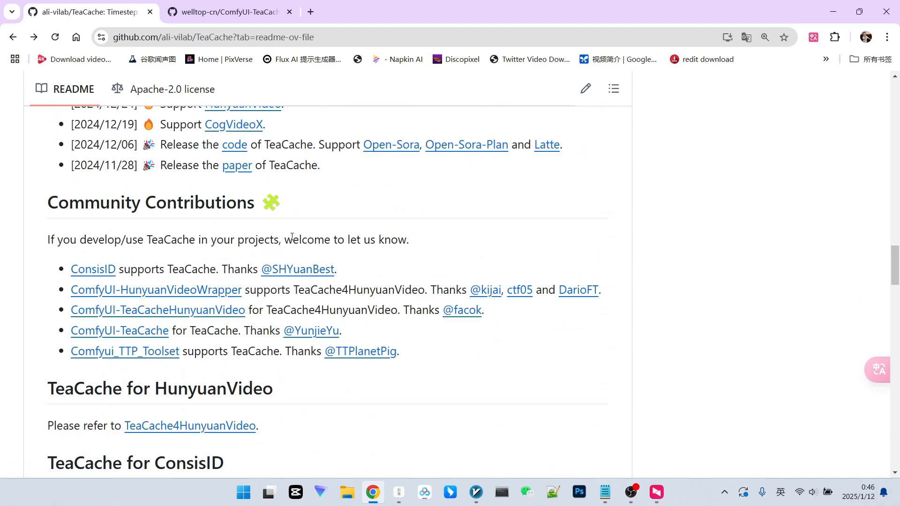
{"action": "scroll", "coordinate": [293, 221], "scroll_direction": "down", "scroll_amount": 2}
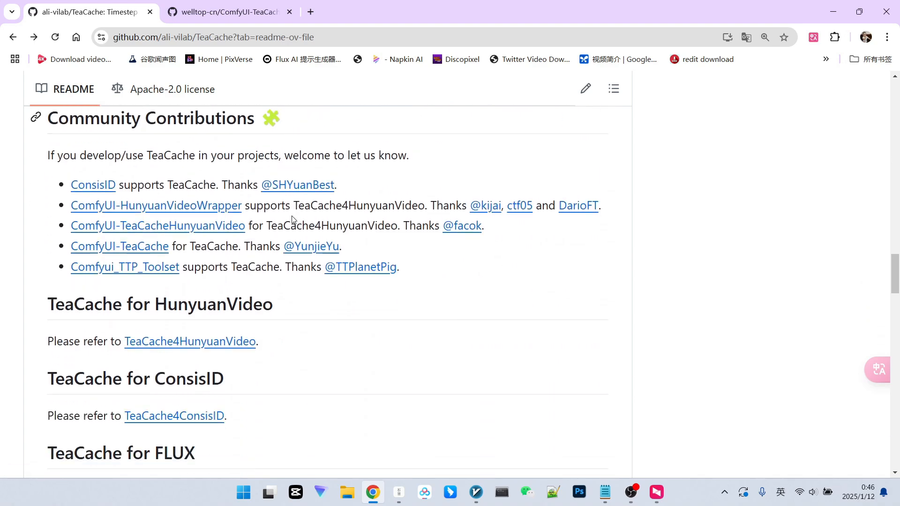
Open the TeaCache paper's PDF on arXiv (2411.19108) and examine the quality-latency figure on page 1
{"action": "scroll", "coordinate": [352, 251], "scroll_direction": "up", "scroll_amount": 12}
{"action": "scroll", "coordinate": [353, 249], "scroll_direction": "up", "scroll_amount": 3}
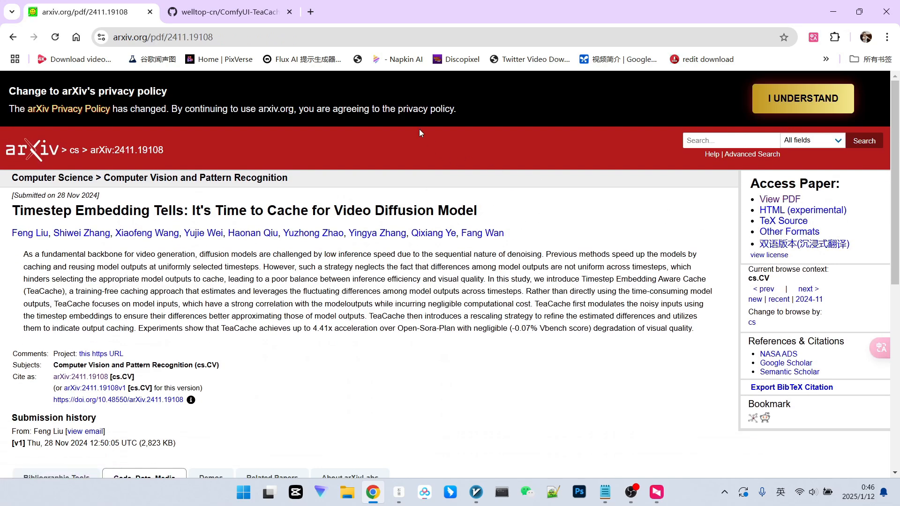
{"action": "scroll", "coordinate": [526, 206], "scroll_direction": "down", "scroll_amount": 3}
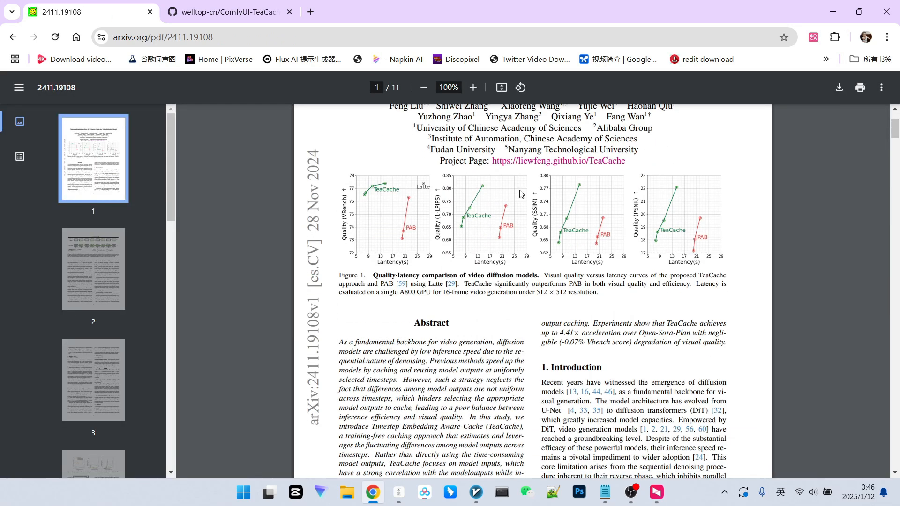
Go to Figure 2 on page 2 of the paper, hide the page thumbnails and enlarge the PDF to 156%
{"action": "scroll", "coordinate": [485, 131], "scroll_direction": "up", "scroll_amount": 3}
{"action": "scroll", "coordinate": [468, 180], "scroll_direction": "down", "scroll_amount": 3}
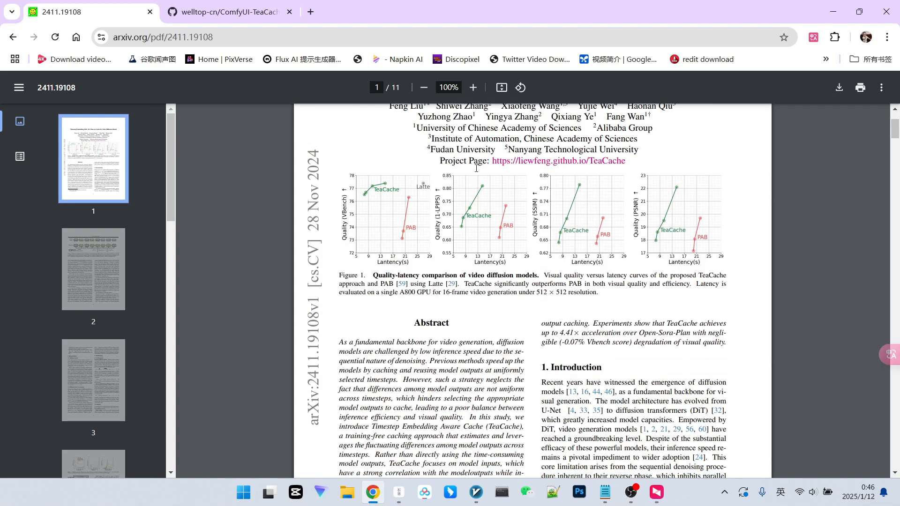
{"action": "scroll", "coordinate": [477, 168], "scroll_direction": "down", "scroll_amount": 4}
{"action": "scroll", "coordinate": [497, 207], "scroll_direction": "down", "scroll_amount": 7}
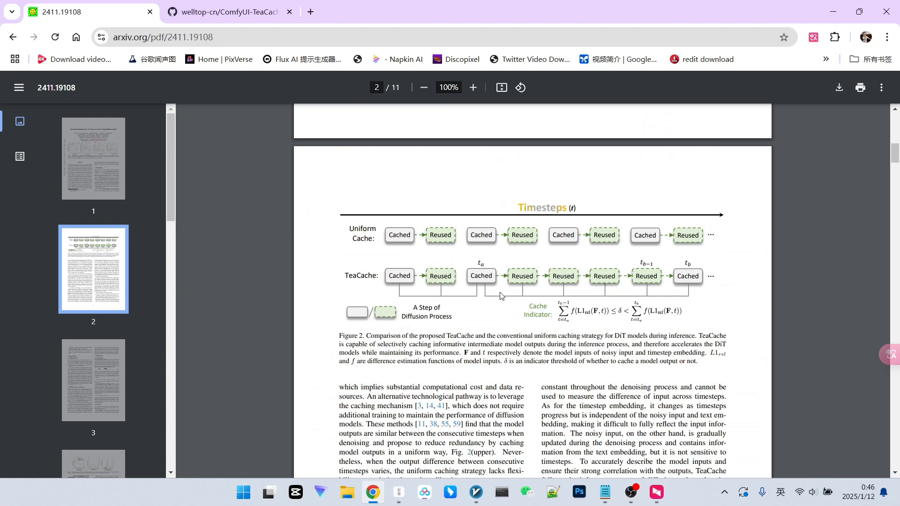
{"action": "scroll", "coordinate": [515, 213], "scroll_direction": "down", "scroll_amount": 1}
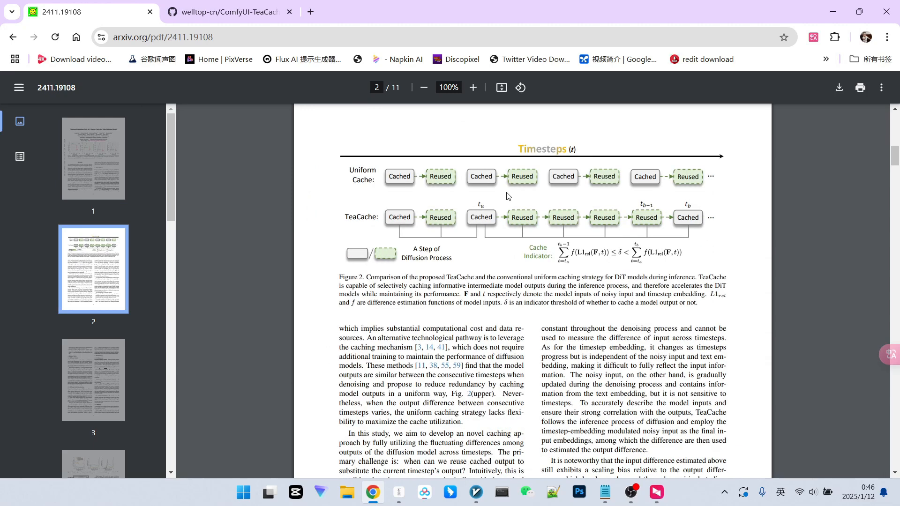
{"action": "left_click", "coordinate": [20, 88]}
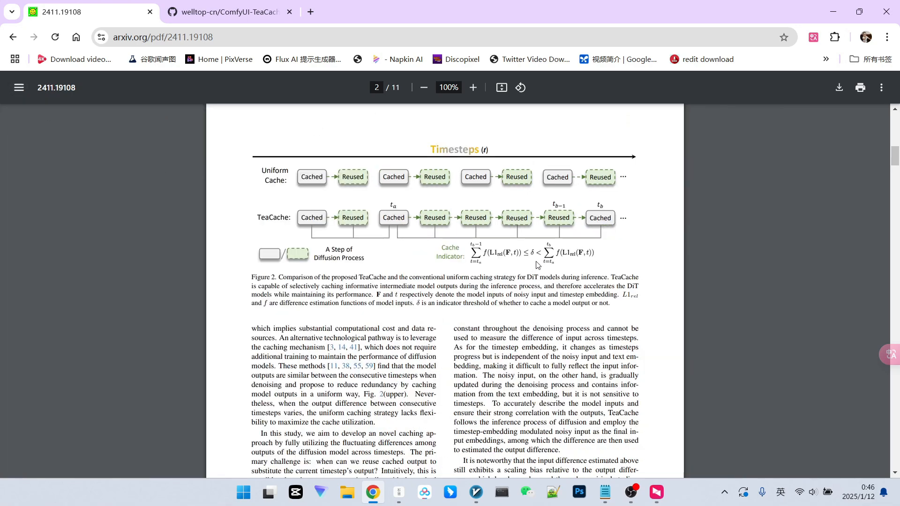
{"action": "scroll", "coordinate": [557, 263], "scroll_direction": "up", "scroll_amount": 3, "text": "ctrl"}
{"action": "scroll", "coordinate": [572, 245], "scroll_direction": "up", "scroll_amount": 1}
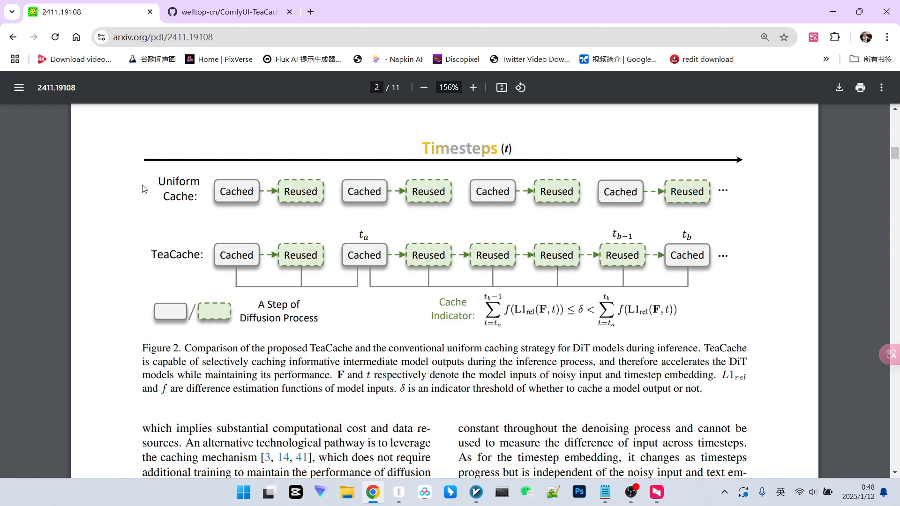
Examine how the Uniform Cache and TeaCache rows in Figure 2 arrange cached and reused steps, along with the cache indicator formula
{"action": "left_click_drag", "start_coordinate": [163, 199], "coordinate": [446, 193]}
{"action": "left_click", "coordinate": [235, 192]}
{"action": "left_click_drag", "start_coordinate": [283, 193], "coordinate": [324, 197]}
{"action": "left_click_drag", "start_coordinate": [412, 193], "coordinate": [573, 193]}
{"action": "scroll", "coordinate": [378, 162], "scroll_direction": "down", "scroll_amount": 1}
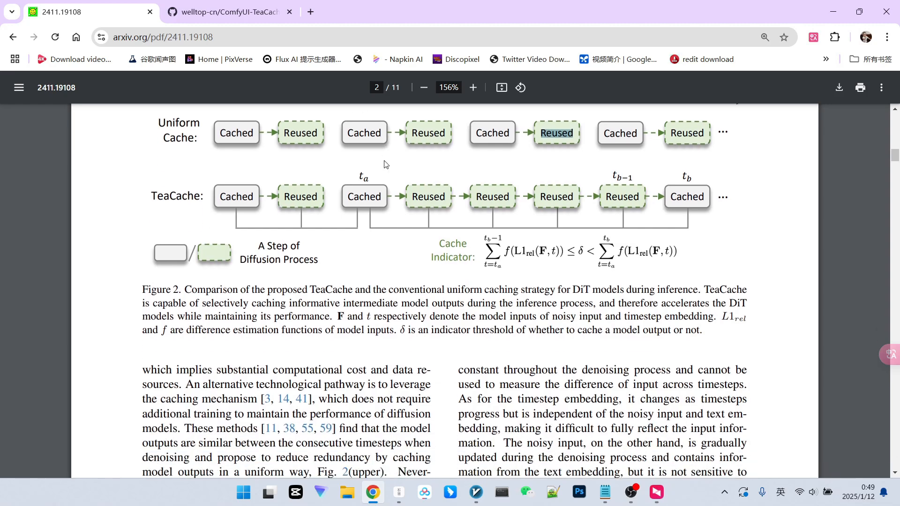
{"action": "scroll", "coordinate": [399, 202], "scroll_direction": "up", "scroll_amount": 1}
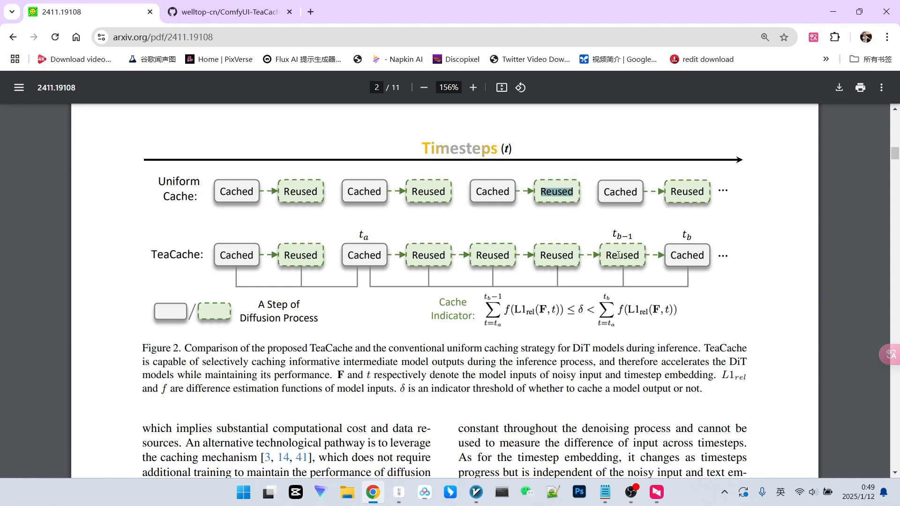
{"action": "scroll", "coordinate": [646, 218], "scroll_direction": "down", "scroll_amount": 1}
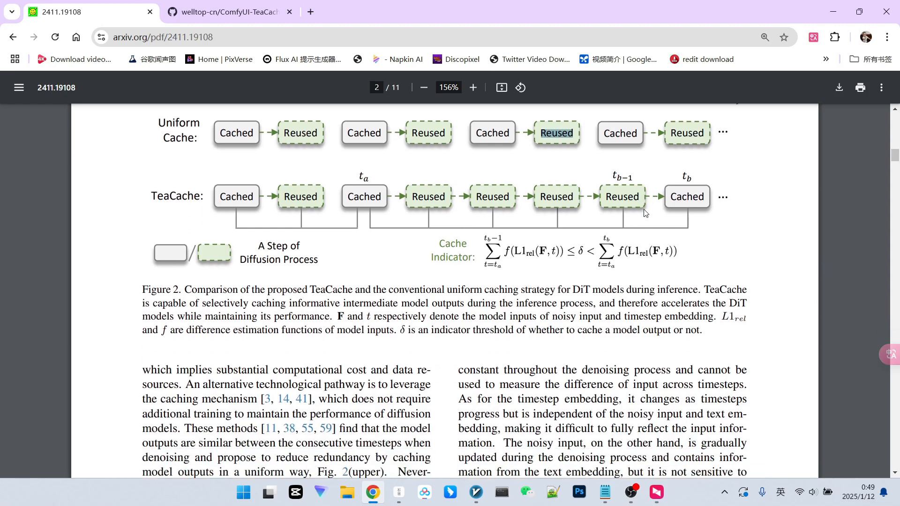
{"action": "scroll", "coordinate": [644, 221], "scroll_direction": "up", "scroll_amount": 1}
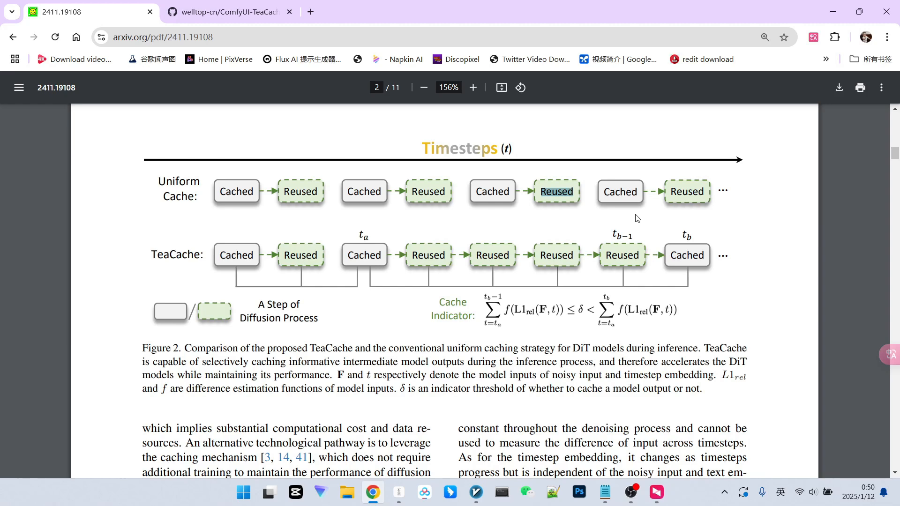
{"action": "scroll", "coordinate": [638, 219], "scroll_direction": "down", "scroll_amount": 1}
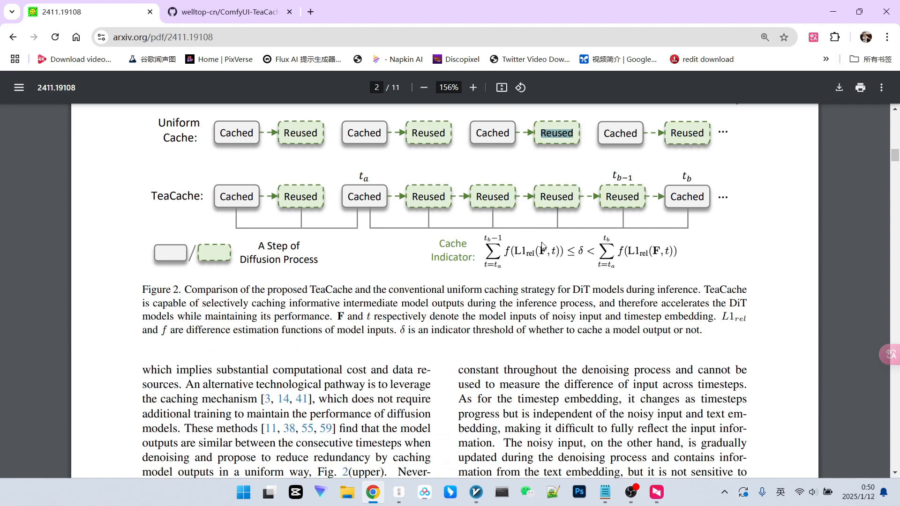
{"action": "scroll", "coordinate": [603, 235], "scroll_direction": "up", "scroll_amount": 1}
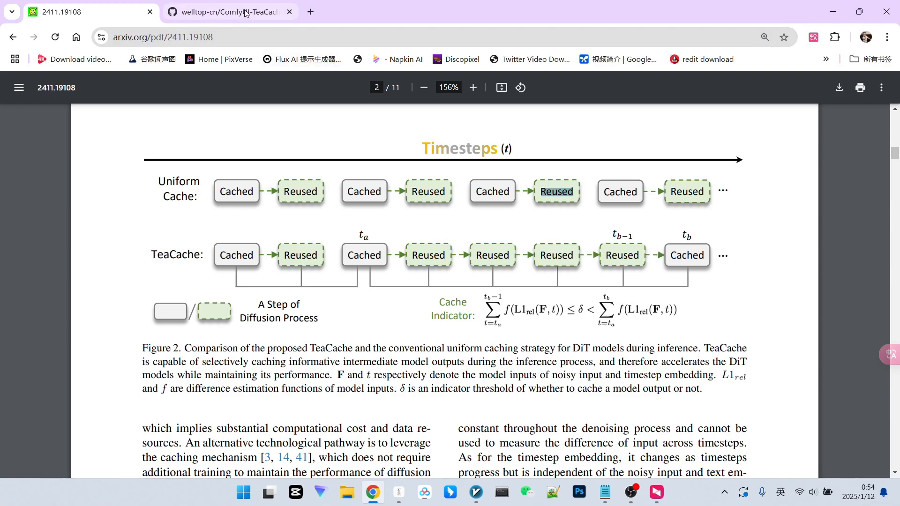
Return from the arXiv paper to the ali-vilab/TeaCache repository and review the README's Latest News and Community Contributions lists
{"action": "left_click", "coordinate": [215, 12]}
{"action": "left_click", "coordinate": [89, 12]}
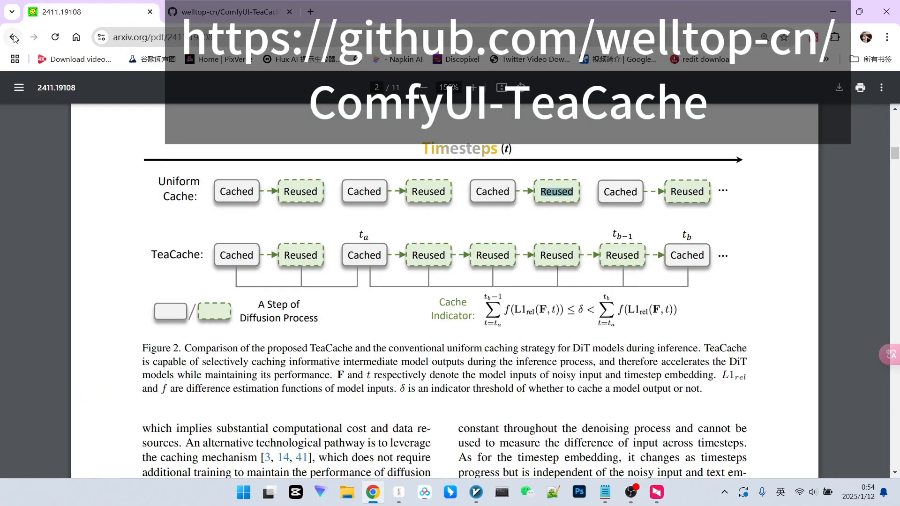
{"action": "left_click", "coordinate": [13, 37]}
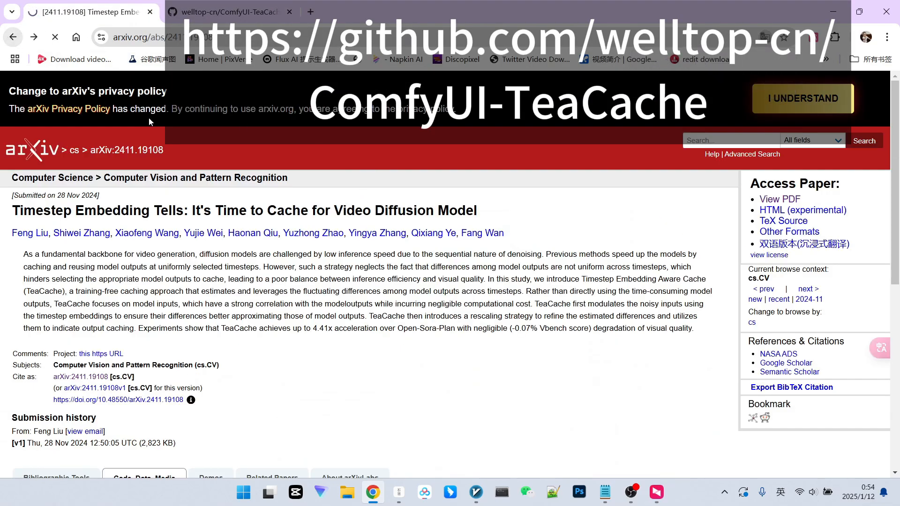
{"action": "scroll", "coordinate": [444, 202], "scroll_direction": "down", "scroll_amount": 15}
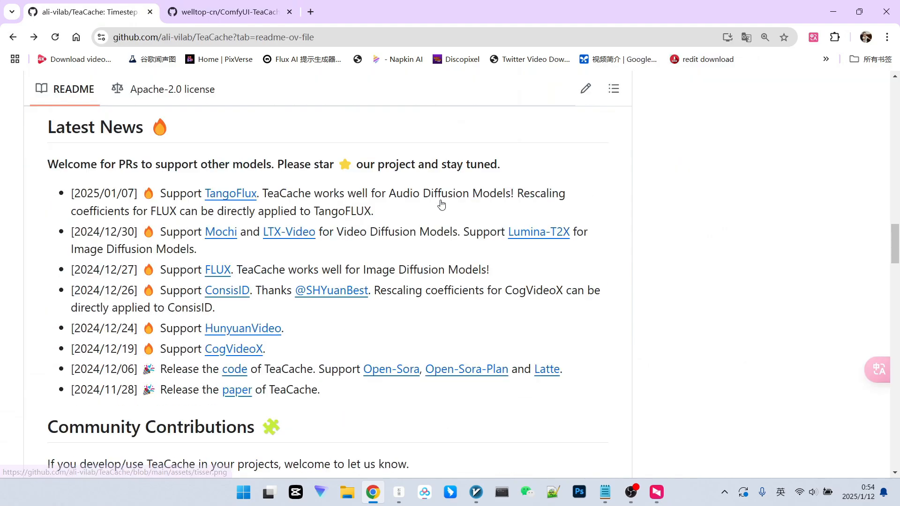
{"action": "scroll", "coordinate": [443, 200], "scroll_direction": "up", "scroll_amount": 5}
{"action": "scroll", "coordinate": [442, 201], "scroll_direction": "down", "scroll_amount": 4}
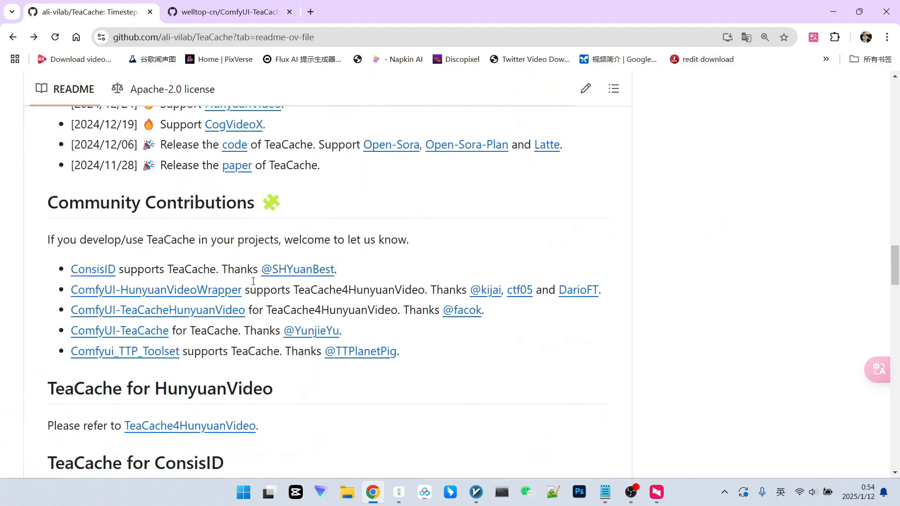
{"action": "scroll", "coordinate": [273, 274], "scroll_direction": "down", "scroll_amount": 1}
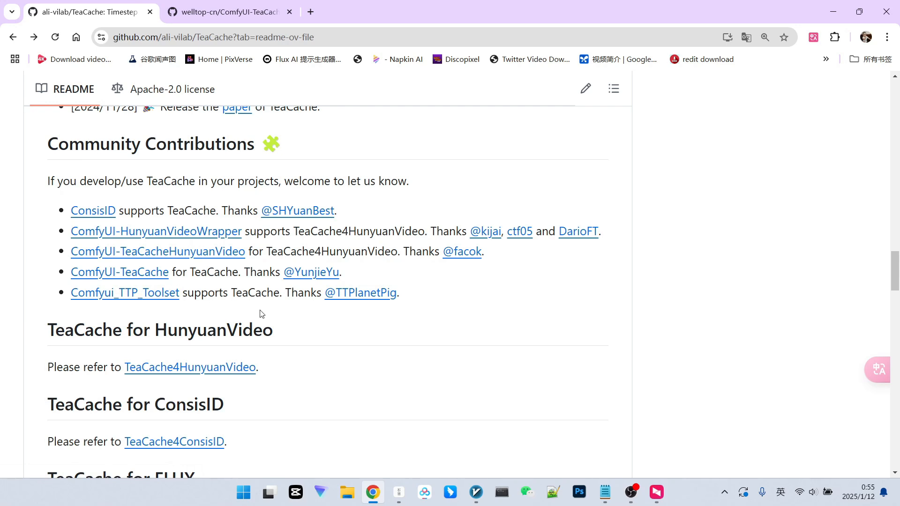
{"action": "scroll", "coordinate": [261, 314], "scroll_direction": "up", "scroll_amount": 1}
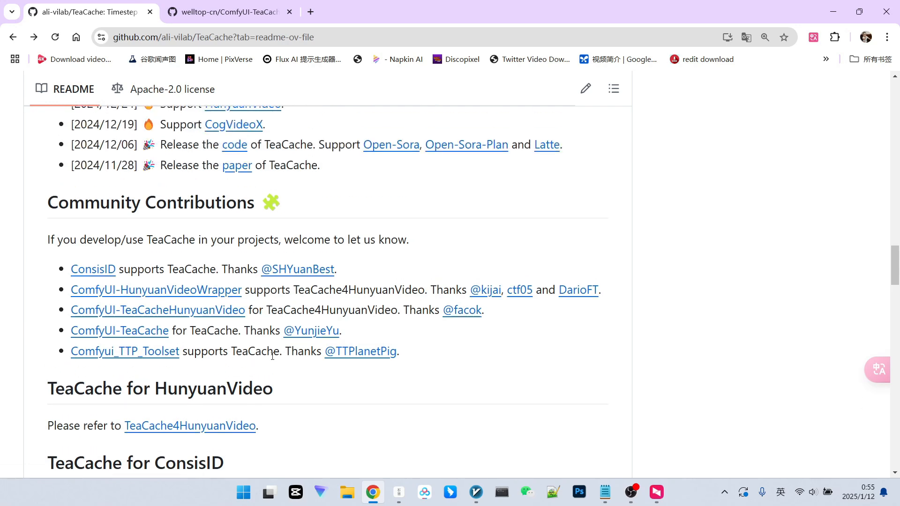
{"action": "scroll", "coordinate": [272, 355], "scroll_direction": "up", "scroll_amount": 1}
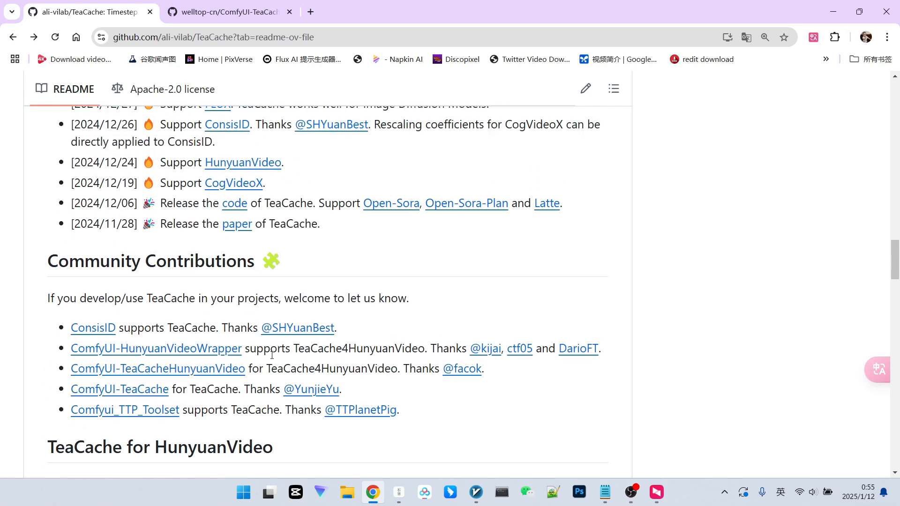
{"action": "scroll", "coordinate": [328, 313], "scroll_direction": "down", "scroll_amount": 2}
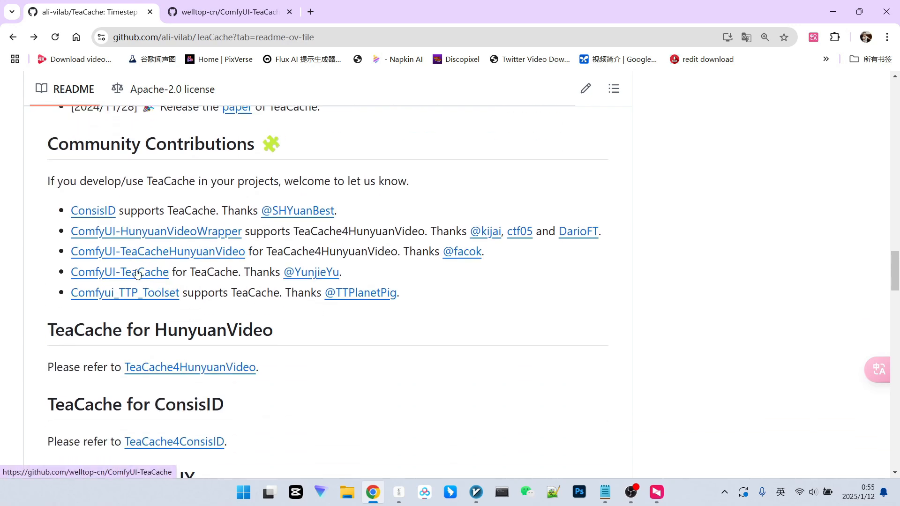
Switch to the welltop-cn/ComfyUI-TeaCache repository and examine which models the README's Recommended settings table covers
{"action": "left_click", "coordinate": [254, 20]}
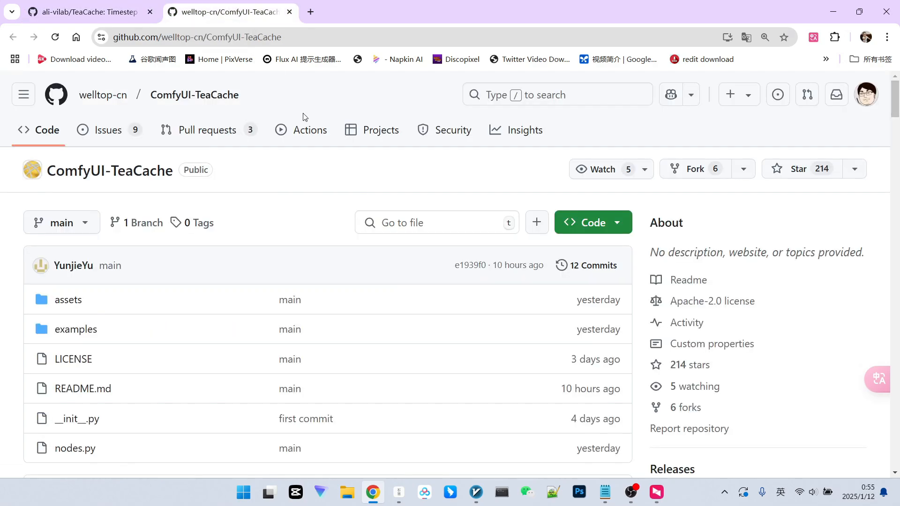
{"action": "scroll", "coordinate": [324, 244], "scroll_direction": "down", "scroll_amount": 10}
{"action": "scroll", "coordinate": [326, 258], "scroll_direction": "down", "scroll_amount": 8}
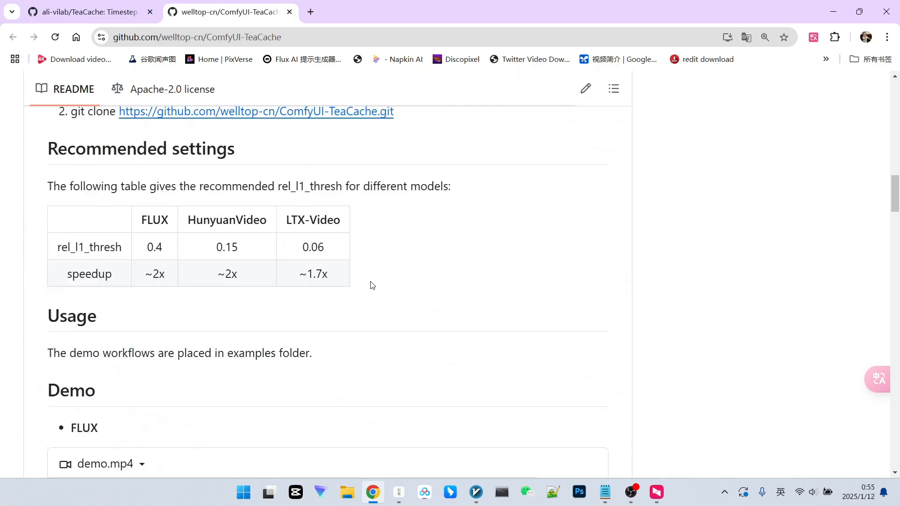
{"action": "scroll", "coordinate": [370, 285], "scroll_direction": "up", "scroll_amount": 1}
{"action": "left_click_drag", "start_coordinate": [53, 241], "coordinate": [344, 337]}
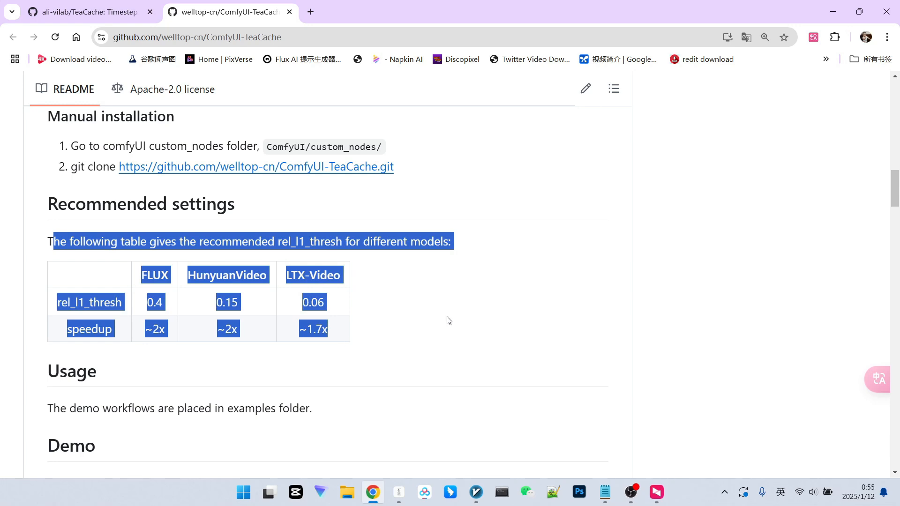
{"action": "left_click", "coordinate": [361, 235]}
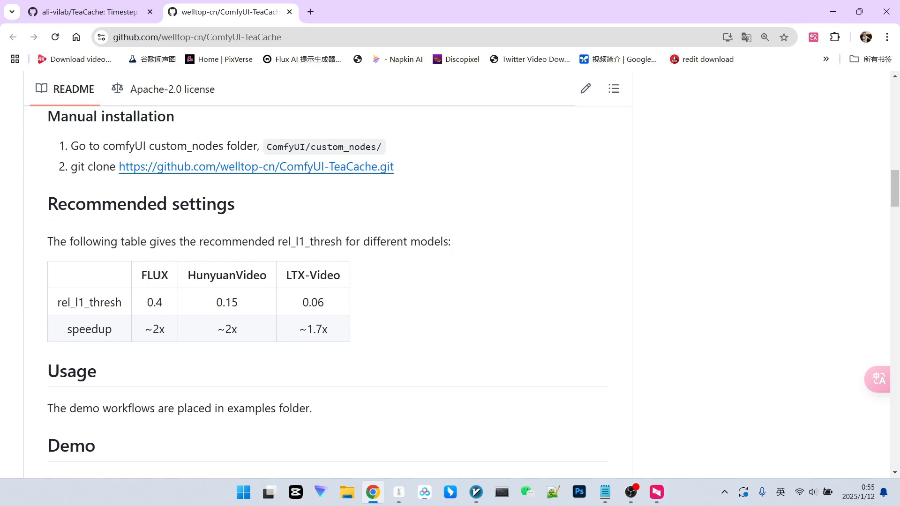
{"action": "left_click_drag", "start_coordinate": [193, 274], "coordinate": [321, 276]}
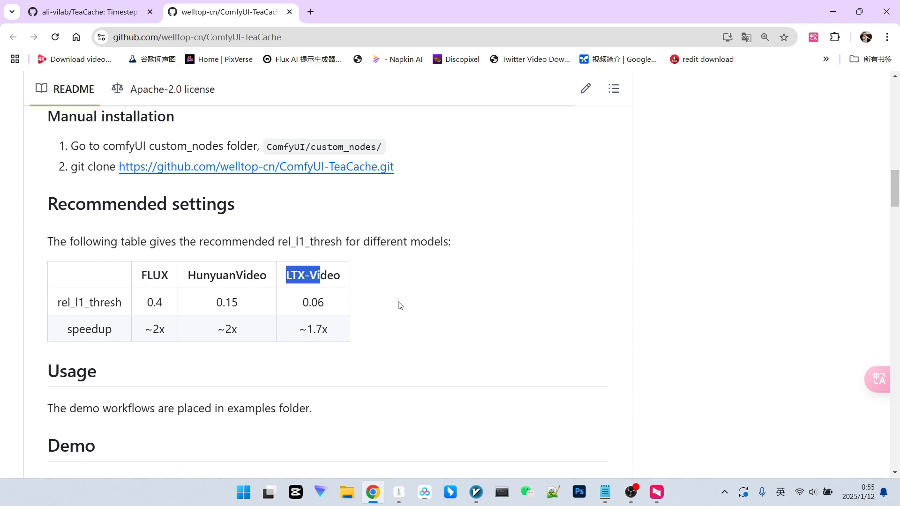
{"action": "left_click", "coordinate": [424, 307]}
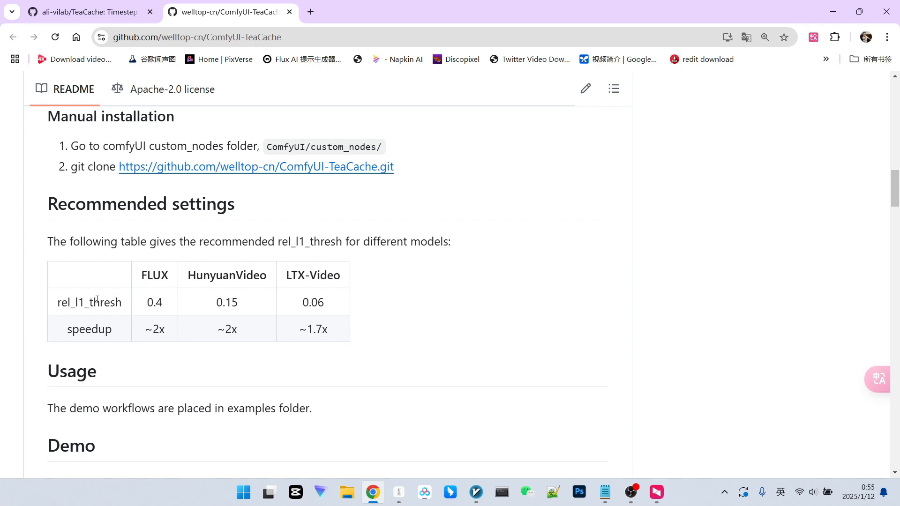
Compare the rel_l1_thresh and speedup rows for FLUX, HunyuanVideo and LTX-Video in the Recommended settings table
{"action": "double_click", "coordinate": [150, 302]}
{"action": "double_click", "coordinate": [227, 302]}
{"action": "left_click", "coordinate": [160, 308]}
{"action": "double_click", "coordinate": [162, 305]}
{"action": "left_click_drag", "start_coordinate": [240, 309], "coordinate": [217, 304]}
{"action": "left_click_drag", "start_coordinate": [332, 305], "coordinate": [295, 305]}
{"action": "left_click", "coordinate": [348, 305]}
{"action": "left_click_drag", "start_coordinate": [135, 328], "coordinate": [395, 327]}
{"action": "scroll", "coordinate": [396, 328], "scroll_direction": "up", "scroll_amount": 1}
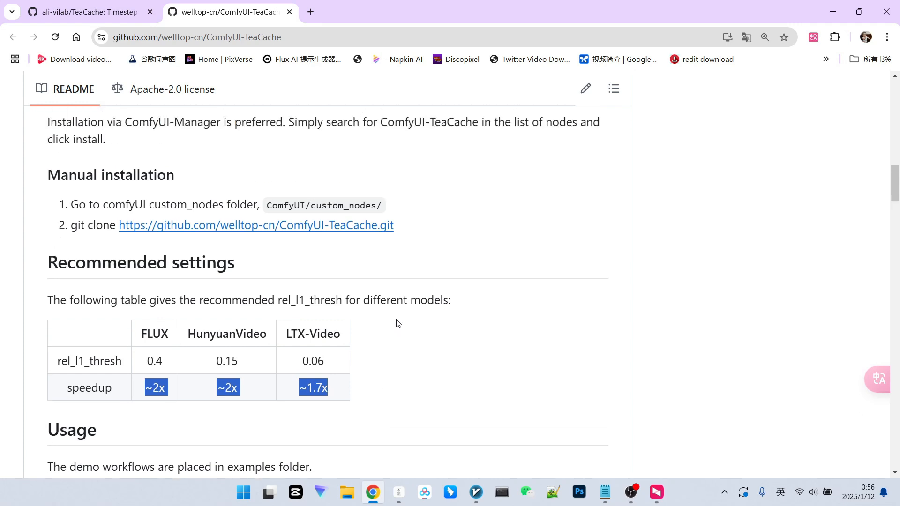
{"action": "scroll", "coordinate": [398, 324], "scroll_direction": "down", "scroll_amount": 1}
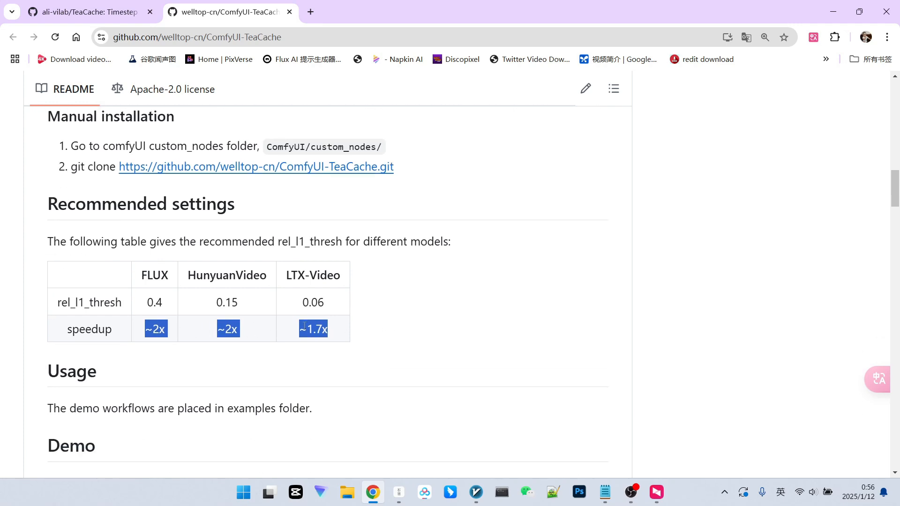
{"action": "scroll", "coordinate": [332, 327], "scroll_direction": "up", "scroll_amount": 1}
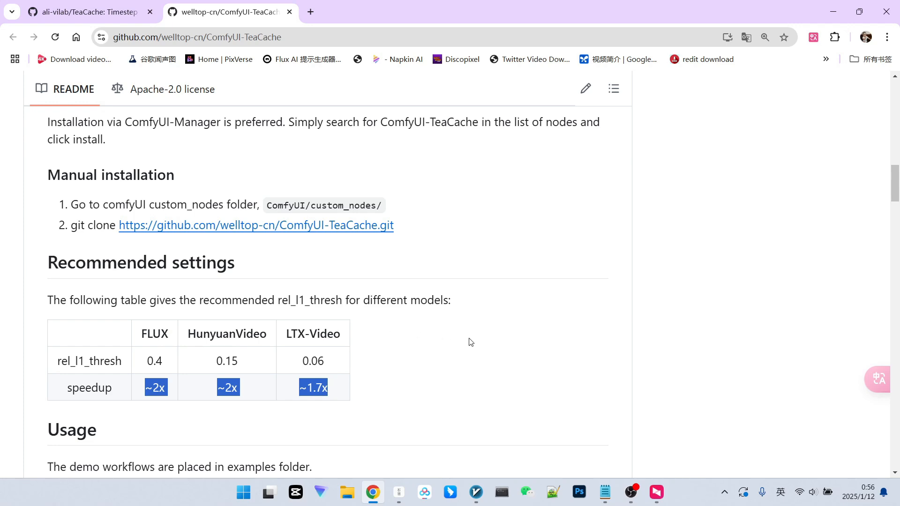
{"action": "scroll", "coordinate": [402, 275], "scroll_direction": "down", "scroll_amount": 2}
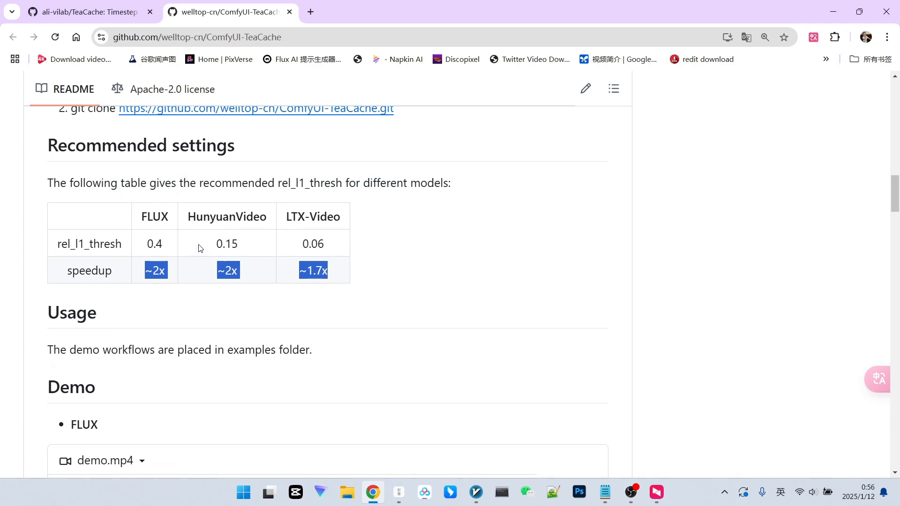
Open the repository's examples folder to view the demo workflow files, then return to the repository's main page
{"action": "scroll", "coordinate": [193, 259], "scroll_direction": "up", "scroll_amount": 8}
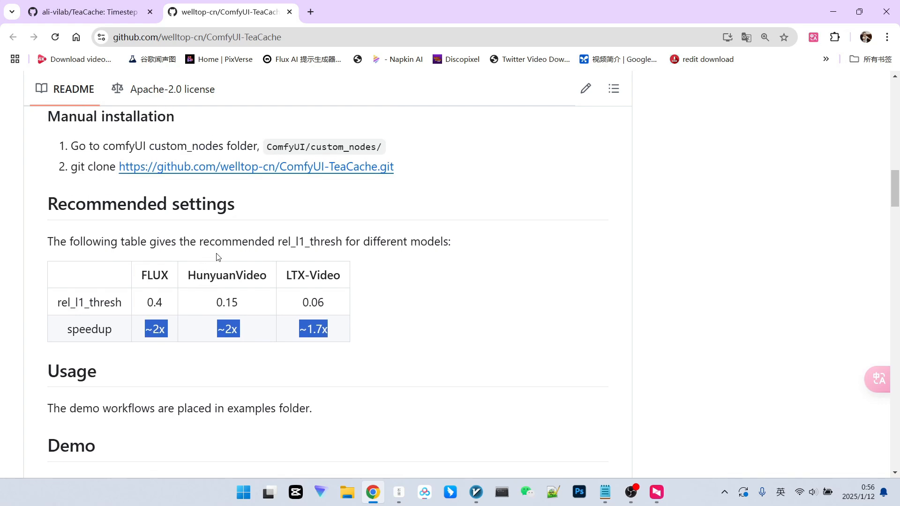
{"action": "scroll", "coordinate": [260, 253], "scroll_direction": "up", "scroll_amount": 6}
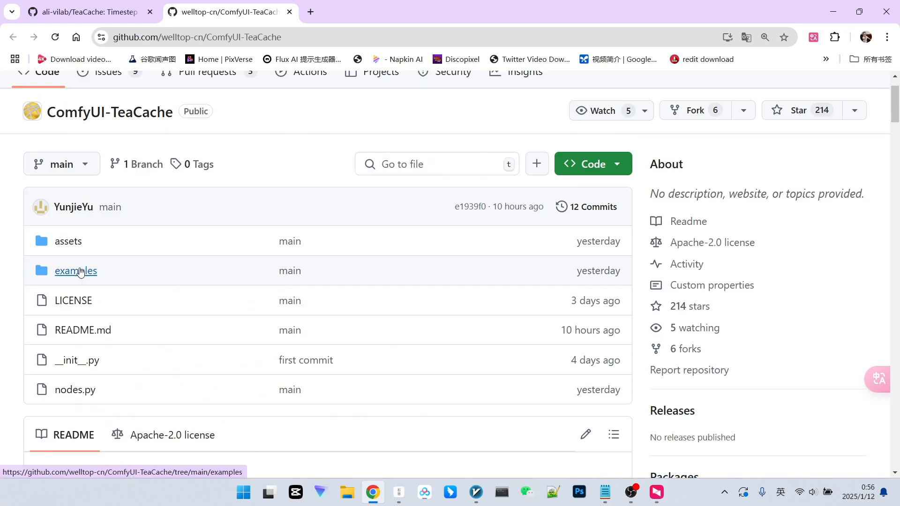
{"action": "left_click", "coordinate": [81, 274]}
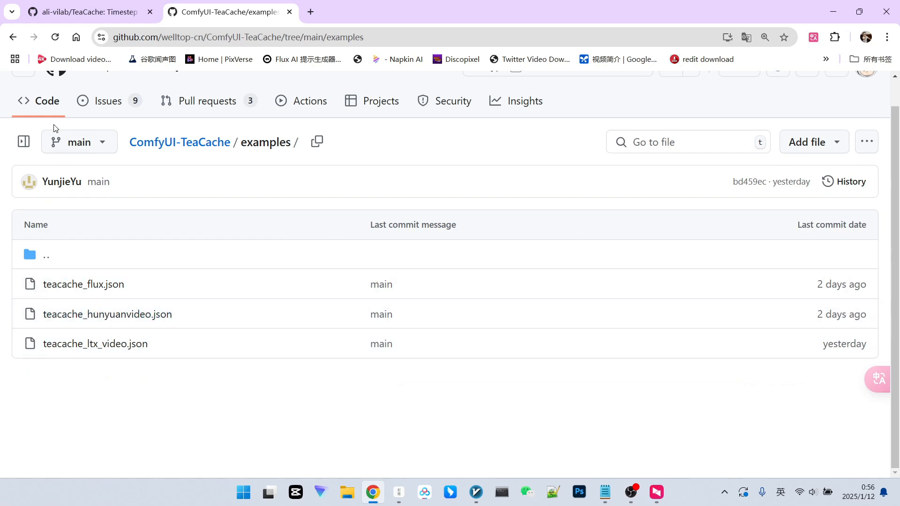
{"action": "left_click", "coordinate": [13, 38]}
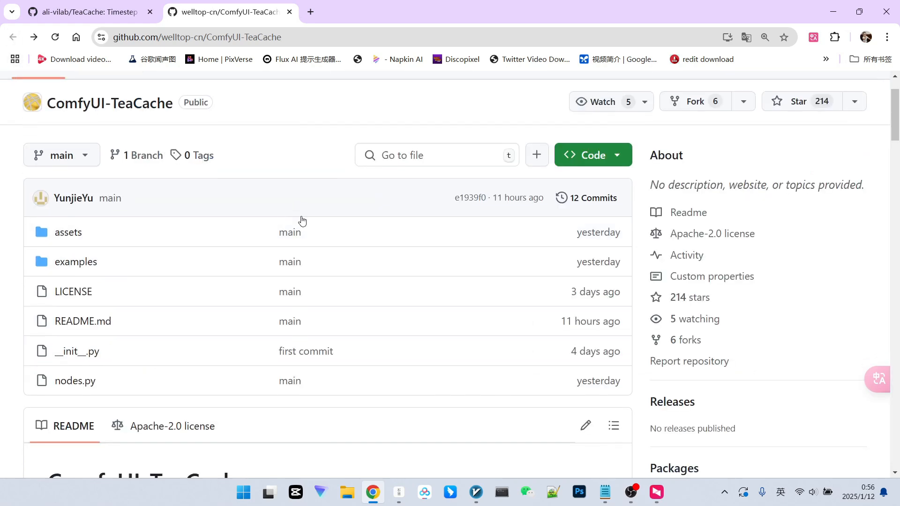
Read the ComfyUI-TeaCache README's update notes and its installation instructions, including the manual installation section
{"action": "scroll", "coordinate": [305, 222], "scroll_direction": "down", "scroll_amount": 8}
{"action": "scroll", "coordinate": [309, 222], "scroll_direction": "down", "scroll_amount": 1}
{"action": "scroll", "coordinate": [281, 204], "scroll_direction": "down", "scroll_amount": 3}
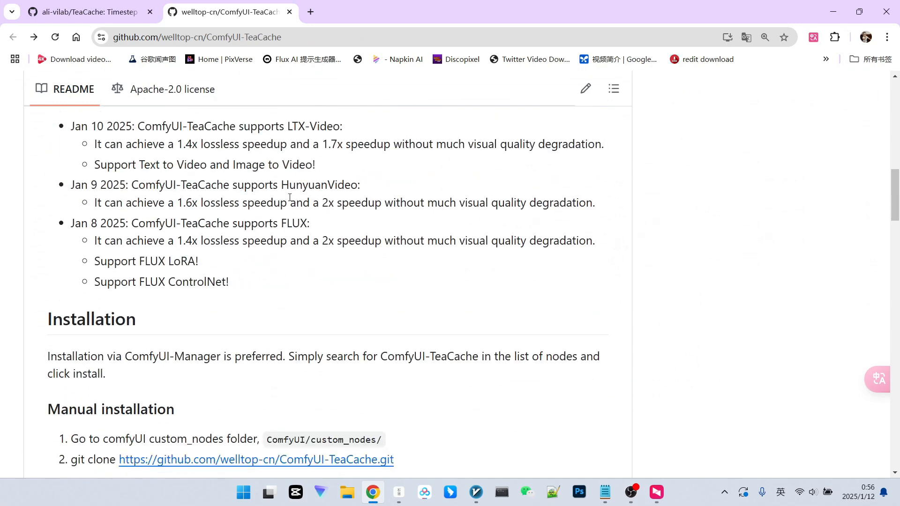
{"action": "scroll", "coordinate": [244, 204], "scroll_direction": "down", "scroll_amount": 4}
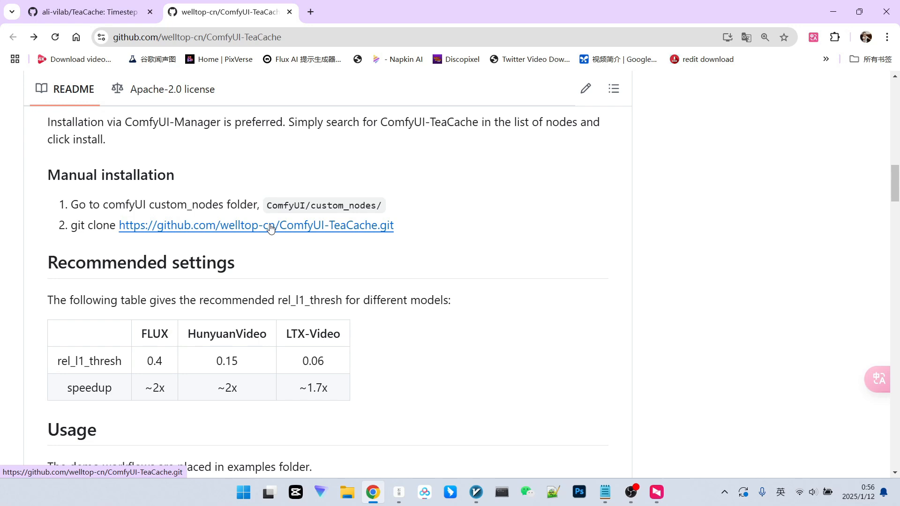
Switch to the ComfyUI workflow and select the TeaCache For Vid Gen node to examine its settings
{"action": "left_click", "coordinate": [271, 229]}
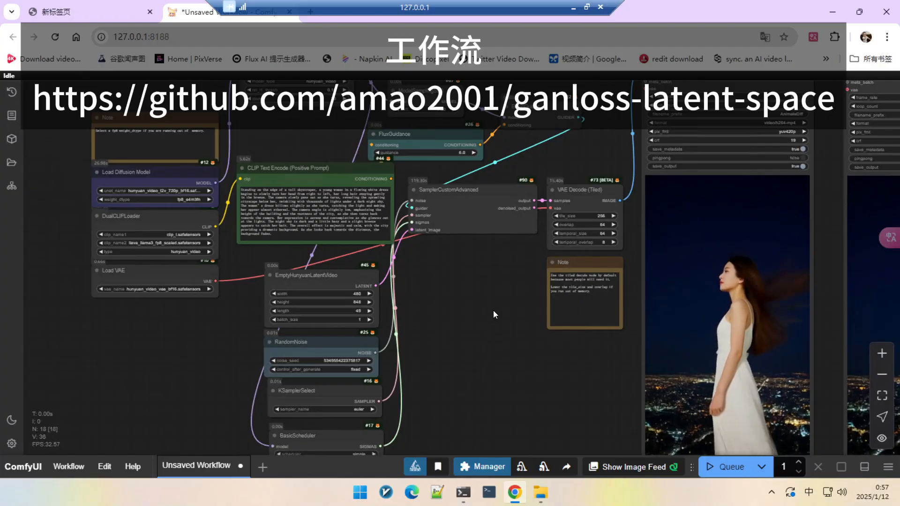
{"action": "scroll", "coordinate": [470, 325], "scroll_direction": "up", "scroll_amount": 3}
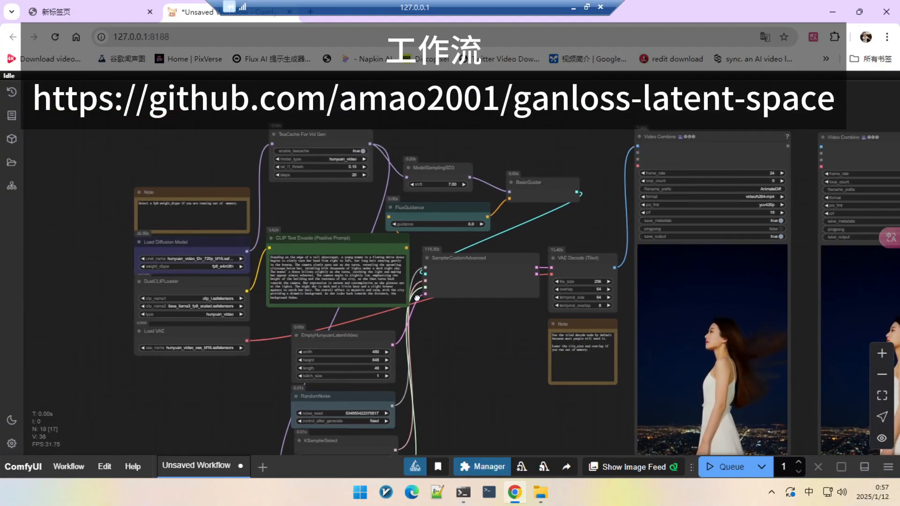
{"action": "scroll", "coordinate": [333, 195], "scroll_direction": "up", "scroll_amount": 4}
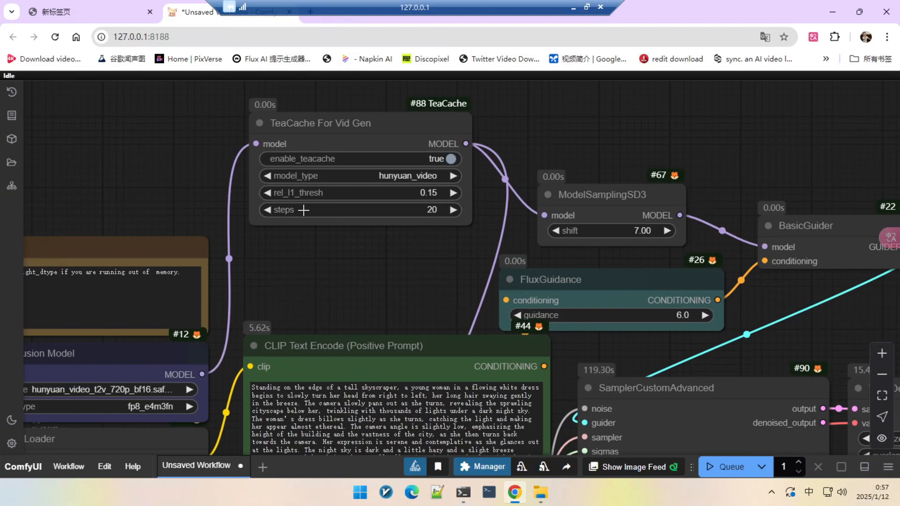
{"action": "scroll", "coordinate": [337, 239], "scroll_direction": "up", "scroll_amount": 4}
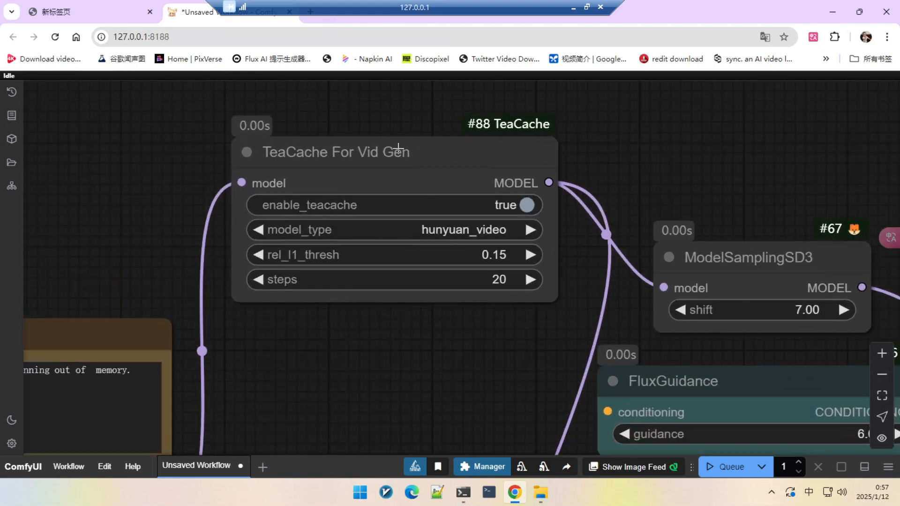
{"action": "left_click", "coordinate": [360, 152]}
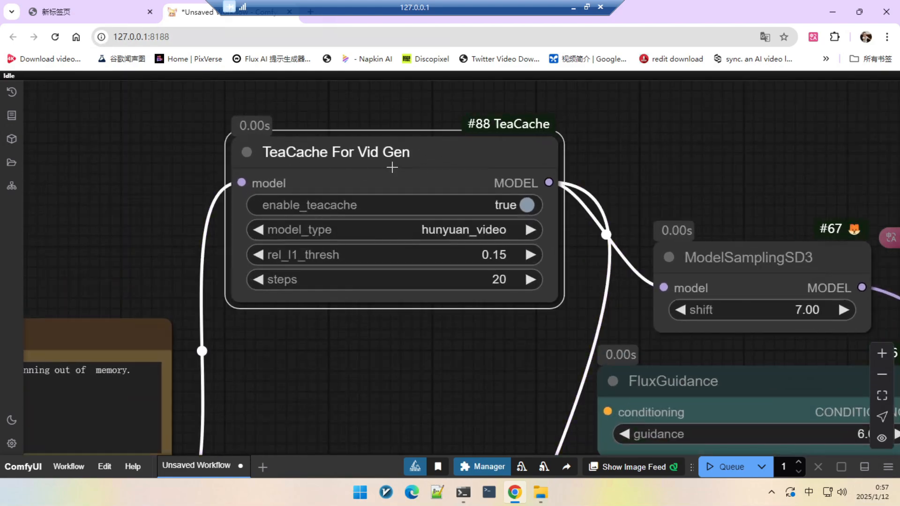
{"action": "scroll", "coordinate": [392, 168], "scroll_direction": "down", "scroll_amount": 2}
{"action": "scroll", "coordinate": [399, 188], "scroll_direction": "up", "scroll_amount": 2}
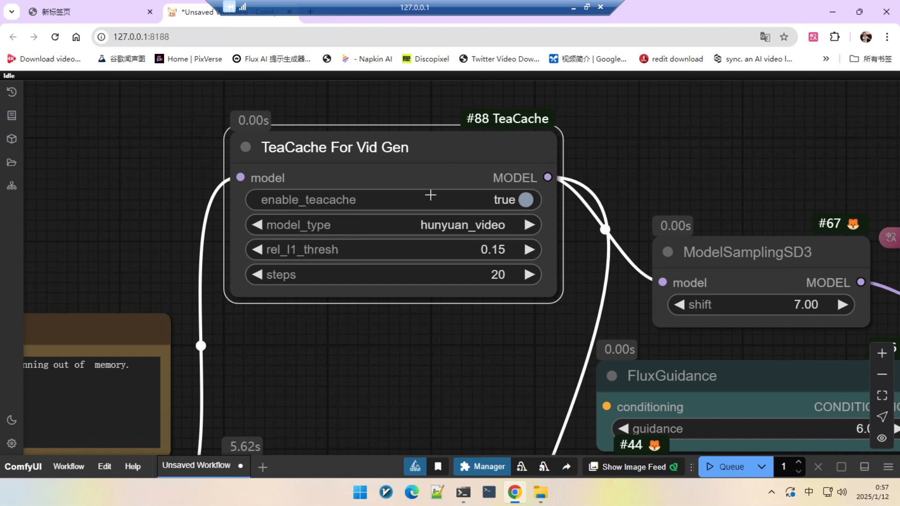
Check the TeaCache node's model_type options without changing the model, and toggle enable_teacache off and back on
{"action": "left_click", "coordinate": [463, 231]}
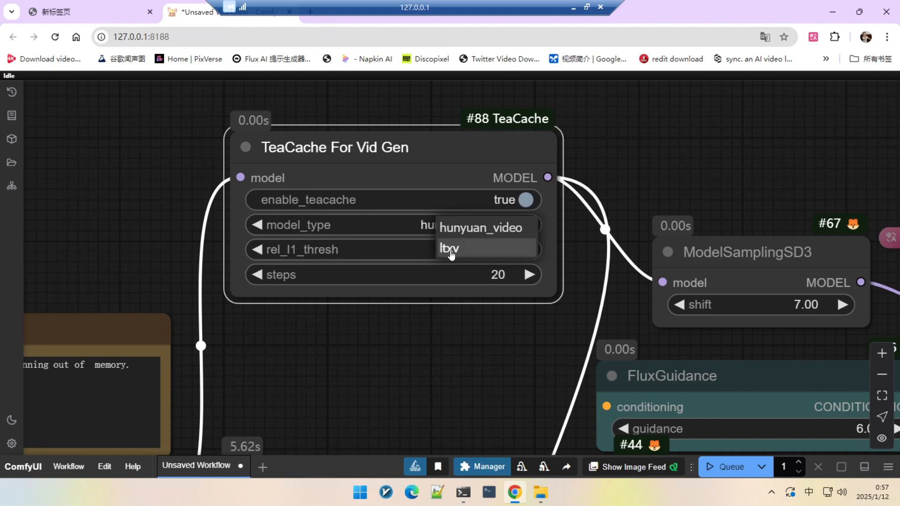
{"action": "left_click", "coordinate": [373, 96]}
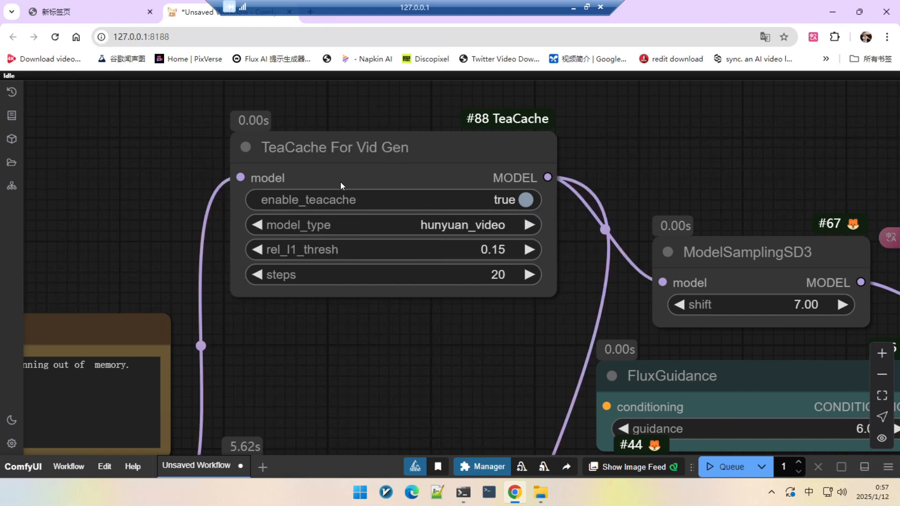
{"action": "left_click", "coordinate": [445, 181]}
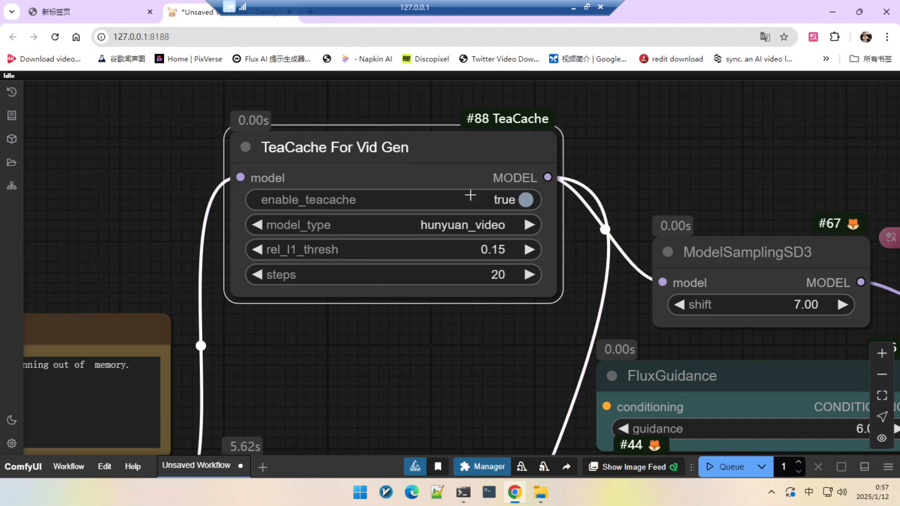
{"action": "left_click", "coordinate": [524, 202]}
{"action": "left_click", "coordinate": [527, 200]}
Compare the steps setting of the TeaCache For Vid Gen node with the steps setting of the BasicScheduler node
{"action": "scroll", "coordinate": [408, 150], "scroll_direction": "down", "scroll_amount": 2}
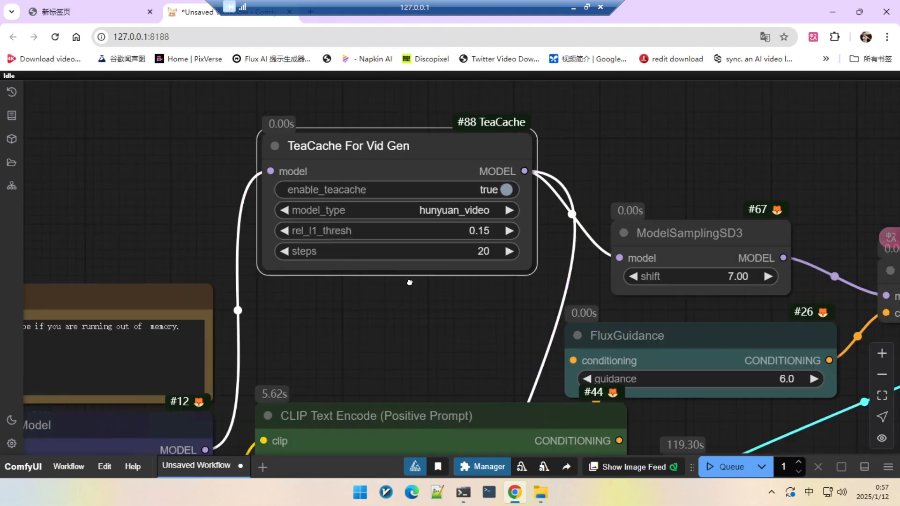
{"action": "scroll", "coordinate": [489, 220], "scroll_direction": "down", "scroll_amount": 2}
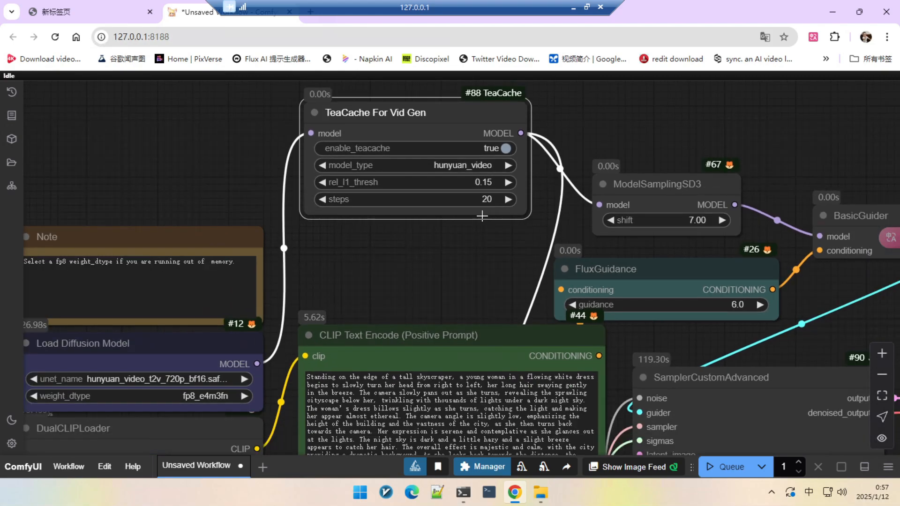
{"action": "scroll", "coordinate": [444, 237], "scroll_direction": "down", "scroll_amount": 1}
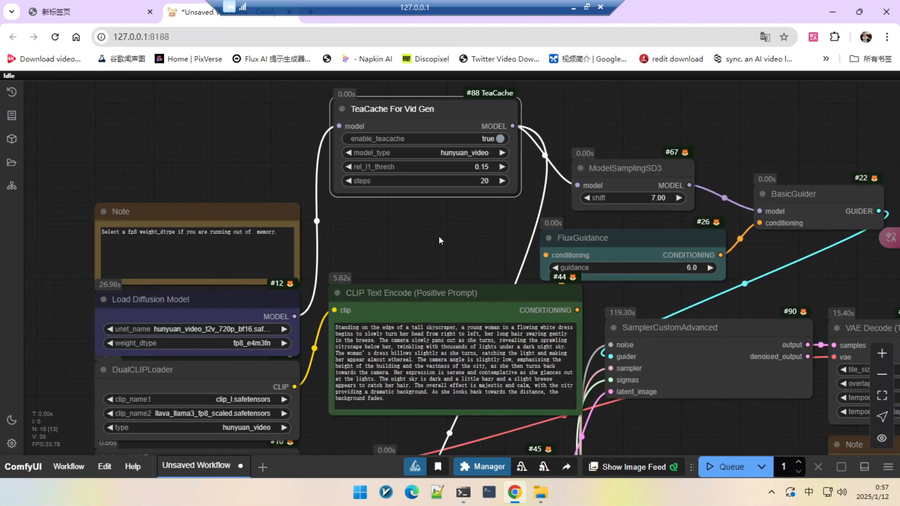
{"action": "scroll", "coordinate": [440, 232], "scroll_direction": "up", "scroll_amount": 1}
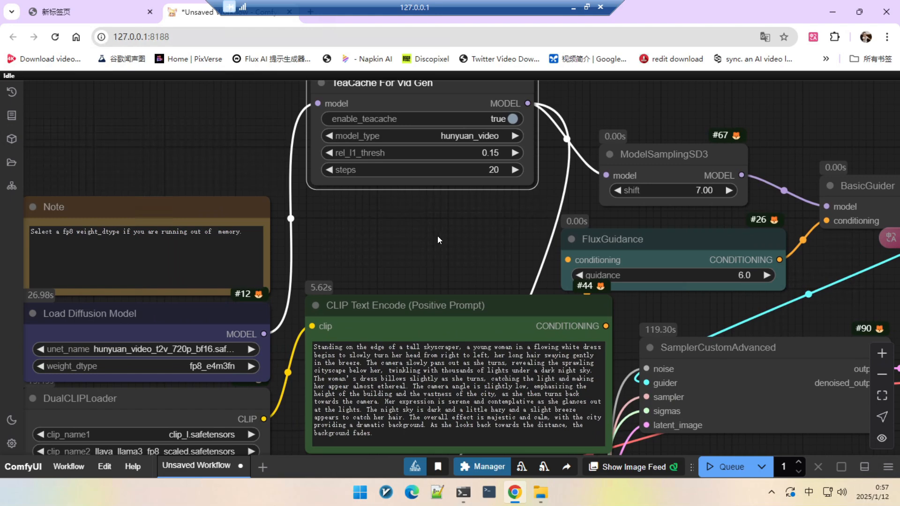
{"action": "left_click_drag", "start_coordinate": [488, 220], "coordinate": [451, 235]}
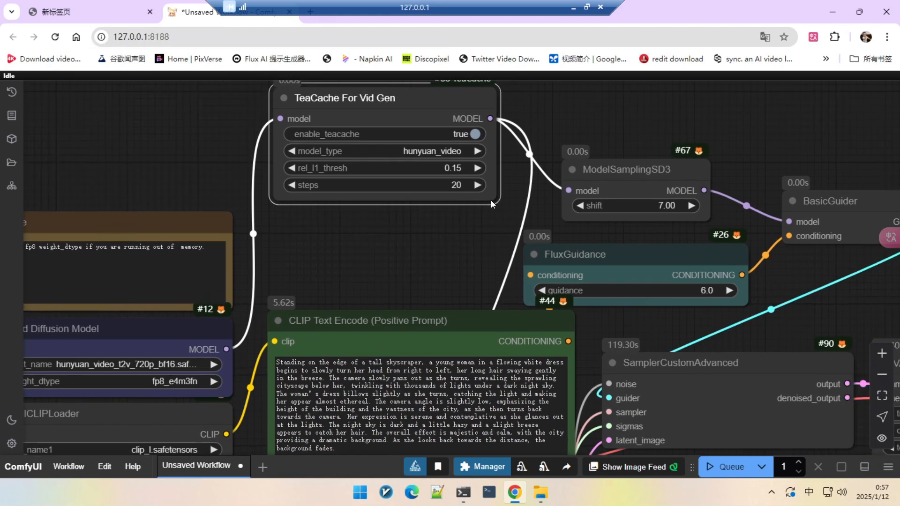
{"action": "scroll", "coordinate": [399, 203], "scroll_direction": "down", "scroll_amount": 10}
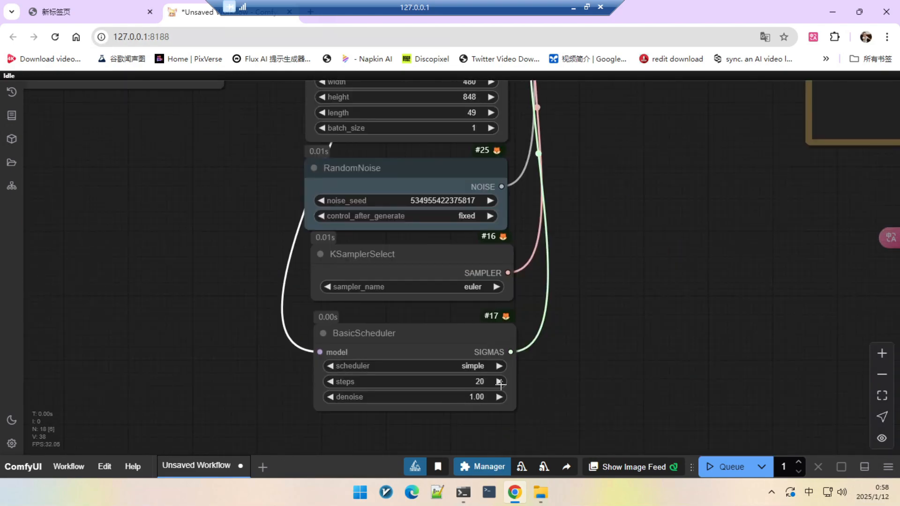
{"action": "scroll", "coordinate": [597, 315], "scroll_direction": "down", "scroll_amount": 5}
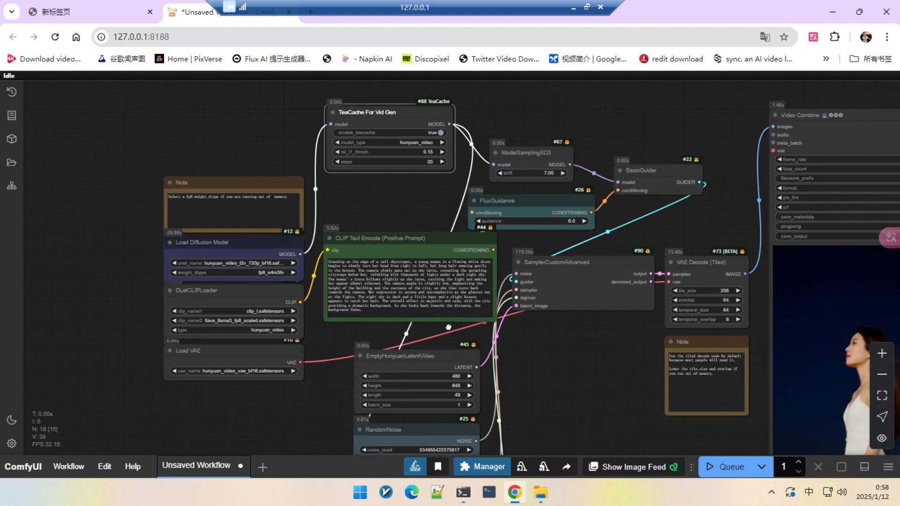
{"action": "scroll", "coordinate": [530, 306], "scroll_direction": "down", "scroll_amount": 3}
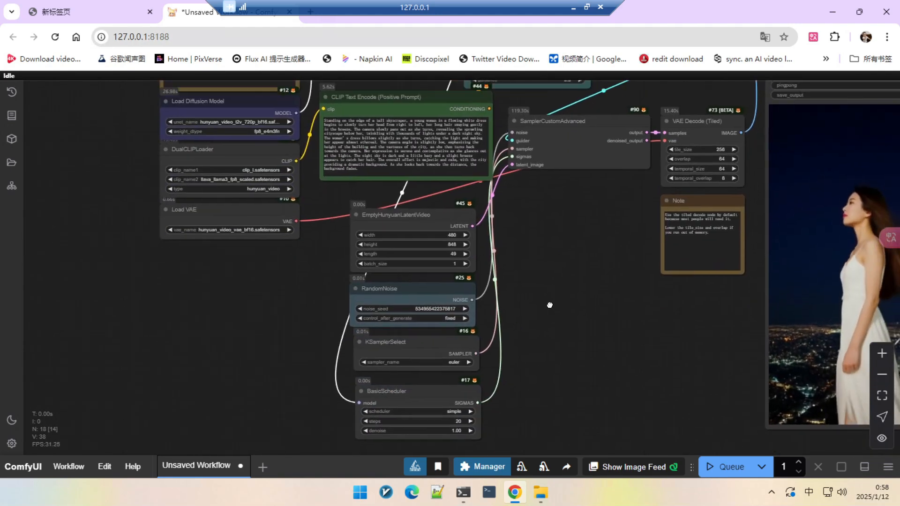
{"action": "scroll", "coordinate": [550, 306], "scroll_direction": "up", "scroll_amount": 3}
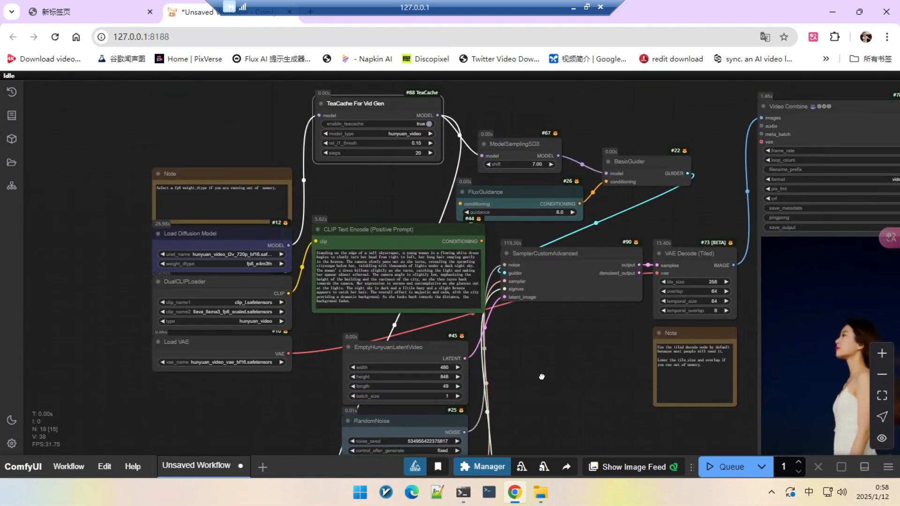
Look over the workflow's latent, noise, sampler and video output nodes, and read the tooltip of the TeaCache node's rel_l1_thresh
{"action": "scroll", "coordinate": [539, 337], "scroll_direction": "down", "scroll_amount": 2}
{"action": "scroll", "coordinate": [534, 299], "scroll_direction": "up", "scroll_amount": 1}
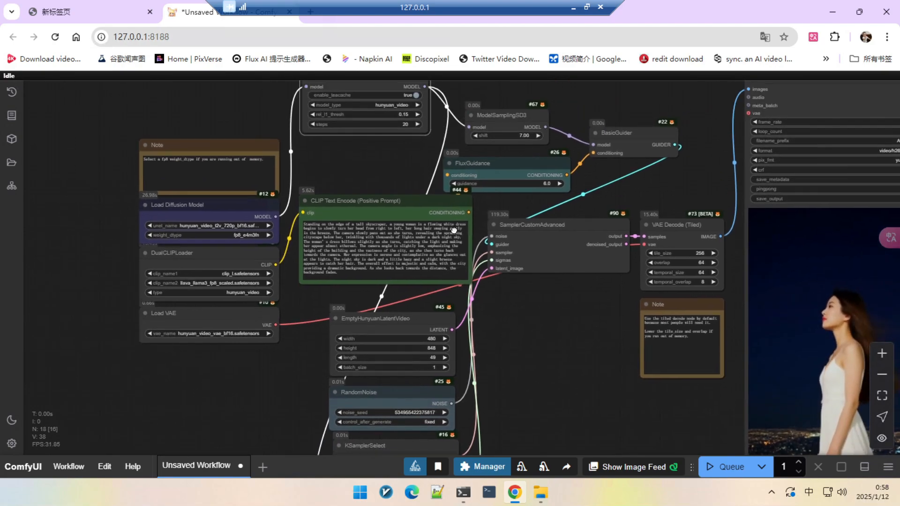
{"action": "scroll", "coordinate": [401, 133], "scroll_direction": "up", "scroll_amount": 4}
{"action": "scroll", "coordinate": [465, 351], "scroll_direction": "down", "scroll_amount": 5}
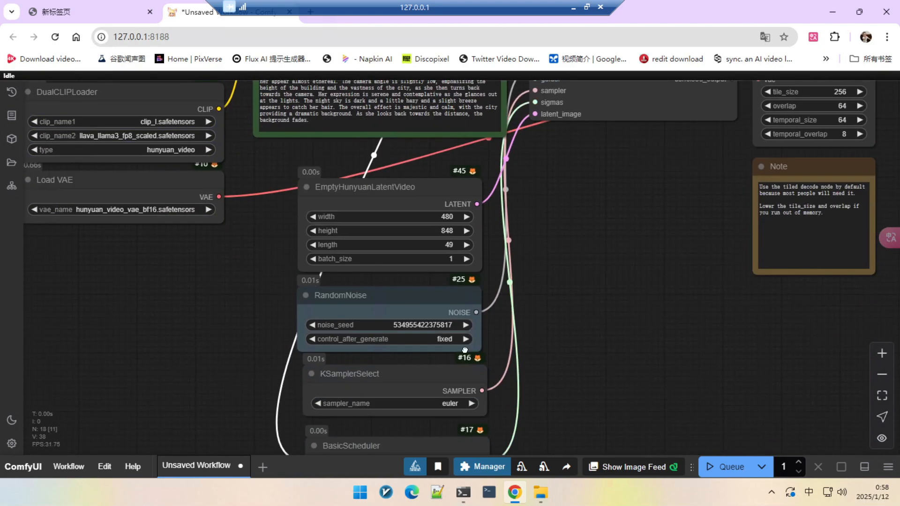
{"action": "scroll", "coordinate": [559, 309], "scroll_direction": "down", "scroll_amount": 6}
{"action": "scroll", "coordinate": [618, 261], "scroll_direction": "up", "scroll_amount": 2}
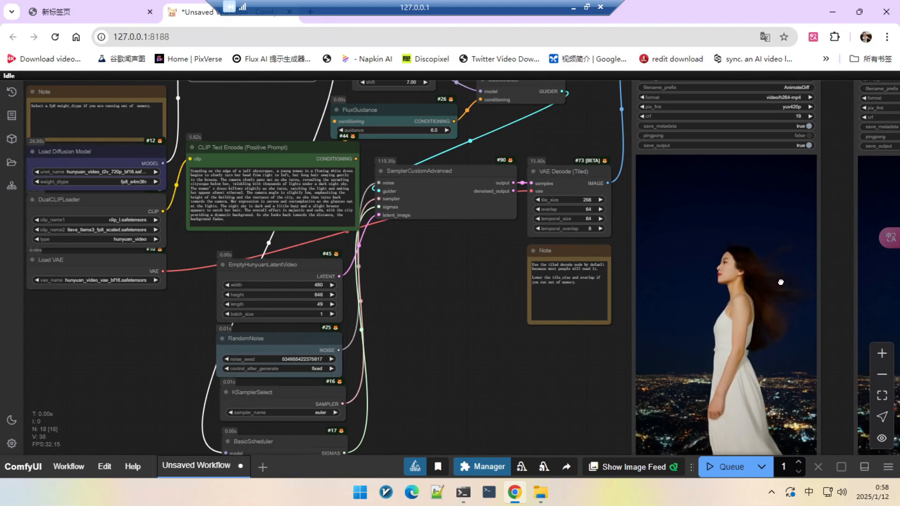
{"action": "scroll", "coordinate": [443, 290], "scroll_direction": "down", "scroll_amount": 4}
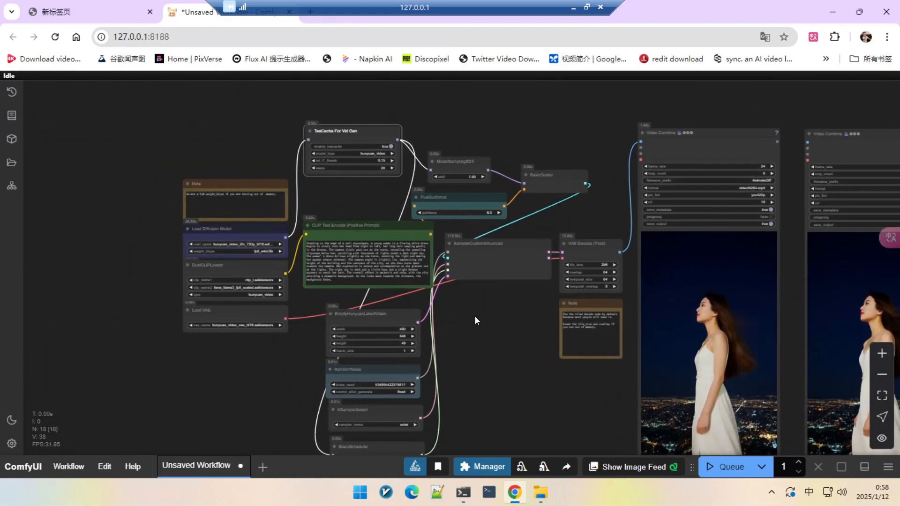
{"action": "scroll", "coordinate": [294, 157], "scroll_direction": "up", "scroll_amount": 8}
{"action": "scroll", "coordinate": [490, 171], "scroll_direction": "up", "scroll_amount": 2}
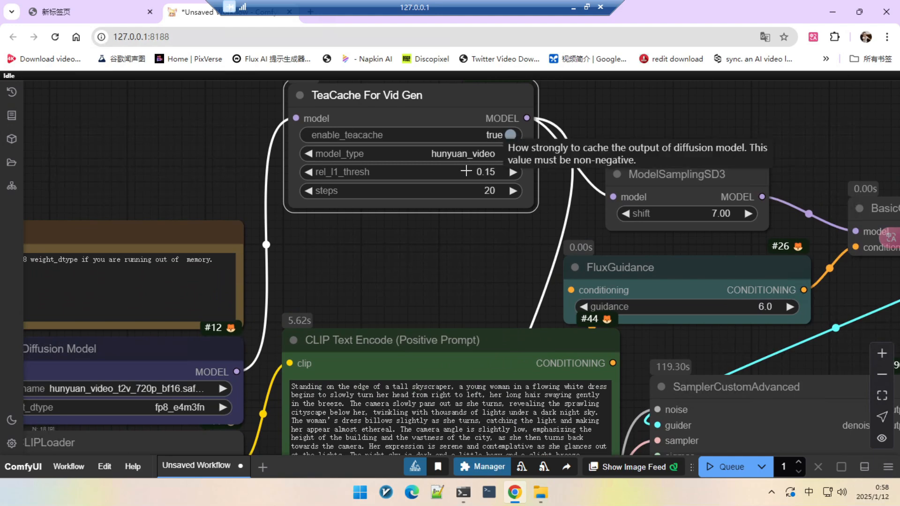
{"action": "scroll", "coordinate": [446, 183], "scroll_direction": "down", "scroll_amount": 4}
{"action": "scroll", "coordinate": [424, 195], "scroll_direction": "down", "scroll_amount": 3}
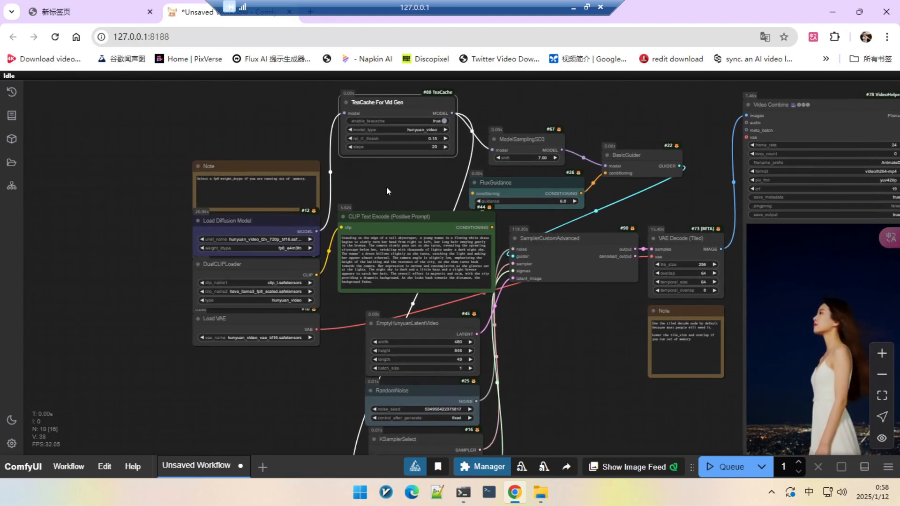
Move the fp8 weight_dtype note aside and insert a LoraLoaderModelOnly node with a lora-000020 file at strength 1.00 between Load Diffusion Model and TeaCache
{"action": "left_click_drag", "start_coordinate": [369, 186], "coordinate": [395, 177]}
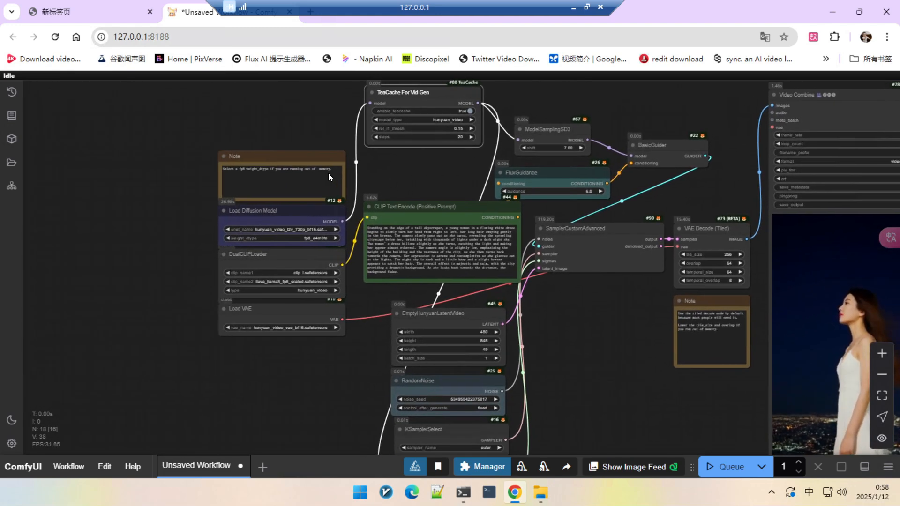
{"action": "left_click_drag", "start_coordinate": [302, 155], "coordinate": [169, 136]}
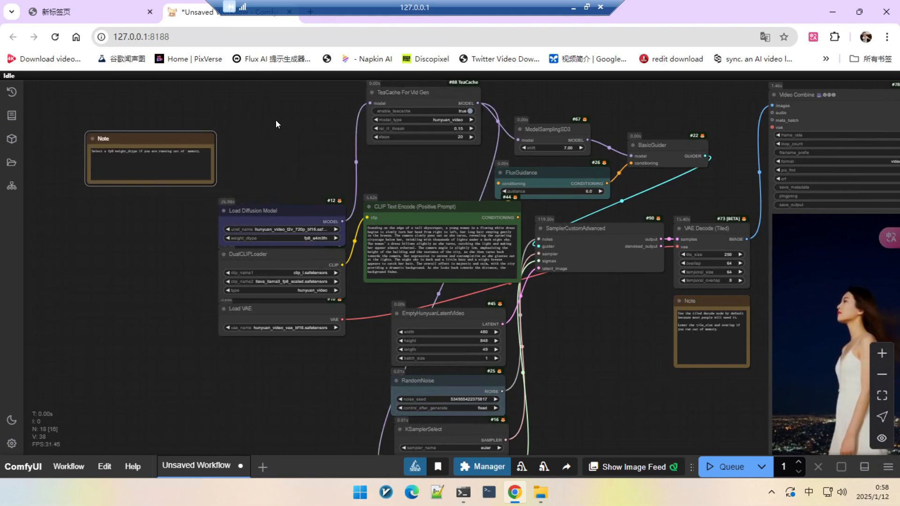
{"action": "left_click_drag", "start_coordinate": [276, 120], "coordinate": [319, 132]}
{"action": "scroll", "coordinate": [319, 135], "scroll_direction": "up", "scroll_amount": 2}
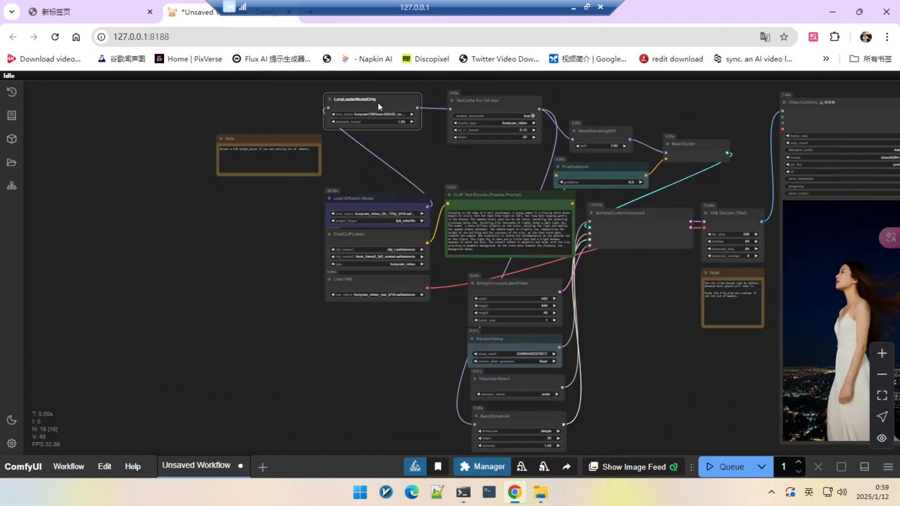
{"action": "left_click_drag", "start_coordinate": [378, 102], "coordinate": [389, 104]}
{"action": "left_click_drag", "start_coordinate": [468, 164], "coordinate": [433, 161]}
Set enable_teacache to false on the TeaCache For Vid Gen node and queue the workflow with the LoRA
{"action": "scroll", "coordinate": [433, 161], "scroll_direction": "up", "scroll_amount": 2}
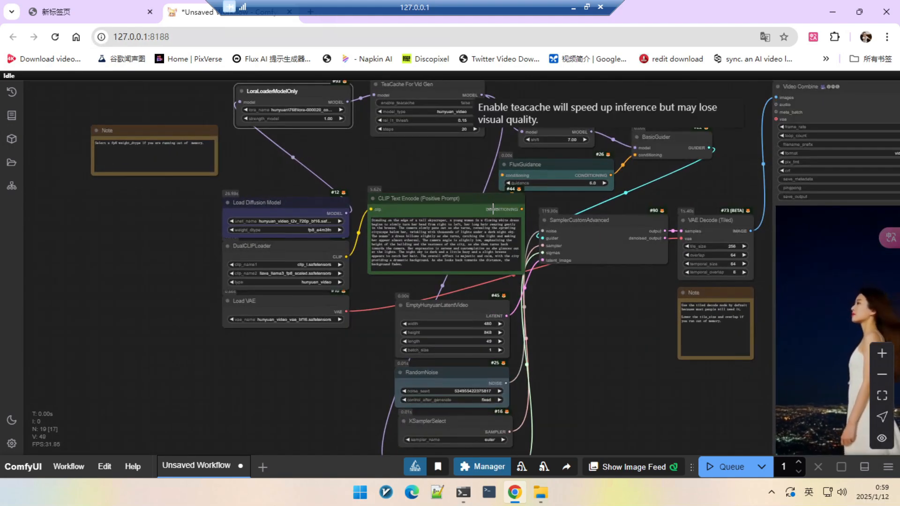
{"action": "scroll", "coordinate": [494, 208], "scroll_direction": "down", "scroll_amount": 2}
{"action": "mouse_move", "coordinate": [553, 322]}
{"action": "left_mouse_down"}
{"action": "mouse_move", "coordinate": [512, 308]}
{"action": "mouse_move", "coordinate": [549, 324]}
{"action": "left_mouse_up"}
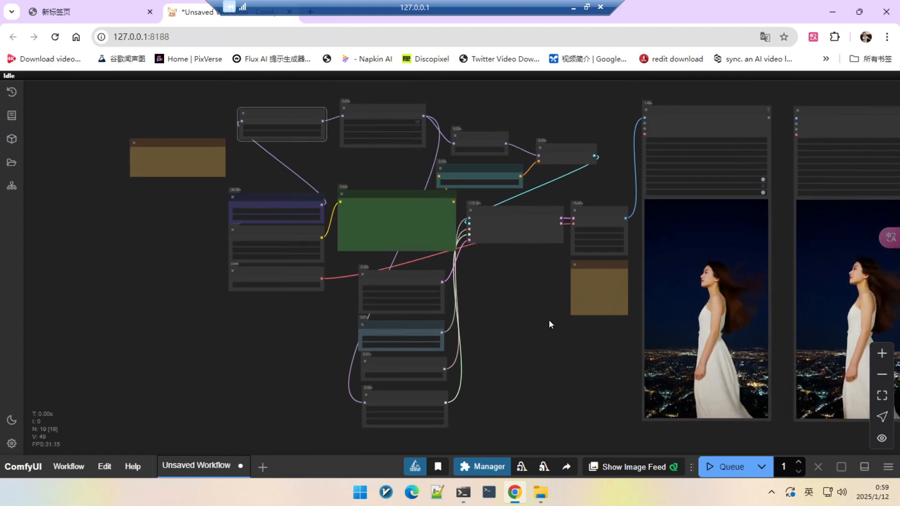
{"action": "left_click", "coordinate": [716, 468]}
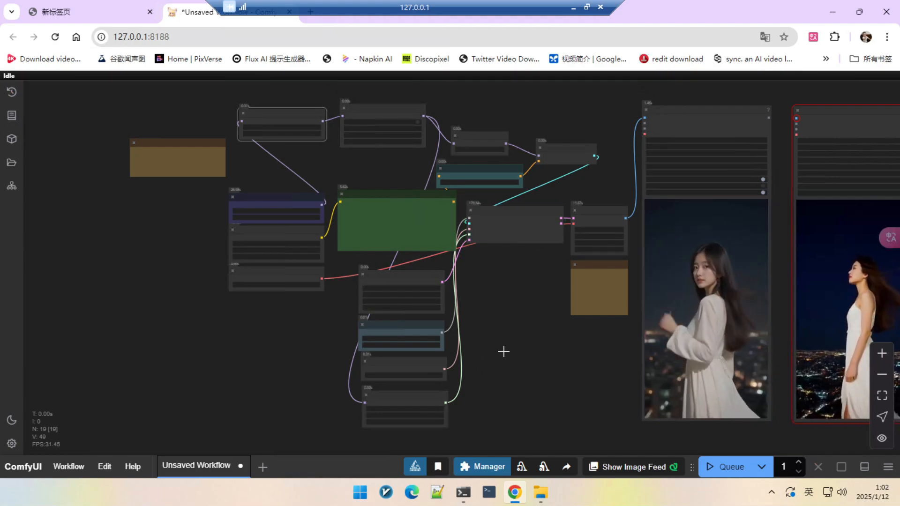
Examine the generated video beside the earlier one, and open the log to read the execution time before closing it
{"action": "scroll", "coordinate": [522, 339], "scroll_direction": "up", "scroll_amount": 3}
{"action": "left_click_drag", "start_coordinate": [533, 332], "coordinate": [493, 324]}
{"action": "scroll", "coordinate": [482, 310], "scroll_direction": "down", "scroll_amount": 2}
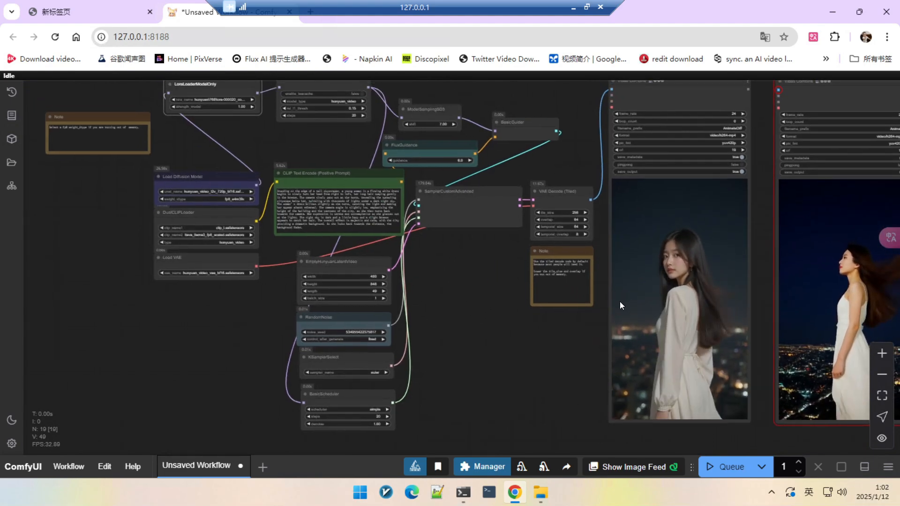
{"action": "scroll", "coordinate": [622, 300], "scroll_direction": "up", "scroll_amount": 1}
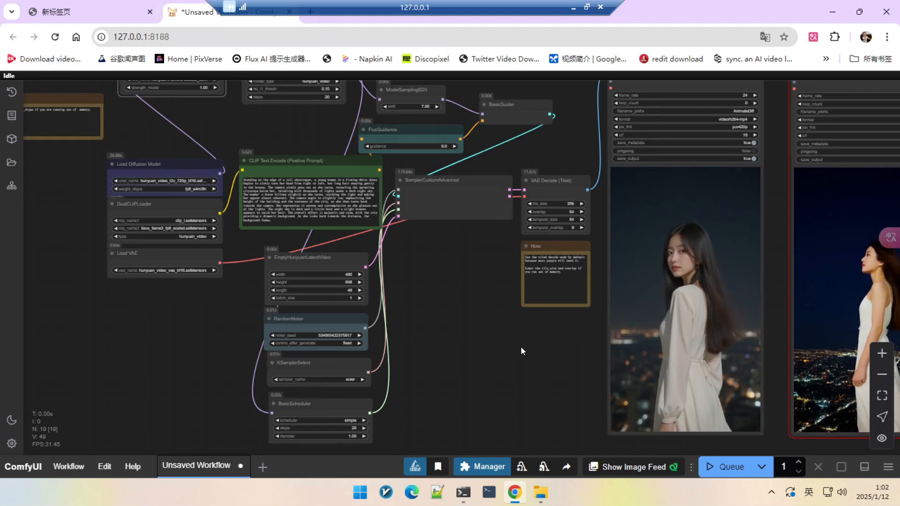
{"action": "scroll", "coordinate": [521, 347], "scroll_direction": "down", "scroll_amount": 1}
{"action": "left_click", "coordinate": [864, 467]}
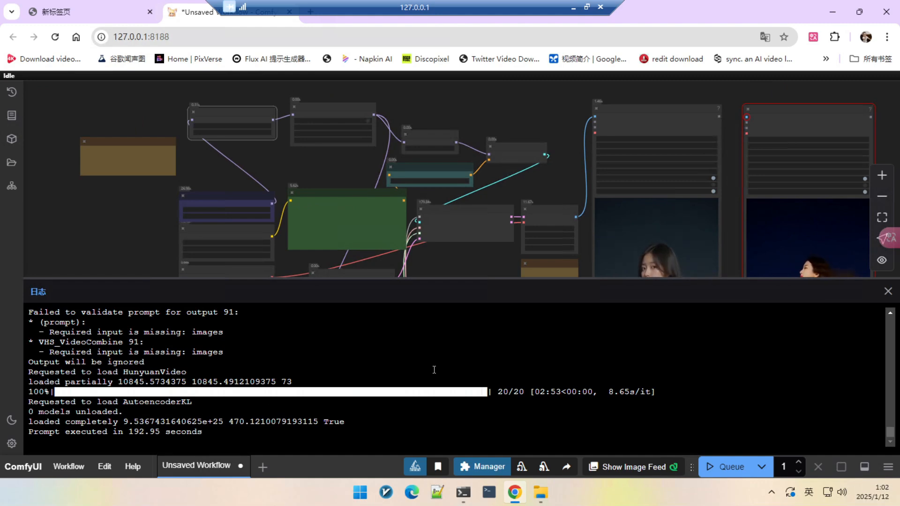
{"action": "left_click", "coordinate": [888, 291]}
Set enable_teacache back to true on the TeaCache For Vid Gen node
{"action": "scroll", "coordinate": [385, 119], "scroll_direction": "up", "scroll_amount": 7}
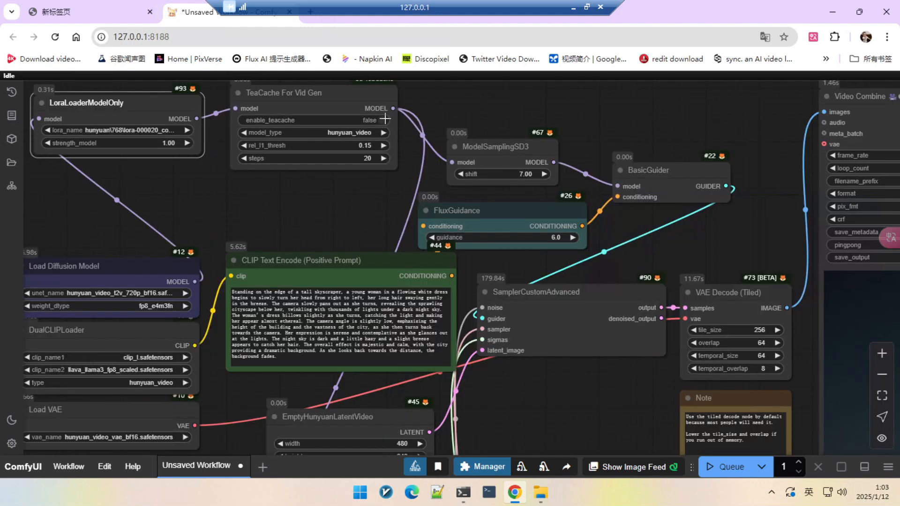
{"action": "scroll", "coordinate": [379, 204], "scroll_direction": "down", "scroll_amount": 8}
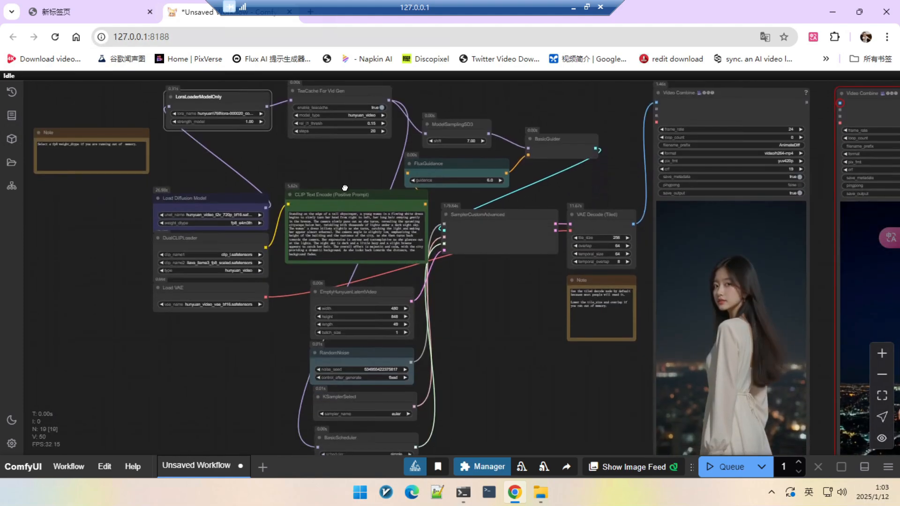
Replace the old comparison Video Combine node with a copy of the current result node and queue the workflow
{"action": "scroll", "coordinate": [403, 322], "scroll_direction": "right", "scroll_amount": 3}
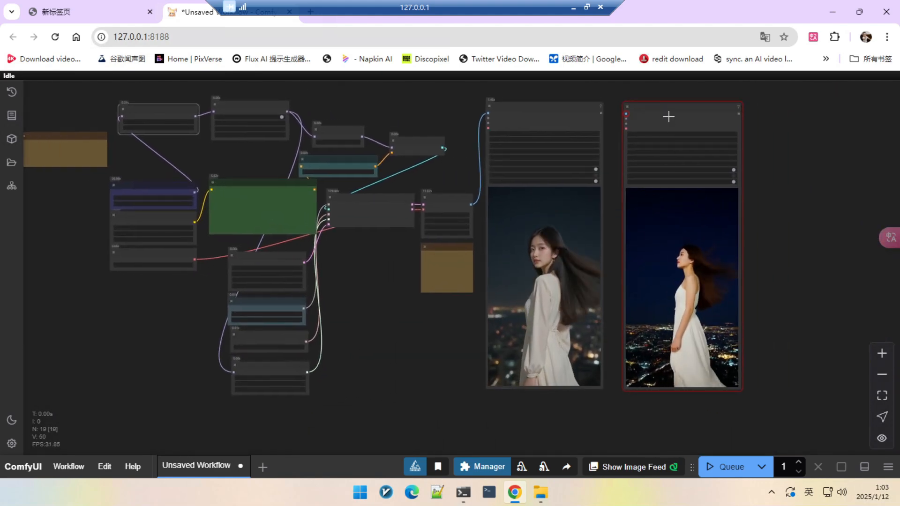
{"action": "key", "text": "Delete"}
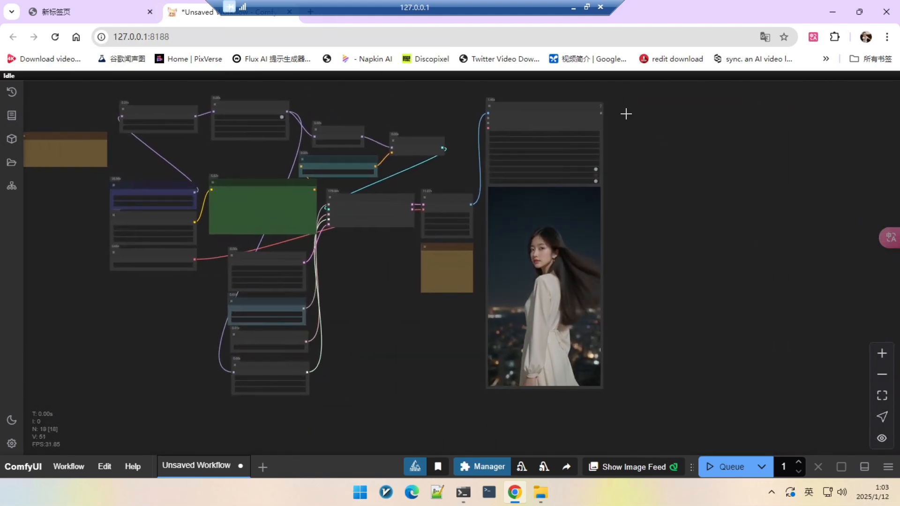
{"action": "left_click_drag", "start_coordinate": [541, 105], "coordinate": [669, 118]}
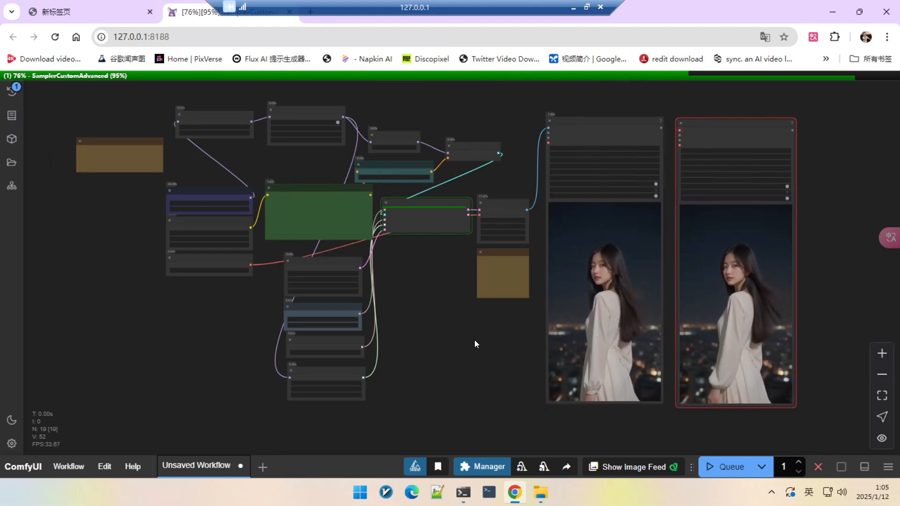
Synchronize the playback of the two Video Combine previews so both videos run together
{"action": "scroll", "coordinate": [501, 342], "scroll_direction": "up", "scroll_amount": 3}
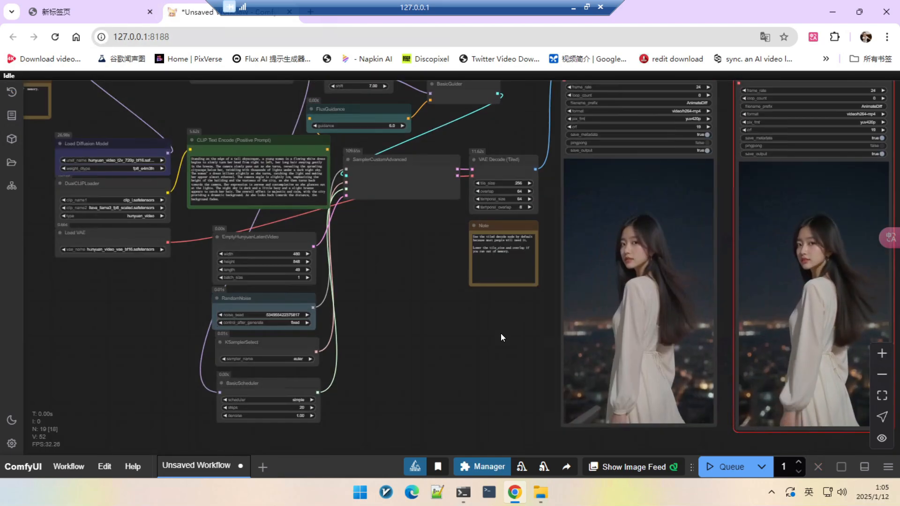
{"action": "scroll", "coordinate": [780, 216], "scroll_direction": "up", "scroll_amount": 3}
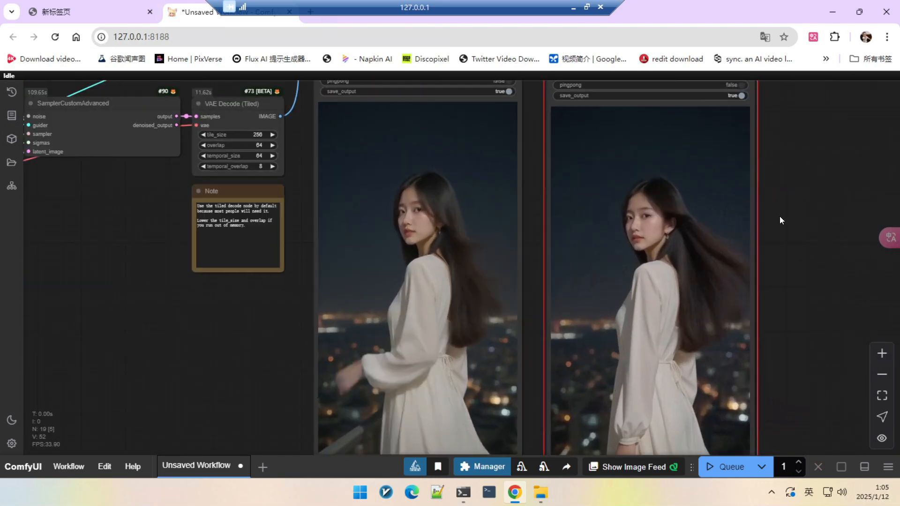
{"action": "right_click", "coordinate": [638, 168]}
{"action": "left_click", "coordinate": [668, 188]}
{"action": "scroll", "coordinate": [760, 212], "scroll_direction": "down", "scroll_amount": 5}
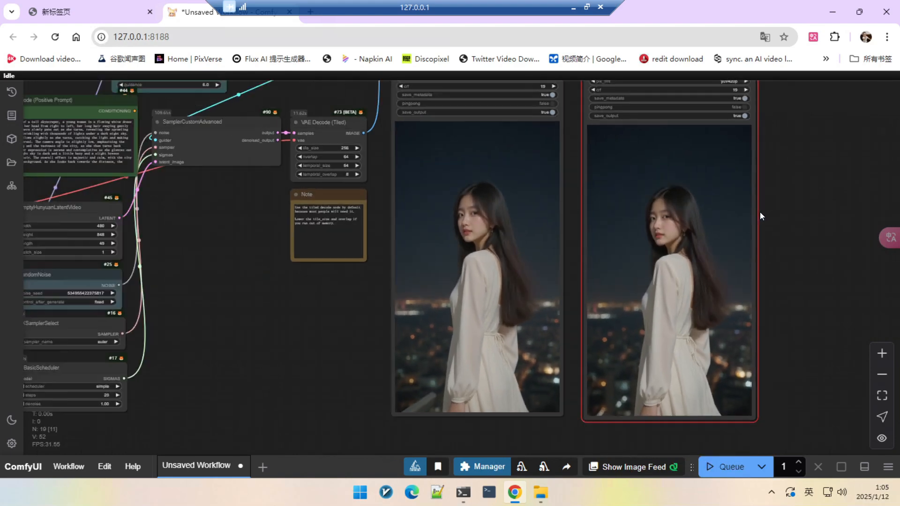
Compare the two synchronized videos up close, and open the log to read the execution time before closing it
{"action": "left_click_drag", "start_coordinate": [783, 249], "coordinate": [727, 241]}
{"action": "scroll", "coordinate": [727, 241], "scroll_direction": "up", "scroll_amount": 4}
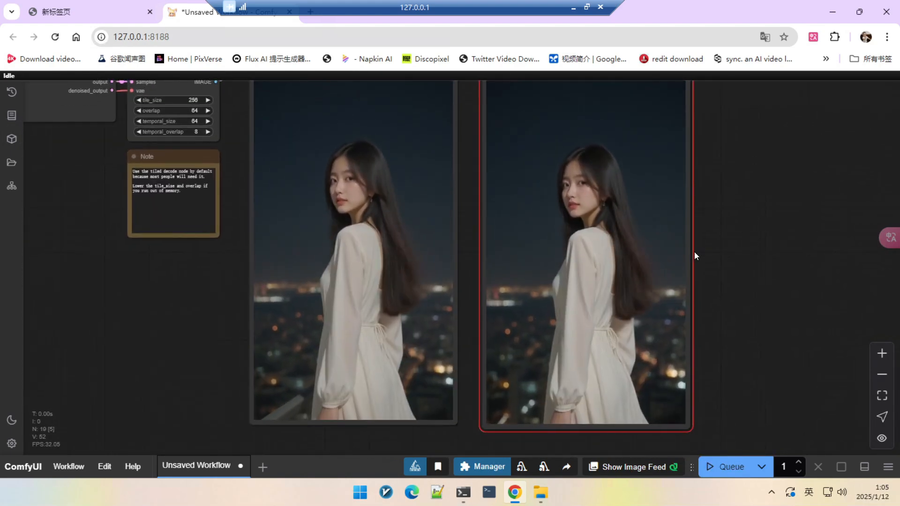
{"action": "scroll", "coordinate": [680, 260], "scroll_direction": "up", "scroll_amount": 3}
{"action": "scroll", "coordinate": [711, 264], "scroll_direction": "down", "scroll_amount": 1}
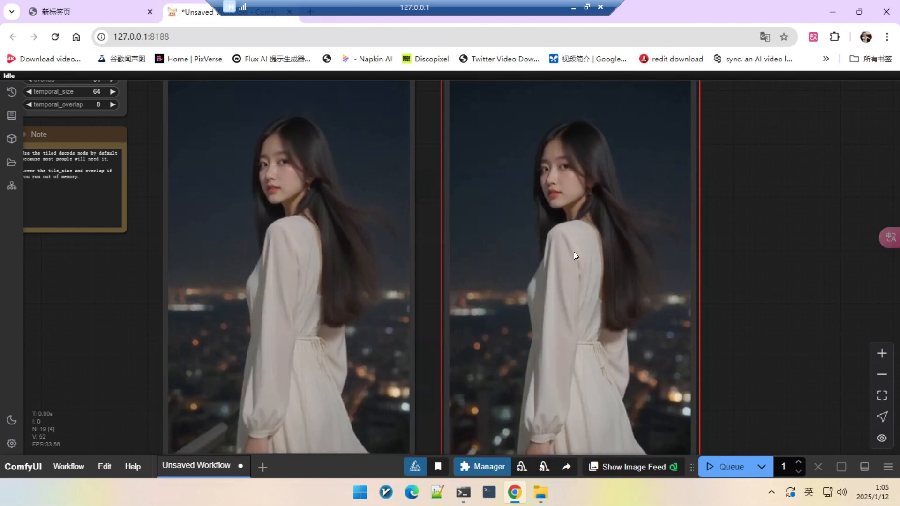
{"action": "scroll", "coordinate": [574, 252], "scroll_direction": "down", "scroll_amount": 1}
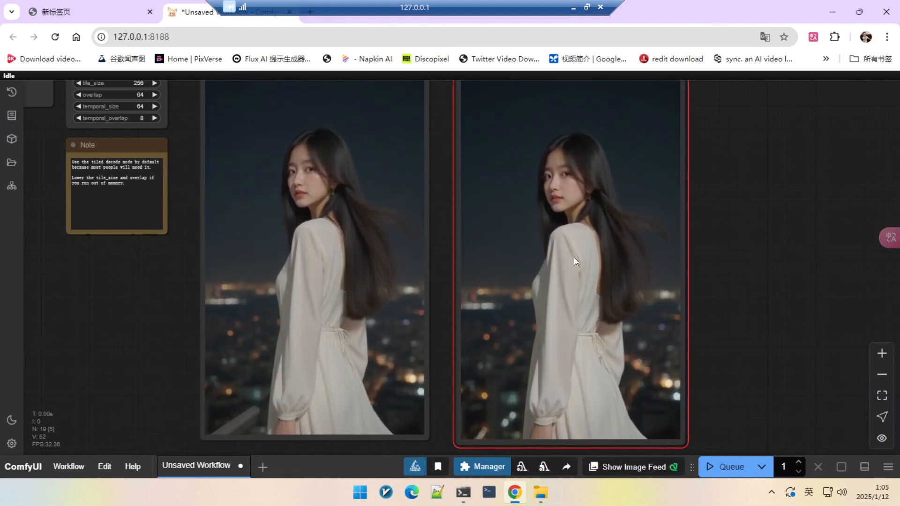
{"action": "scroll", "coordinate": [575, 233], "scroll_direction": "down", "scroll_amount": 1}
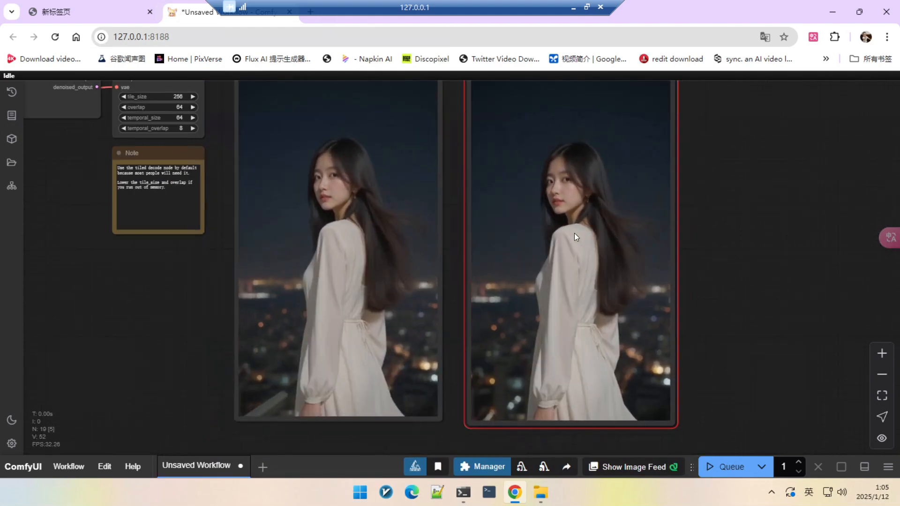
{"action": "left_click_drag", "start_coordinate": [730, 221], "coordinate": [730, 233]}
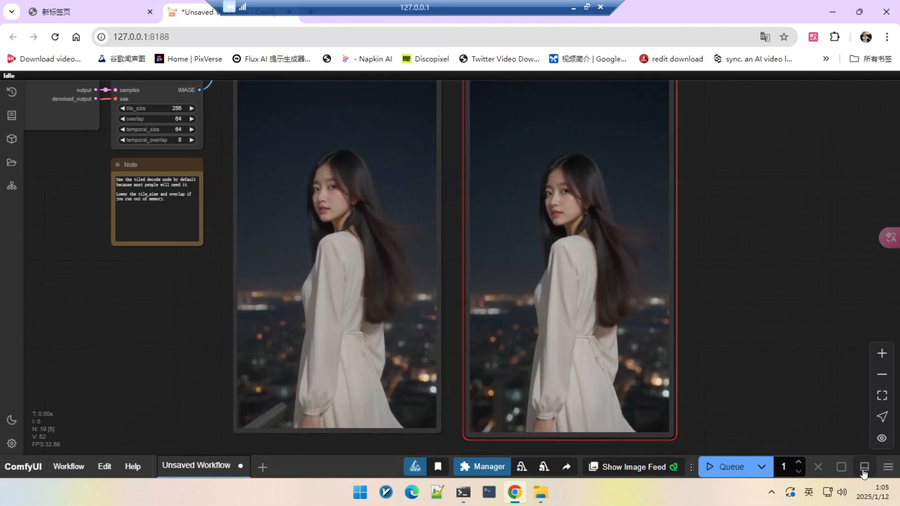
{"action": "left_click", "coordinate": [863, 468]}
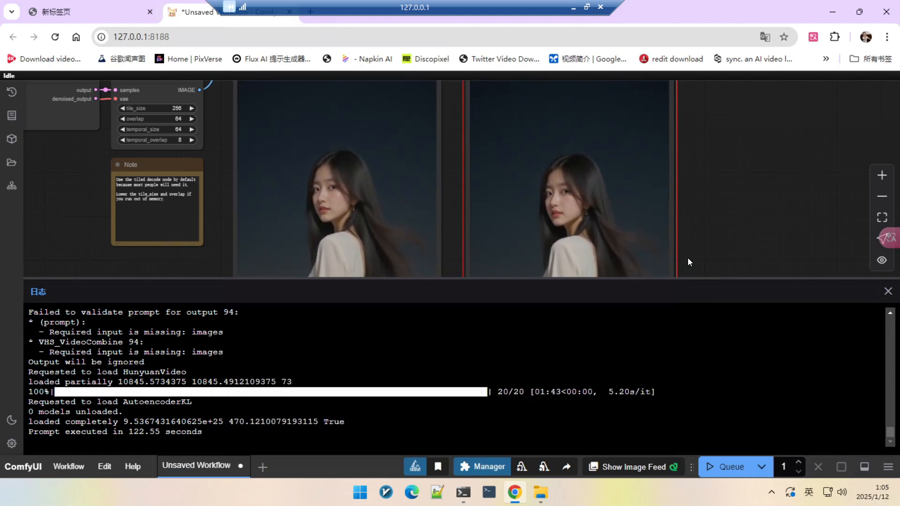
{"action": "left_click", "coordinate": [888, 291]}
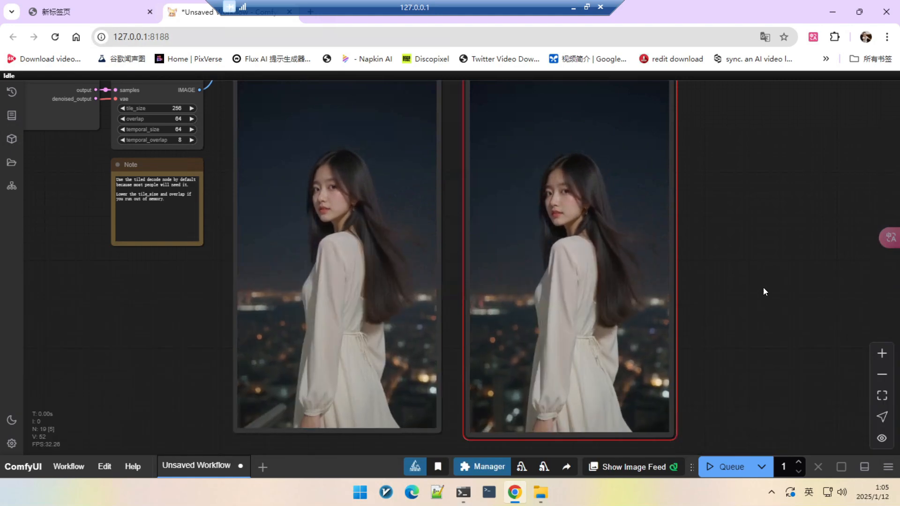
Open the examples folder of ComfyUI-TeaCache in File Explorer and load teacache_ltx_video.json onto the ComfyUI canvas
{"action": "scroll", "coordinate": [750, 277], "scroll_direction": "down", "scroll_amount": 3}
{"action": "scroll", "coordinate": [741, 270], "scroll_direction": "up", "scroll_amount": 1}
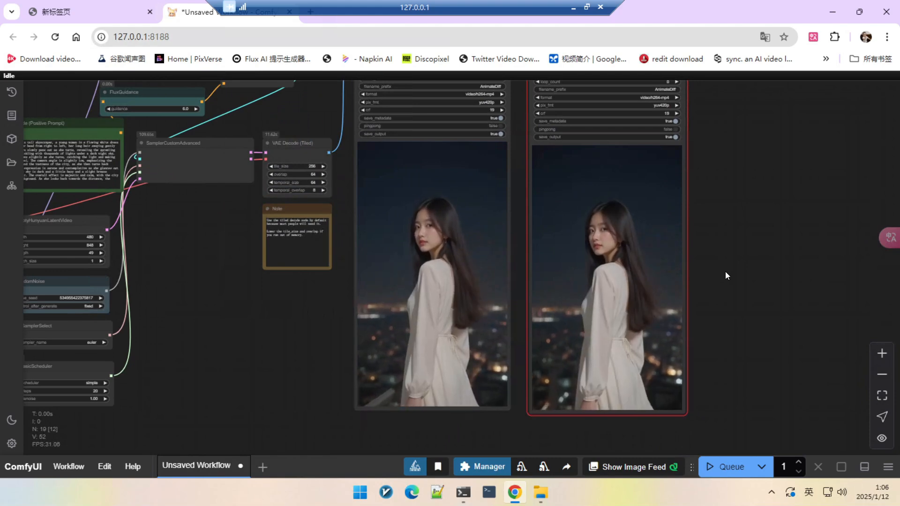
{"action": "scroll", "coordinate": [511, 271], "scroll_direction": "down", "scroll_amount": 2}
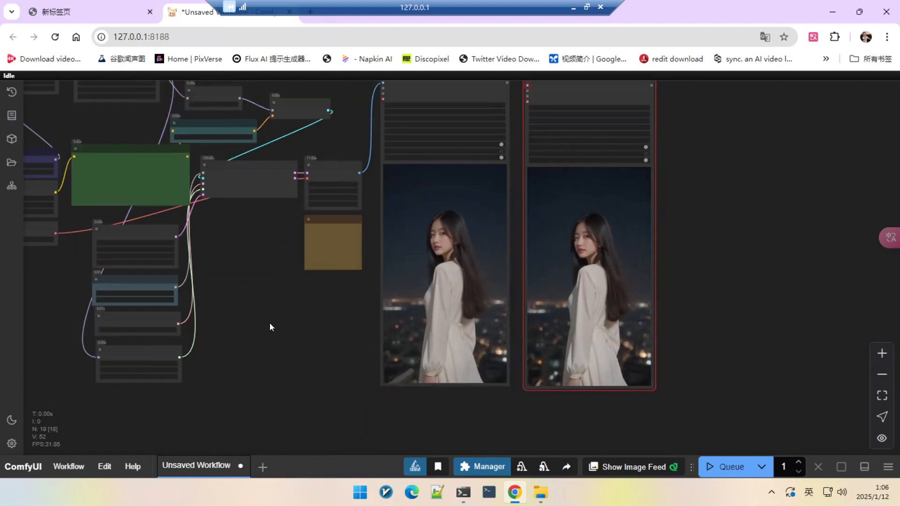
{"action": "left_click_drag", "start_coordinate": [270, 322], "coordinate": [435, 327]}
{"action": "scroll", "coordinate": [438, 338], "scroll_direction": "down", "scroll_amount": 2}
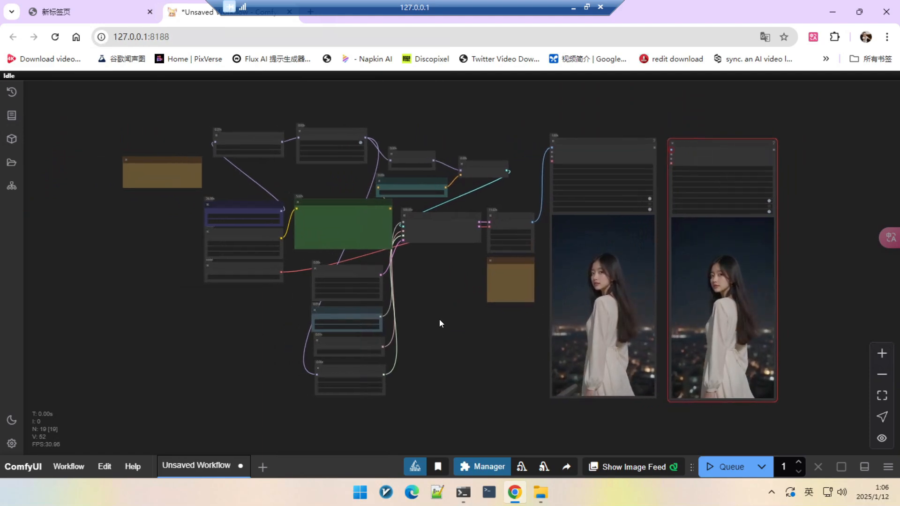
{"action": "left_click", "coordinate": [540, 498]}
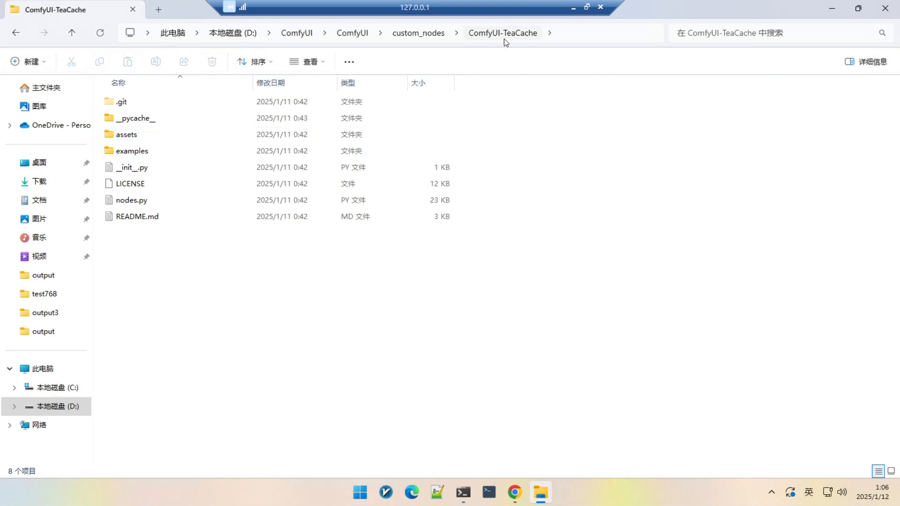
{"action": "double_click", "coordinate": [132, 151]}
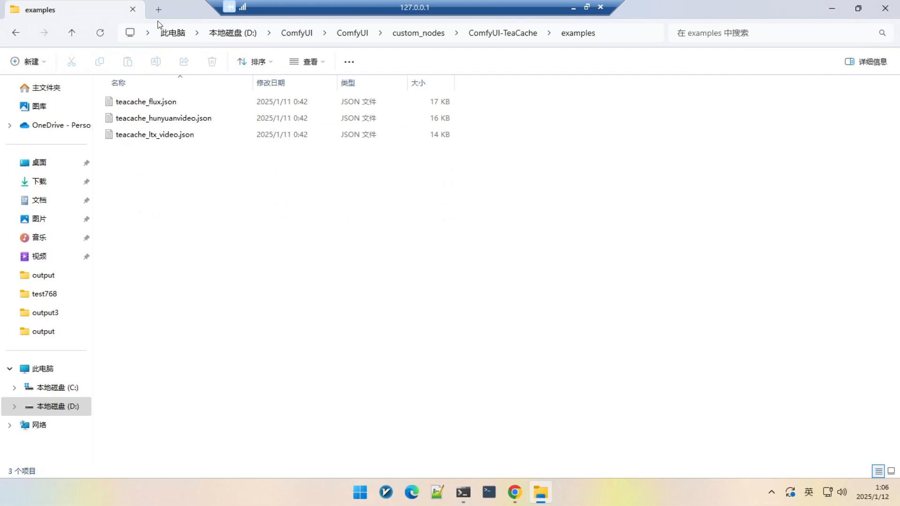
{"action": "left_click_drag", "start_coordinate": [182, 10], "coordinate": [513, 164]}
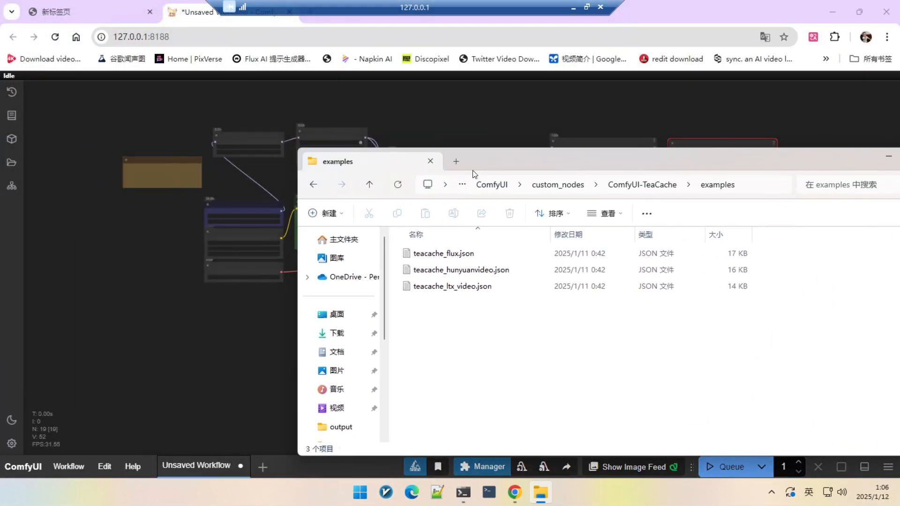
{"action": "left_click", "coordinate": [448, 271]}
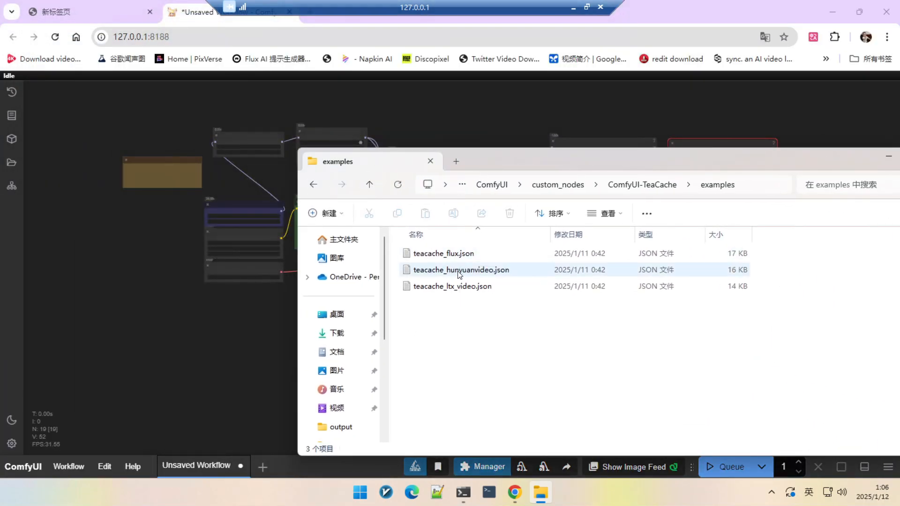
{"action": "left_click_drag", "start_coordinate": [460, 289], "coordinate": [282, 143]}
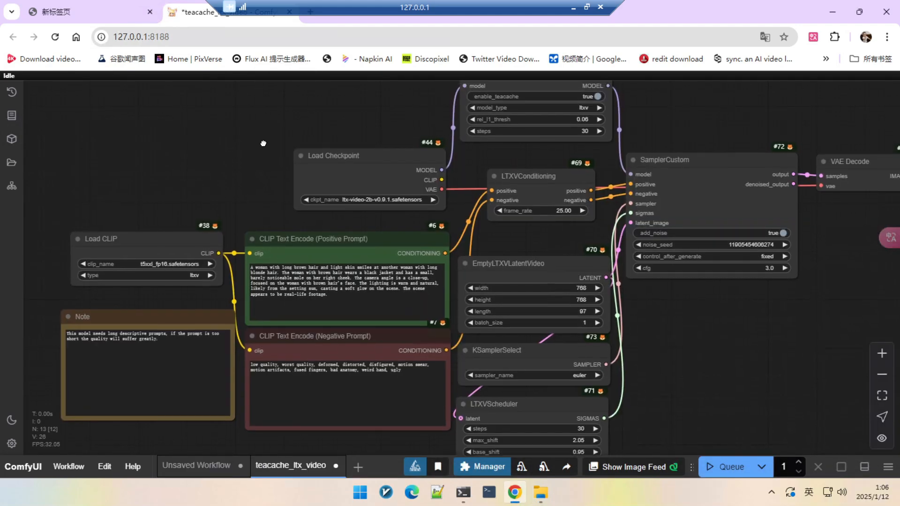
Set ckpt_name on the Load Checkpoint node to ltx-video-2b-v0.9.safetensors
{"action": "scroll", "coordinate": [278, 146], "scroll_direction": "up", "scroll_amount": 3}
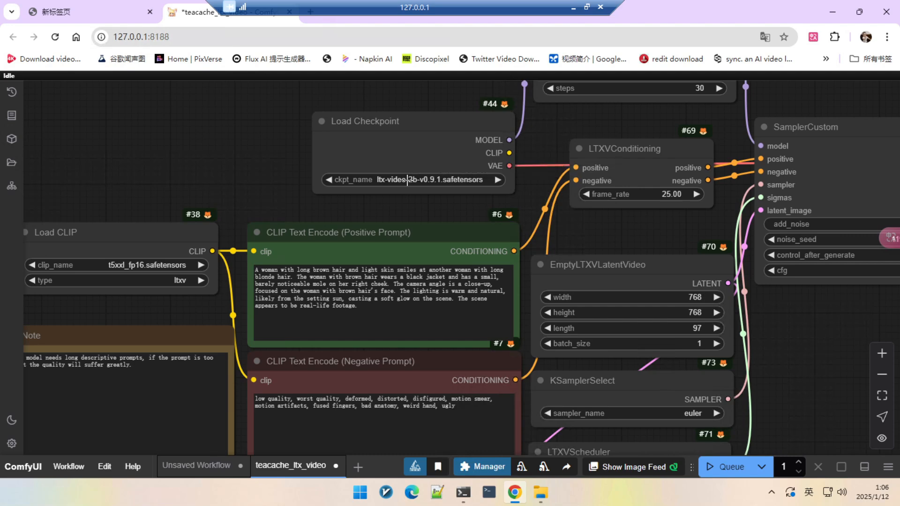
{"action": "scroll", "coordinate": [408, 180], "scroll_direction": "down", "scroll_amount": 2}
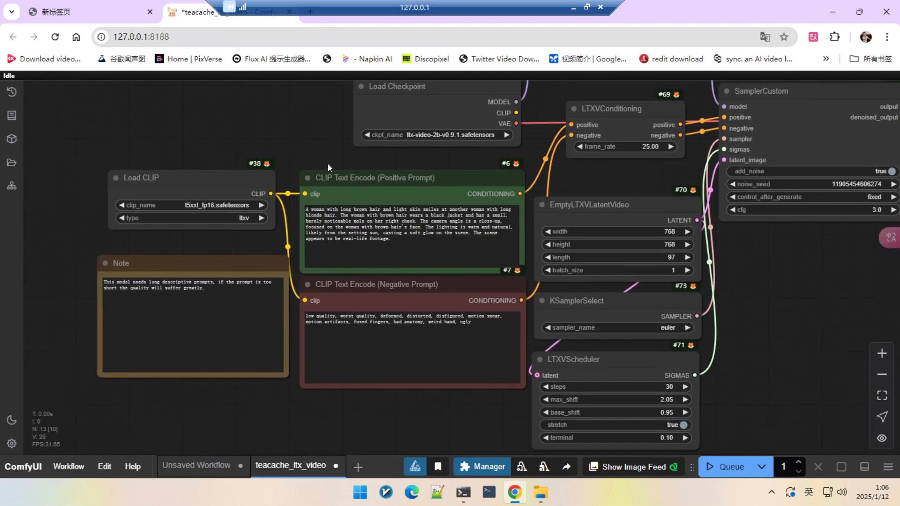
{"action": "left_click_drag", "start_coordinate": [414, 162], "coordinate": [347, 175]}
{"action": "scroll", "coordinate": [349, 175], "scroll_direction": "down", "scroll_amount": 1}
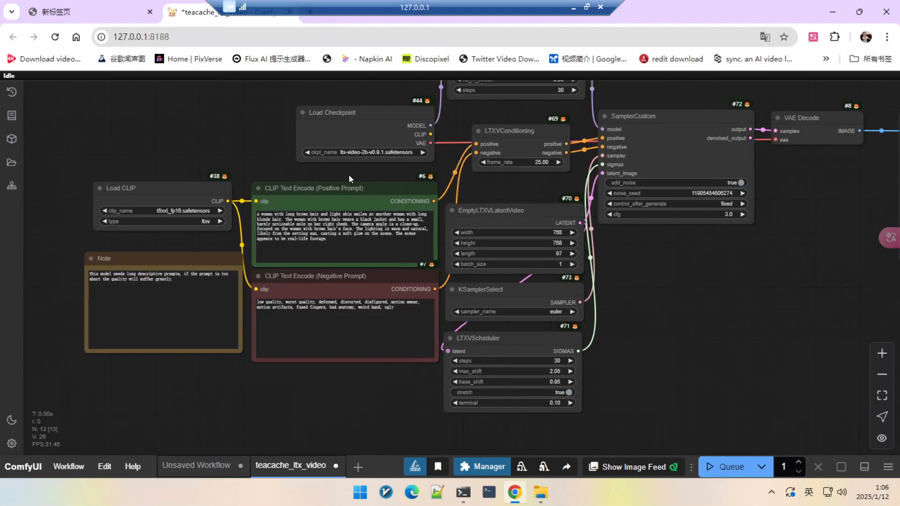
{"action": "scroll", "coordinate": [498, 188], "scroll_direction": "up", "scroll_amount": 3}
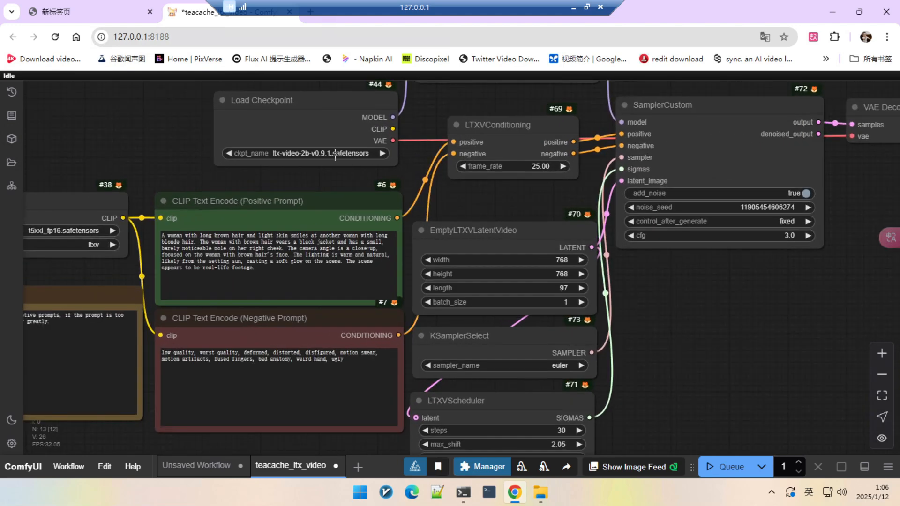
{"action": "left_click", "coordinate": [386, 153]}
{"action": "left_click", "coordinate": [391, 230]}
Set clip_name on the Load CLIP node to t5xxl_fp8_e4m3fn.safetensors
{"action": "left_click_drag", "start_coordinate": [29, 226], "coordinate": [190, 186]}
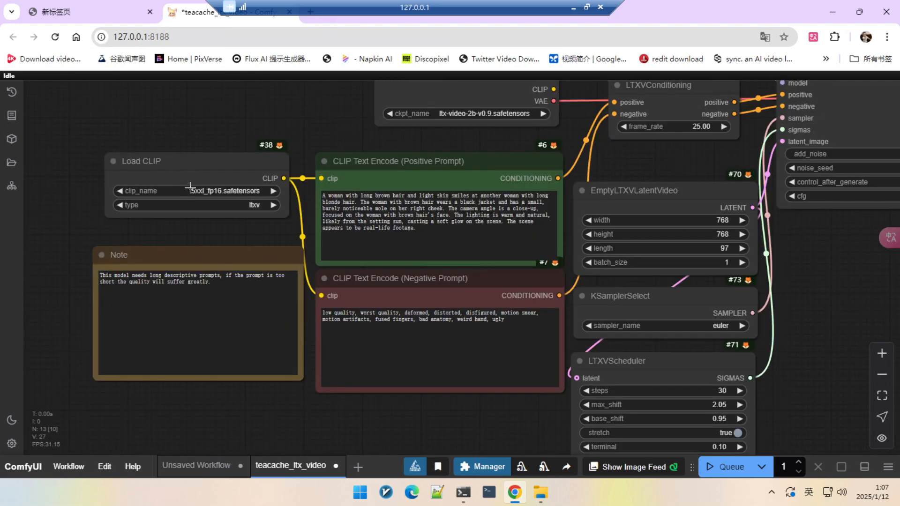
{"action": "left_click", "coordinate": [206, 192]}
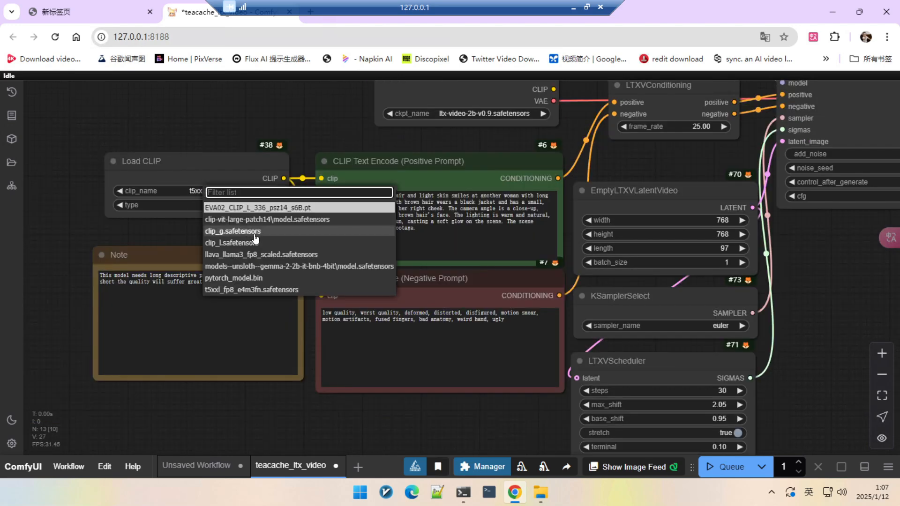
{"action": "left_click", "coordinate": [250, 290]}
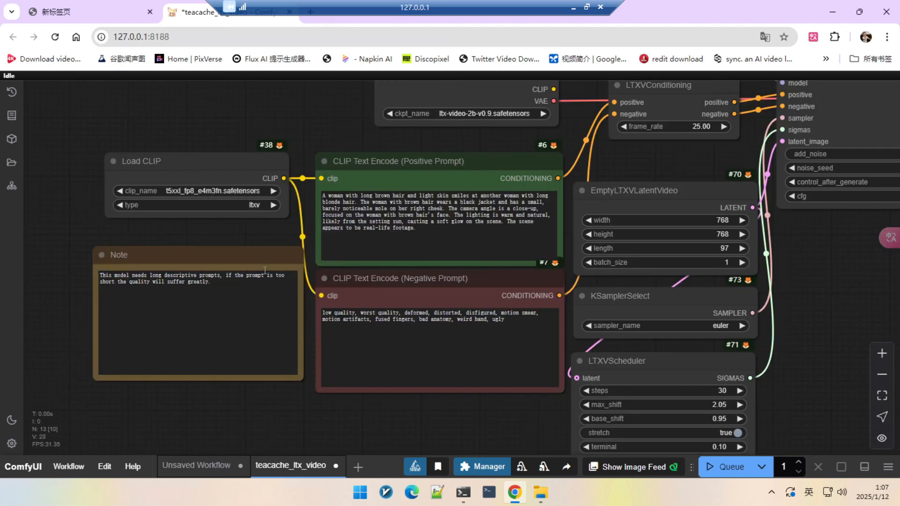
Set enable_teacache to false on the TeaCache For Vid Gen node and queue the LTX video workflow
{"action": "scroll", "coordinate": [278, 227], "scroll_direction": "down", "scroll_amount": 2}
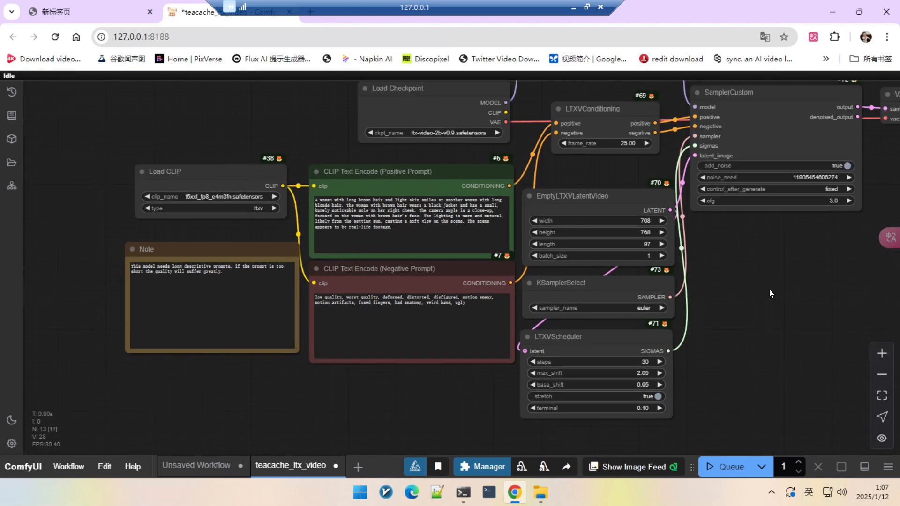
{"action": "left_click_drag", "start_coordinate": [597, 188], "coordinate": [510, 206]}
{"action": "scroll", "coordinate": [510, 207], "scroll_direction": "up", "scroll_amount": 1}
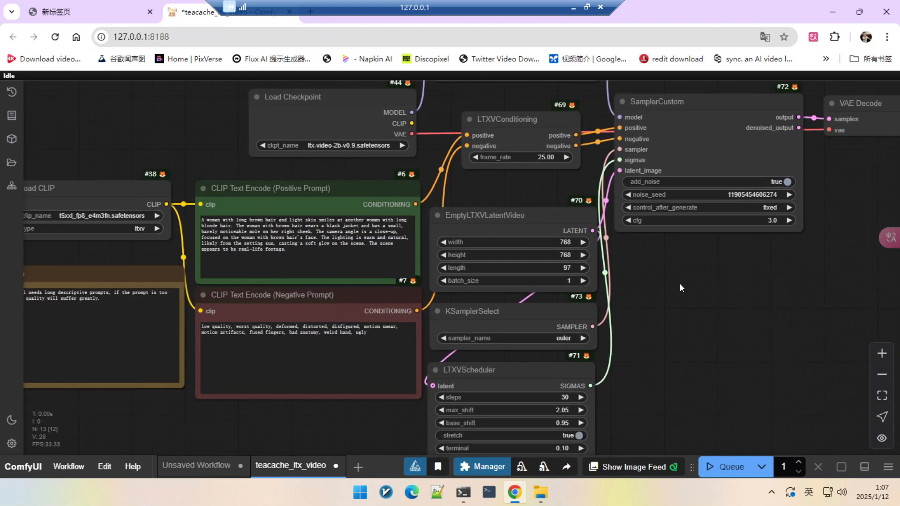
{"action": "left_click_drag", "start_coordinate": [681, 287], "coordinate": [644, 292]}
{"action": "scroll", "coordinate": [624, 255], "scroll_direction": "down", "scroll_amount": 1}
{"action": "left_click_drag", "start_coordinate": [646, 96], "coordinate": [655, 180]}
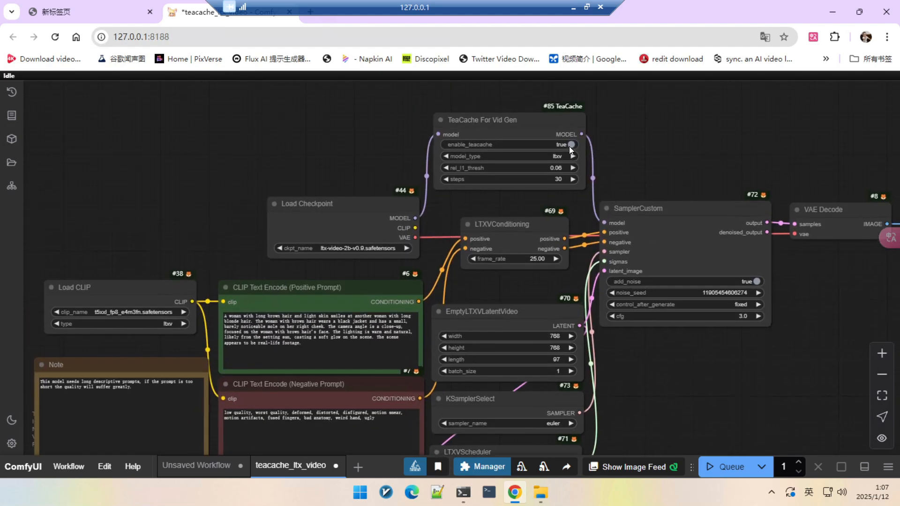
{"action": "left_click_drag", "start_coordinate": [688, 376], "coordinate": [637, 302]}
{"action": "scroll", "coordinate": [667, 320], "scroll_direction": "down", "scroll_amount": 2}
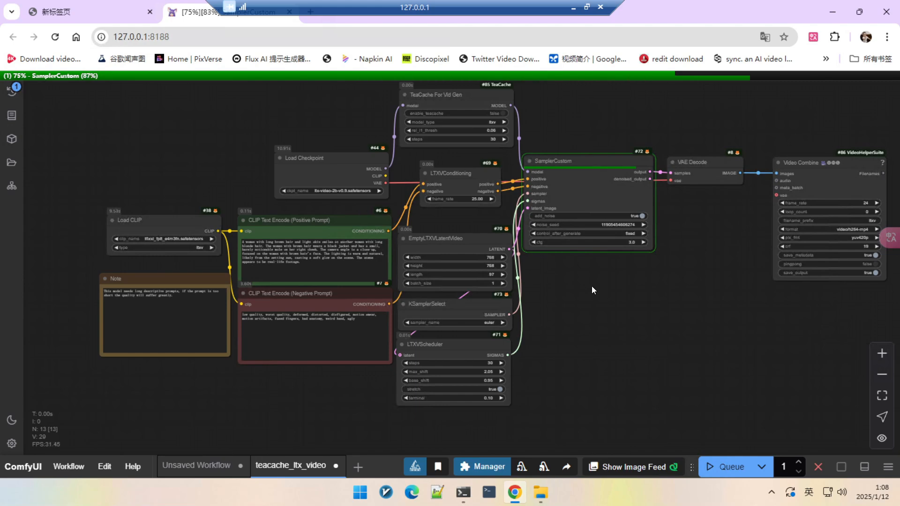
Examine the generated LTX video in the Video Combine node, and show the queue history to read its generation time
{"action": "scroll", "coordinate": [669, 316], "scroll_direction": "up", "scroll_amount": 4}
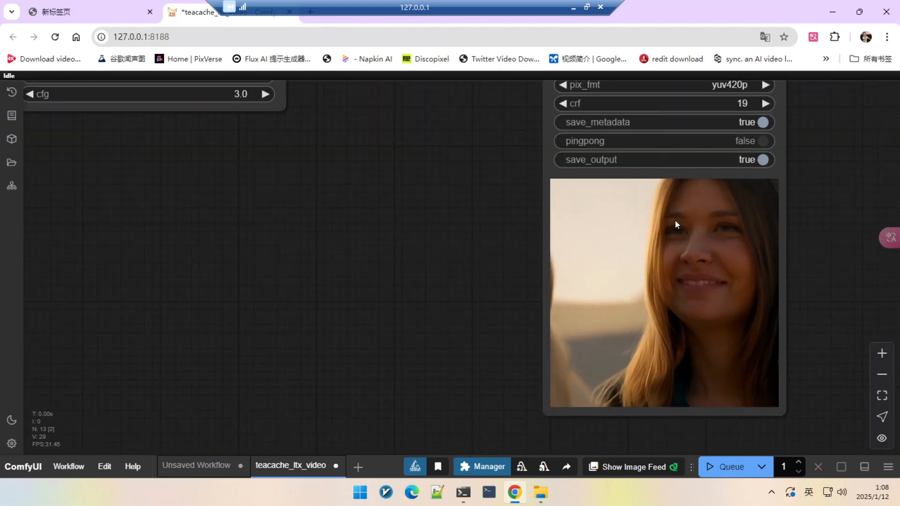
{"action": "scroll", "coordinate": [706, 260], "scroll_direction": "down", "scroll_amount": 1}
{"action": "key", "text": "."}
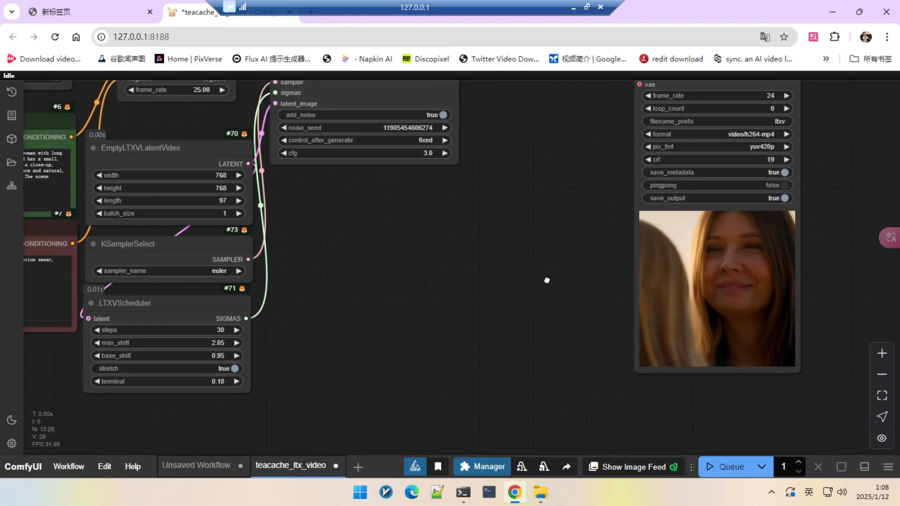
{"action": "left_click", "coordinate": [13, 92]}
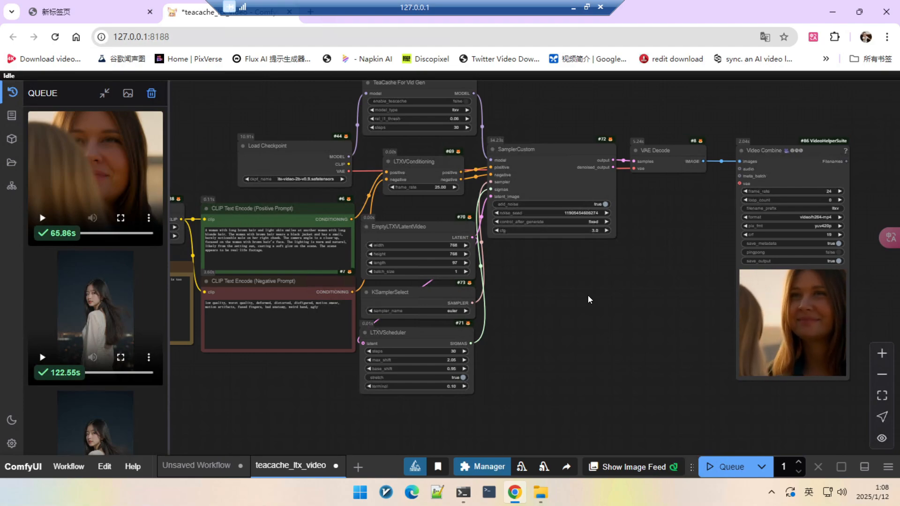
Set enable_teacache to true on the TeaCache For Vid Gen node
{"action": "left_click", "coordinate": [12, 92]}
{"action": "scroll", "coordinate": [449, 271], "scroll_direction": "up", "scroll_amount": 8}
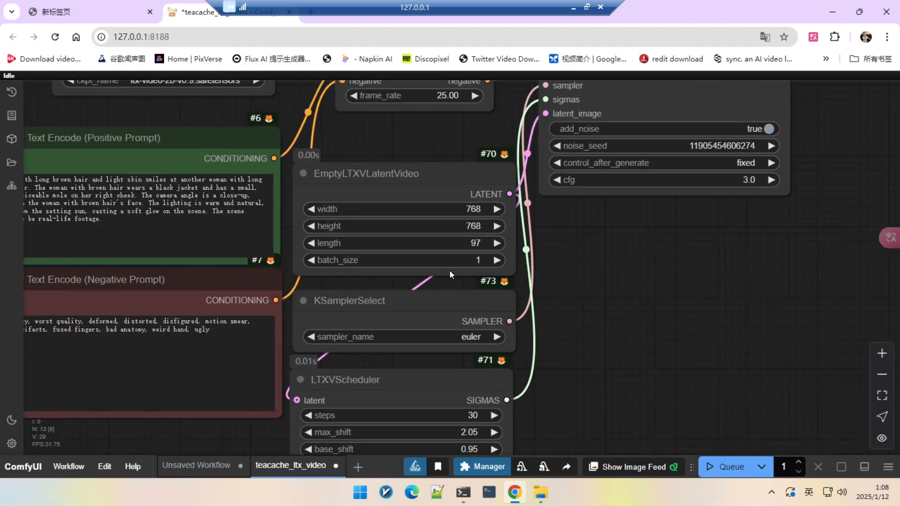
{"action": "scroll", "coordinate": [473, 238], "scroll_direction": "down", "scroll_amount": 8}
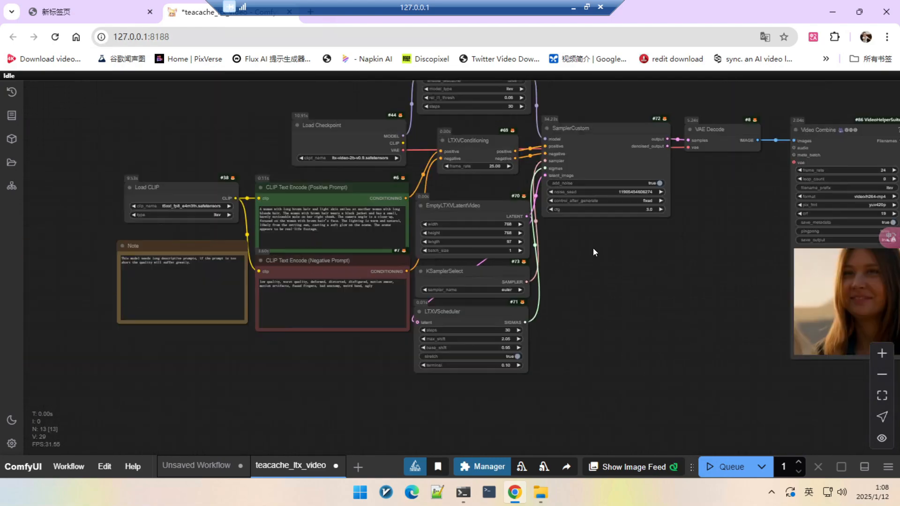
{"action": "scroll", "coordinate": [524, 277], "scroll_direction": "up", "scroll_amount": 2}
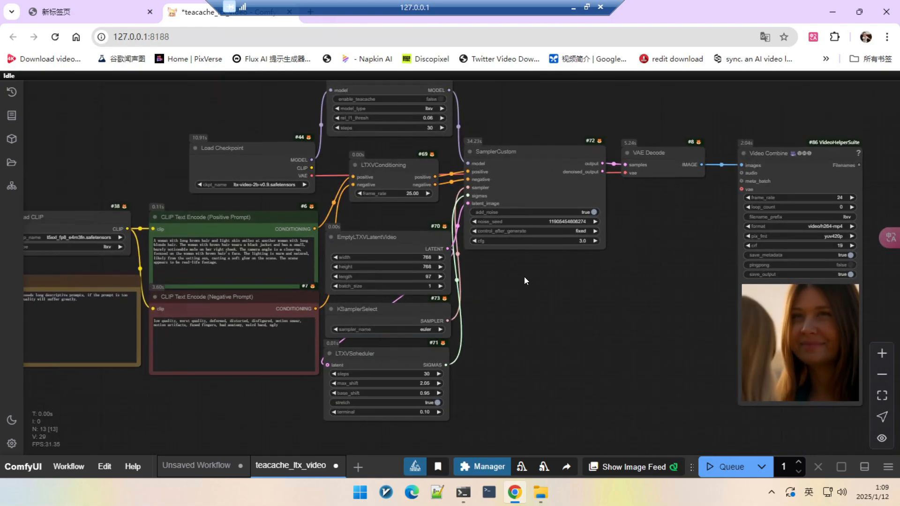
{"action": "scroll", "coordinate": [437, 130], "scroll_direction": "up", "scroll_amount": 1}
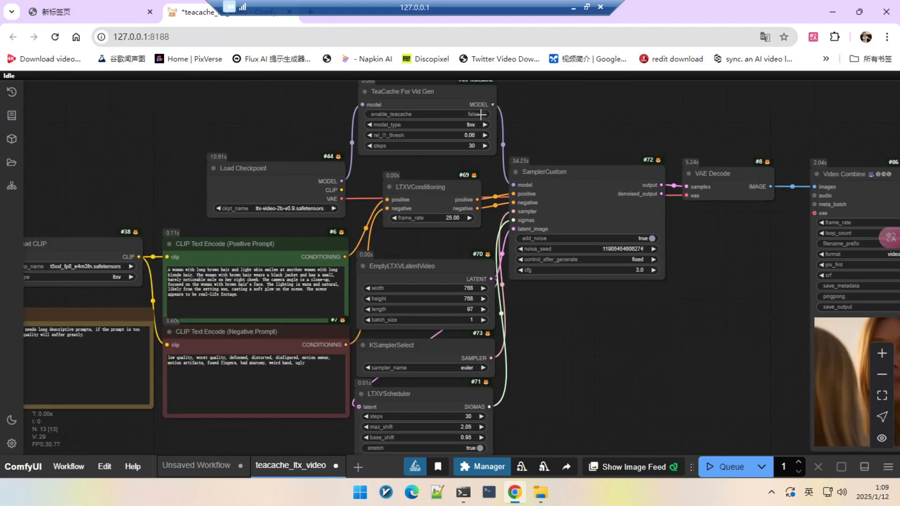
{"action": "scroll", "coordinate": [556, 314], "scroll_direction": "down", "scroll_amount": 3}
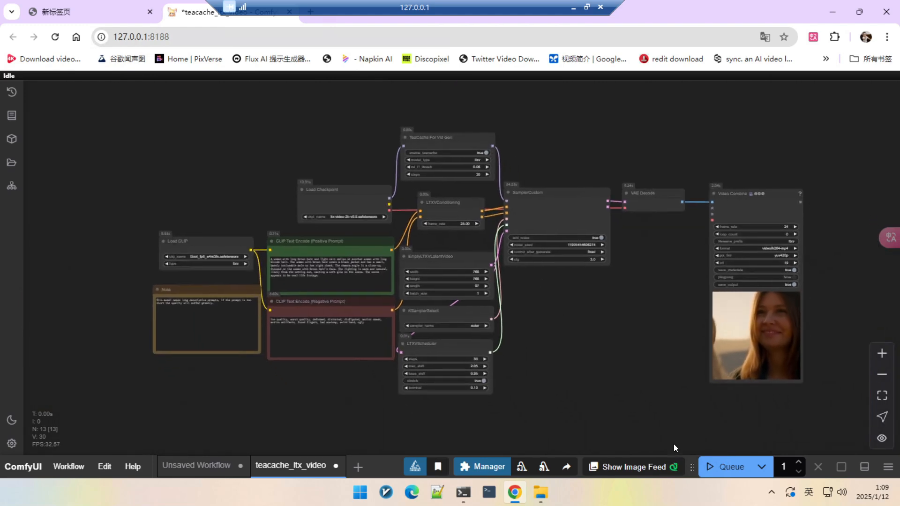
Place a disconnected copy of the Video Combine node beside the original to keep the earlier video, and queue the workflow
{"action": "left_click_drag", "start_coordinate": [666, 380], "coordinate": [539, 353]}
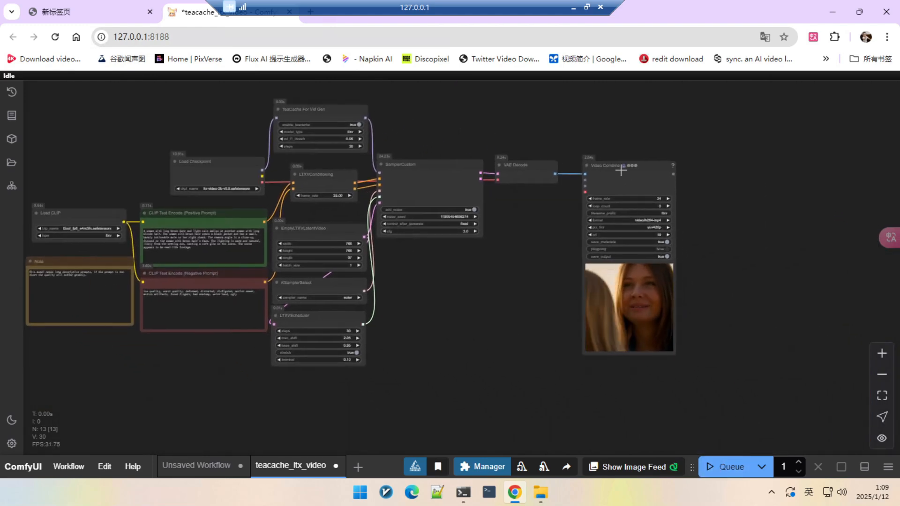
{"action": "left_click_drag", "start_coordinate": [609, 168], "coordinate": [716, 167]}
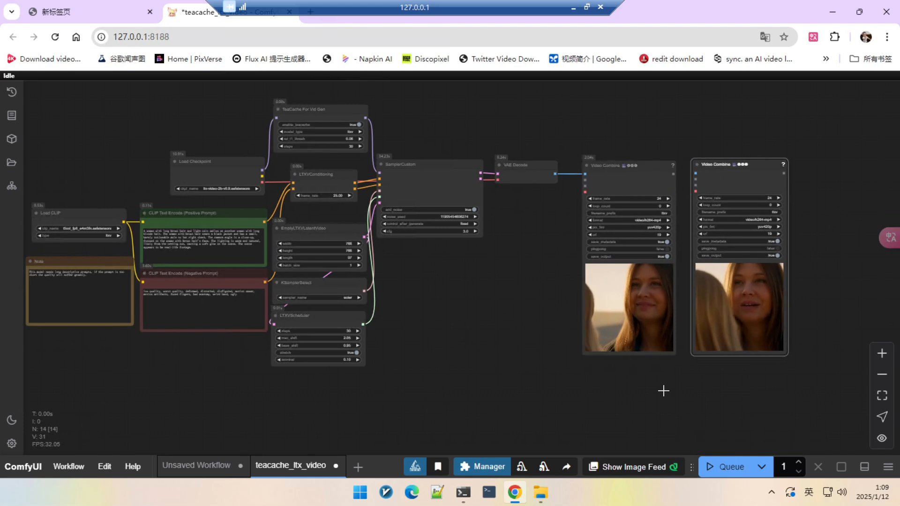
{"action": "left_click", "coordinate": [724, 466]}
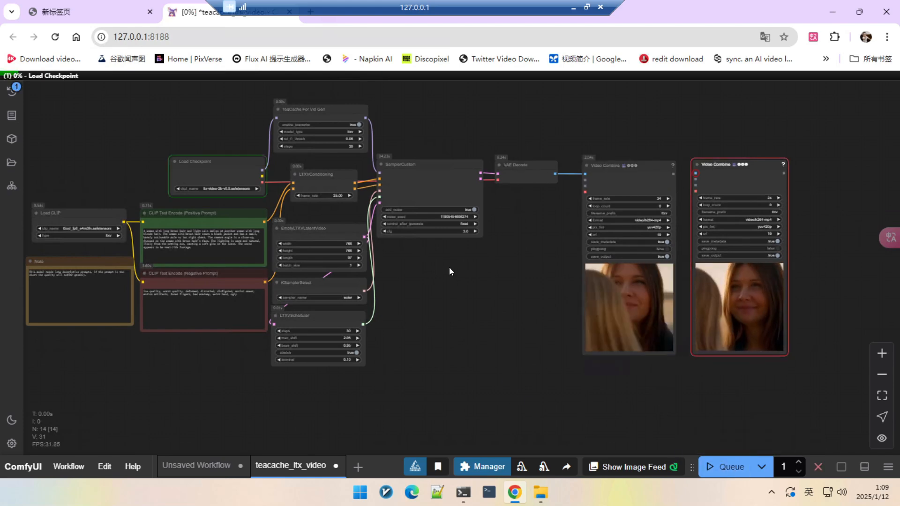
Check the queue history for the generation time of the LTX run with TeaCache enabled
{"action": "scroll", "coordinate": [454, 259], "scroll_direction": "left", "scroll_amount": 2}
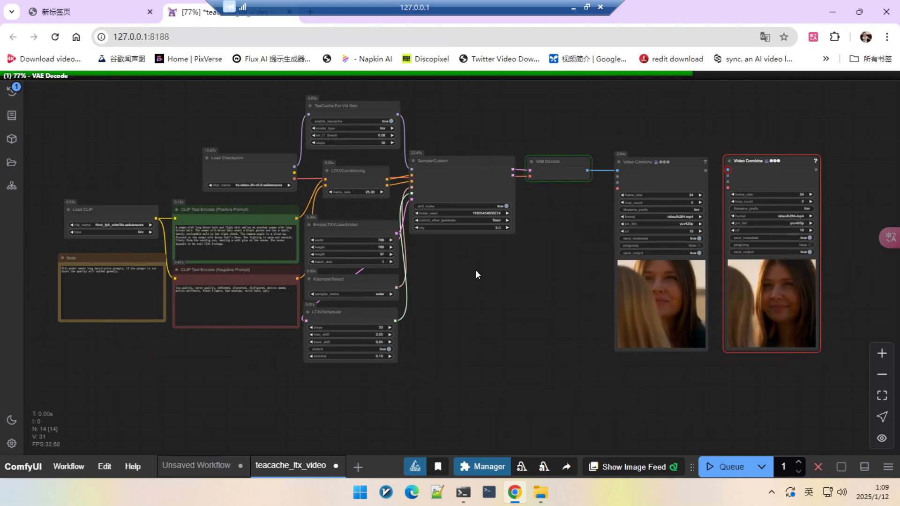
{"action": "scroll", "coordinate": [488, 277], "scroll_direction": "right", "scroll_amount": 1}
{"action": "left_click", "coordinate": [12, 92]}
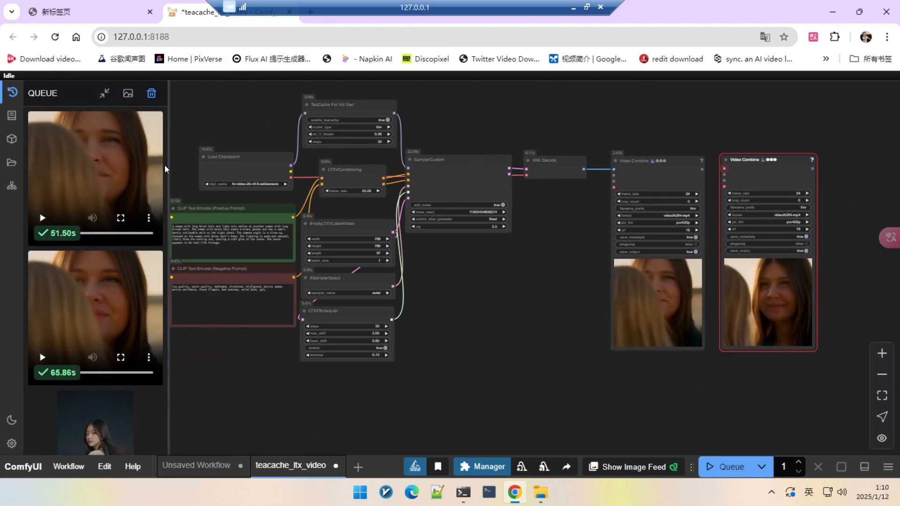
{"action": "key", "text": "q"}
Review the node settings of the LTX workflow, including the TeaCache For Vid Gen and EmptyLTXVLatentVideo nodes
{"action": "scroll", "coordinate": [507, 302], "scroll_direction": "up", "scroll_amount": 1}
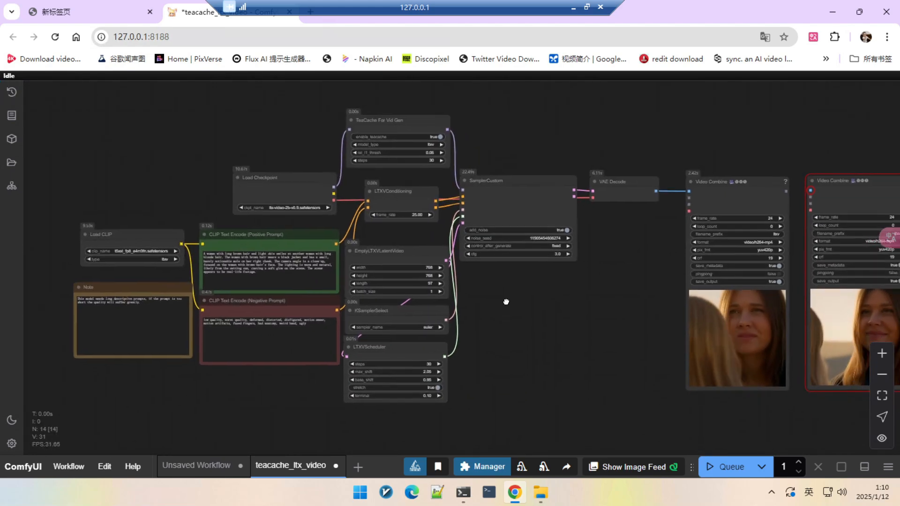
{"action": "scroll", "coordinate": [535, 305], "scroll_direction": "right", "scroll_amount": 5}
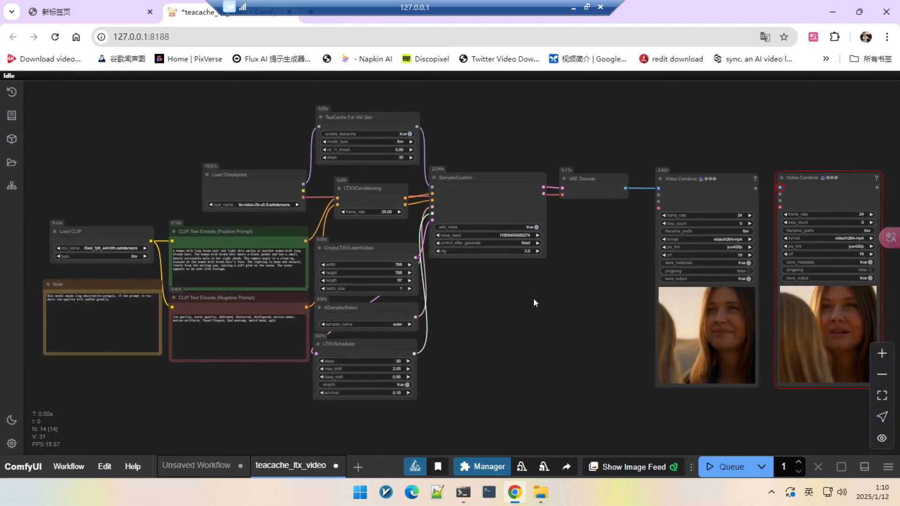
{"action": "scroll", "coordinate": [533, 296], "scroll_direction": "up", "scroll_amount": 2}
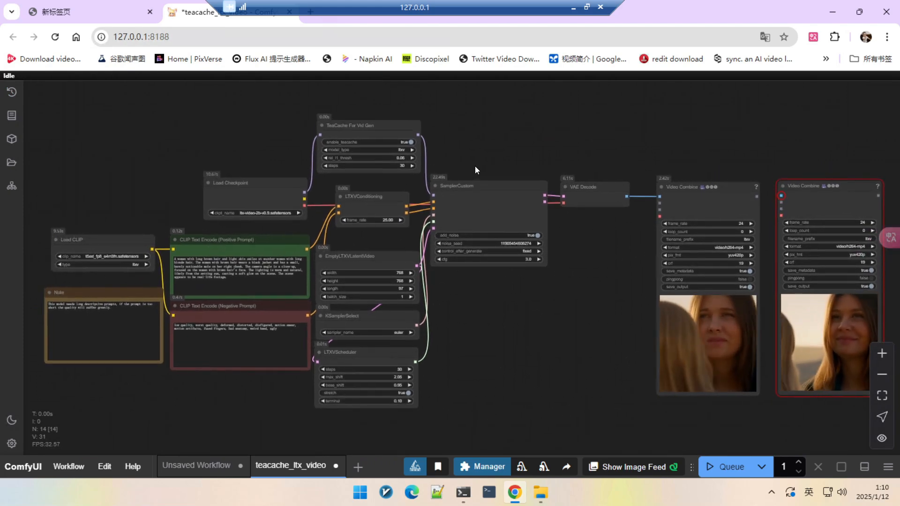
{"action": "scroll", "coordinate": [476, 167], "scroll_direction": "left", "scroll_amount": 5}
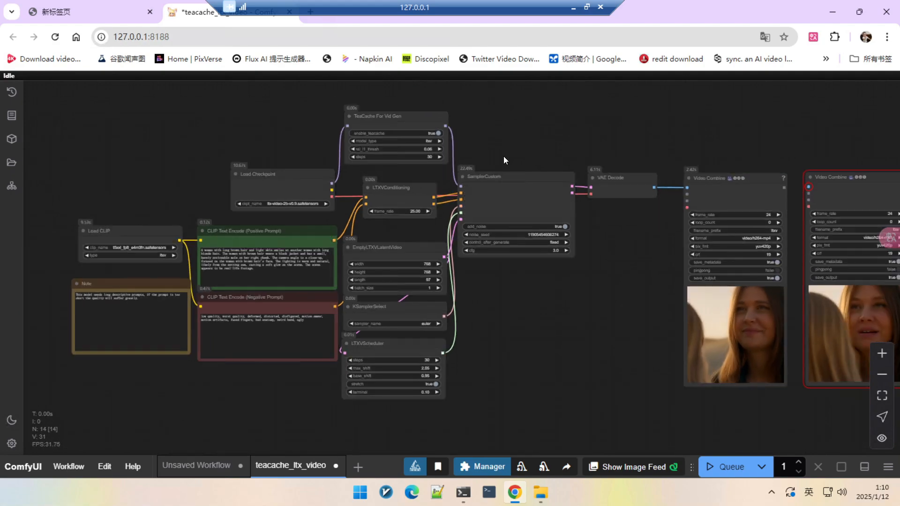
{"action": "scroll", "coordinate": [308, 159], "scroll_direction": "up", "scroll_amount": 3}
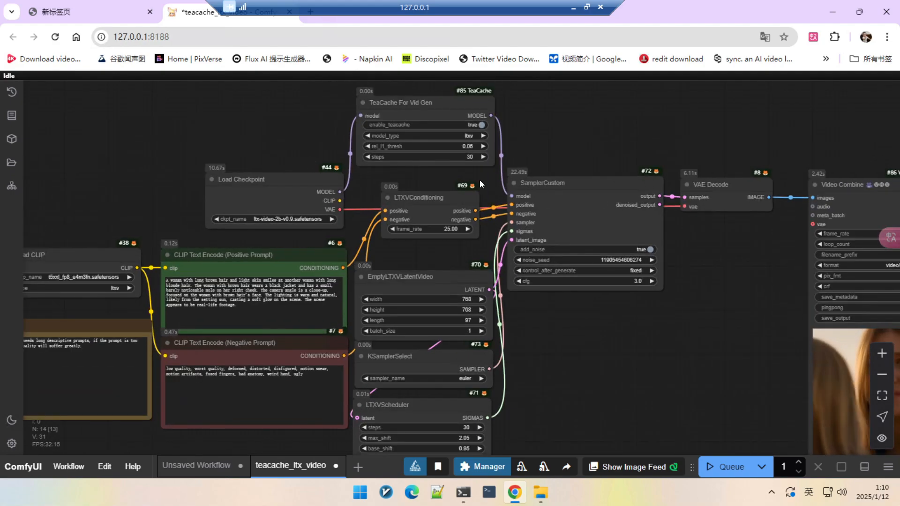
{"action": "scroll", "coordinate": [396, 176], "scroll_direction": "down", "scroll_amount": 3}
{"action": "scroll", "coordinate": [396, 293], "scroll_direction": "up", "scroll_amount": 2}
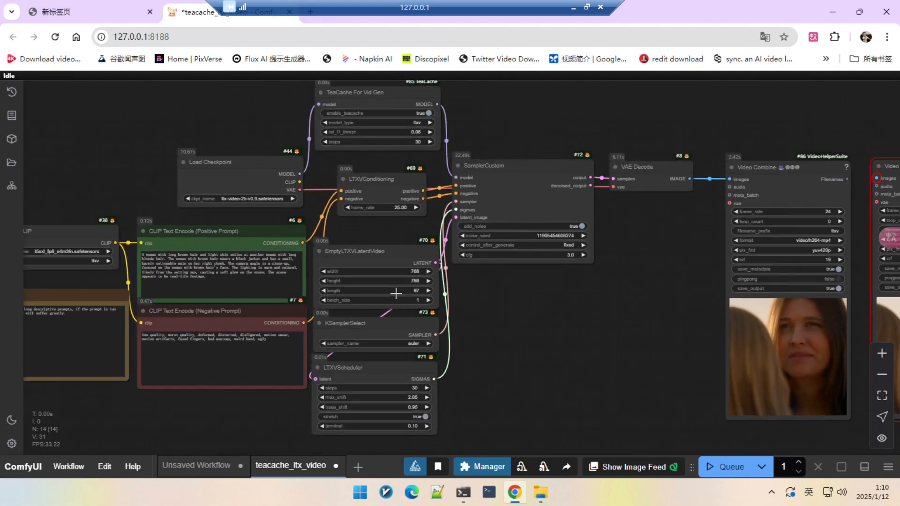
{"action": "scroll", "coordinate": [449, 289], "scroll_direction": "up", "scroll_amount": 1}
{"action": "scroll", "coordinate": [509, 290], "scroll_direction": "down", "scroll_amount": 3}
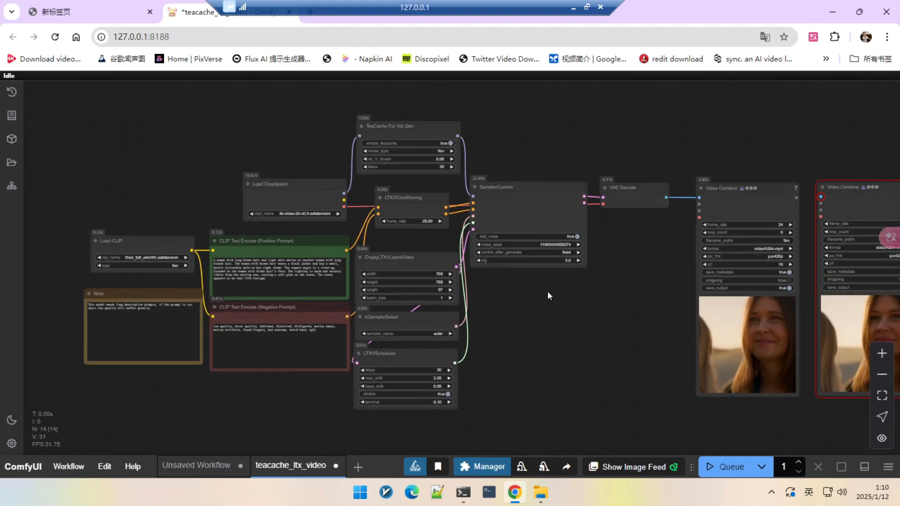
Compare the LTX videos made with and without TeaCache in the two Video Combine nodes
{"action": "left_click_drag", "start_coordinate": [547, 292], "coordinate": [305, 271]}
{"action": "scroll", "coordinate": [497, 311], "scroll_direction": "up", "scroll_amount": 4}
{"action": "scroll", "coordinate": [497, 310], "scroll_direction": "up", "scroll_amount": 3}
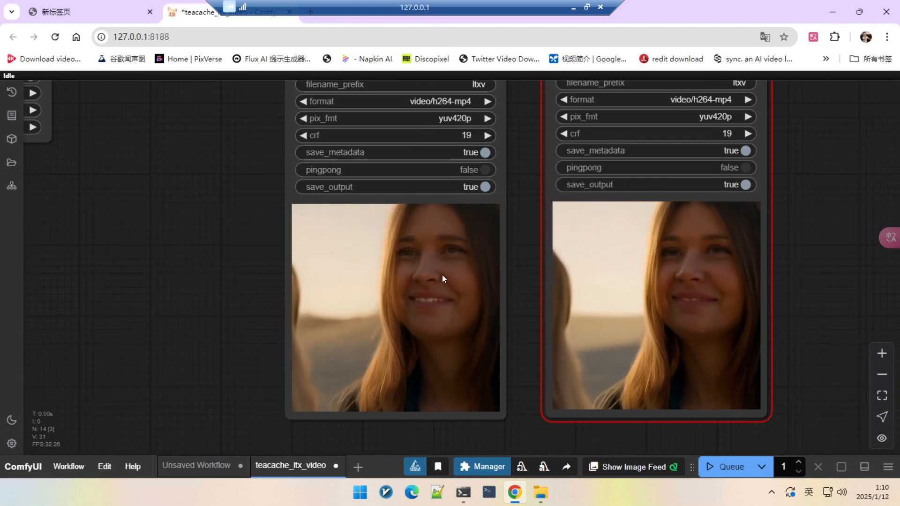
{"action": "scroll", "coordinate": [431, 255], "scroll_direction": "down", "scroll_amount": 4}
{"action": "scroll", "coordinate": [430, 255], "scroll_direction": "down", "scroll_amount": 1}
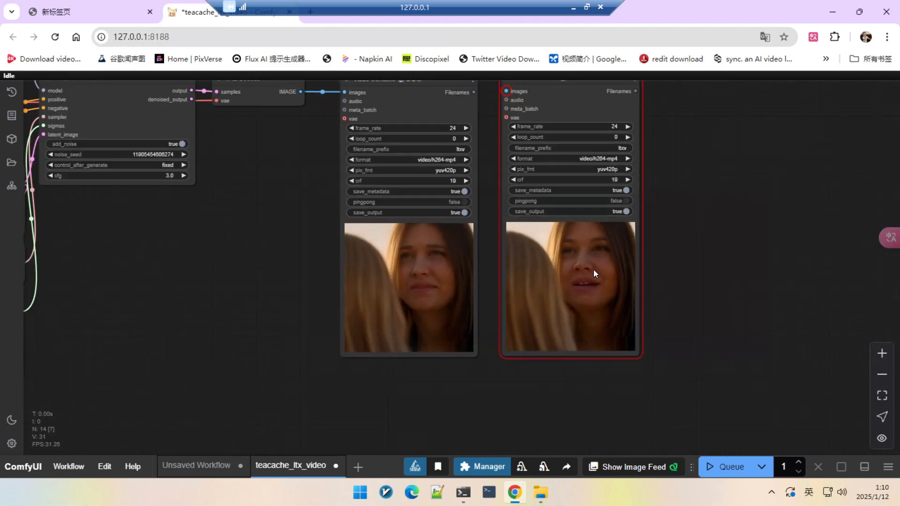
{"action": "scroll", "coordinate": [537, 266], "scroll_direction": "down", "scroll_amount": 2}
{"action": "left_click_drag", "start_coordinate": [328, 275], "coordinate": [506, 277]}
{"action": "scroll", "coordinate": [506, 275], "scroll_direction": "down", "scroll_amount": 2}
{"action": "scroll", "coordinate": [513, 288], "scroll_direction": "up", "scroll_amount": 2}
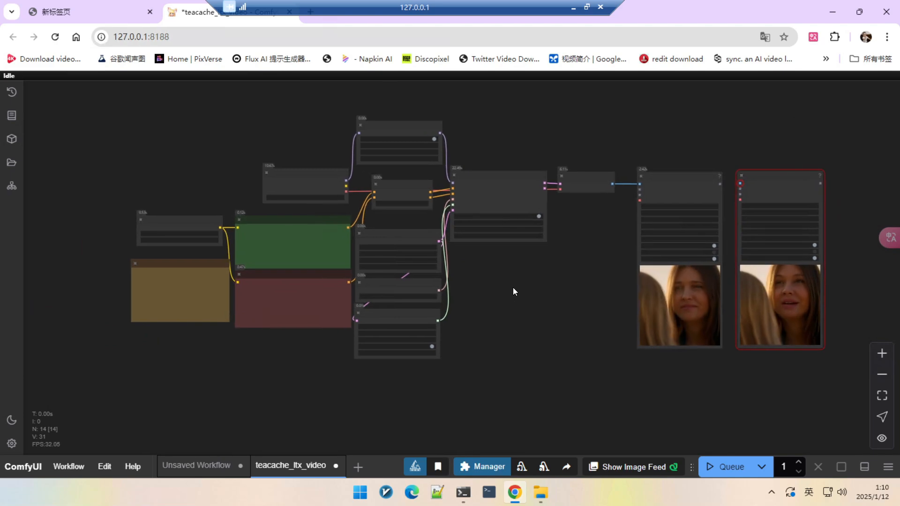
{"action": "scroll", "coordinate": [524, 260], "scroll_direction": "down", "scroll_amount": 1}
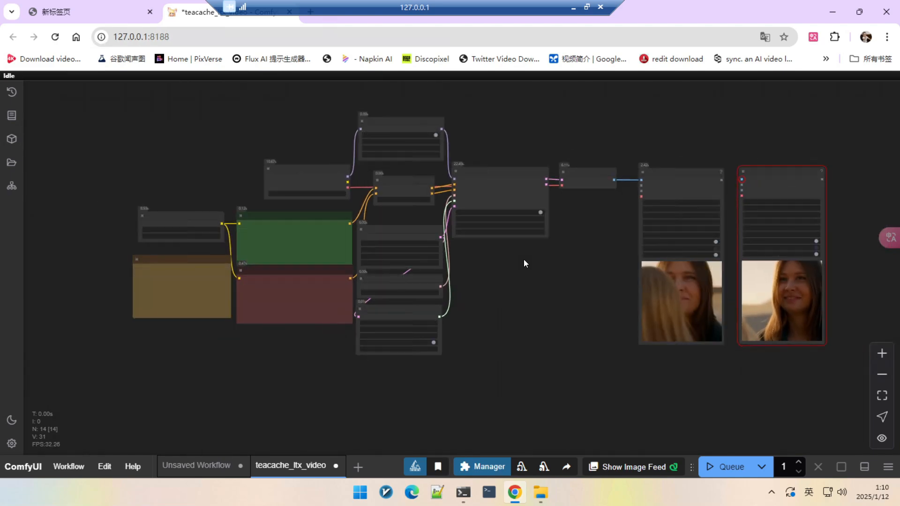
{"action": "left_click_drag", "start_coordinate": [543, 263], "coordinate": [521, 267]}
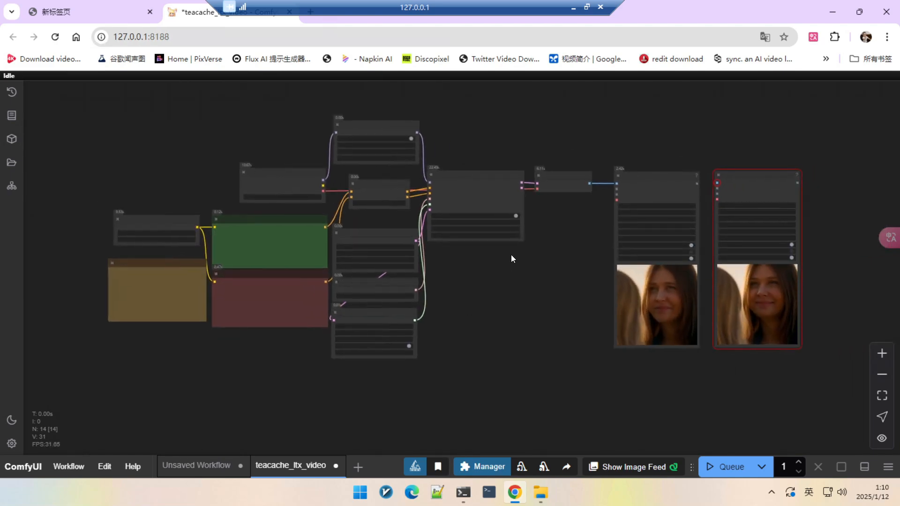
Load the teacache_flux.json example from the ComfyUI-TeaCache examples folder into the ComfyUI canvas
{"action": "left_click", "coordinate": [549, 467]}
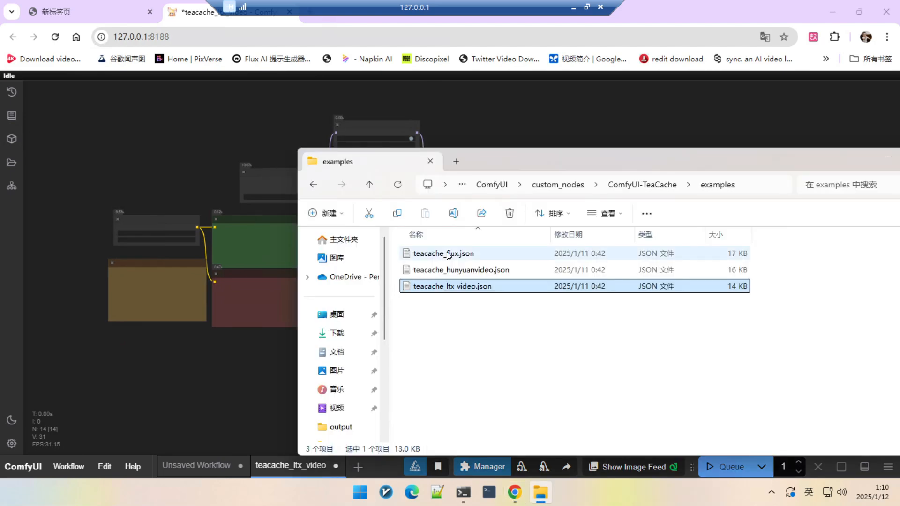
{"action": "left_click_drag", "start_coordinate": [447, 256], "coordinate": [229, 173]}
{"action": "left_click_drag", "start_coordinate": [375, 348], "coordinate": [441, 223]}
{"action": "scroll", "coordinate": [438, 226], "scroll_direction": "up", "scroll_amount": 3}
{"action": "left_click_drag", "start_coordinate": [491, 285], "coordinate": [503, 306]}
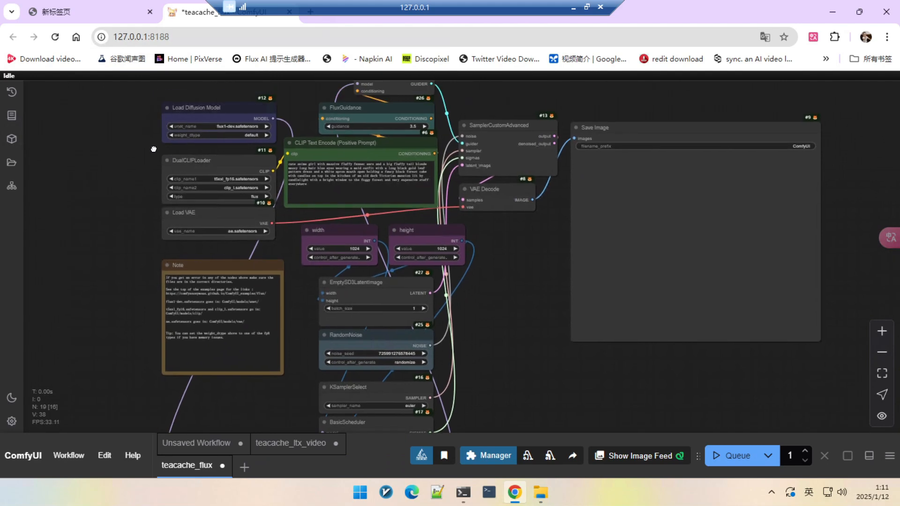
Examine the nodes of the loaded Flux example, including the model loaders and the TeaCache For Img Gen node
{"action": "scroll", "coordinate": [153, 149], "scroll_direction": "up", "scroll_amount": 3}
{"action": "scroll", "coordinate": [154, 145], "scroll_direction": "down", "scroll_amount": 8}
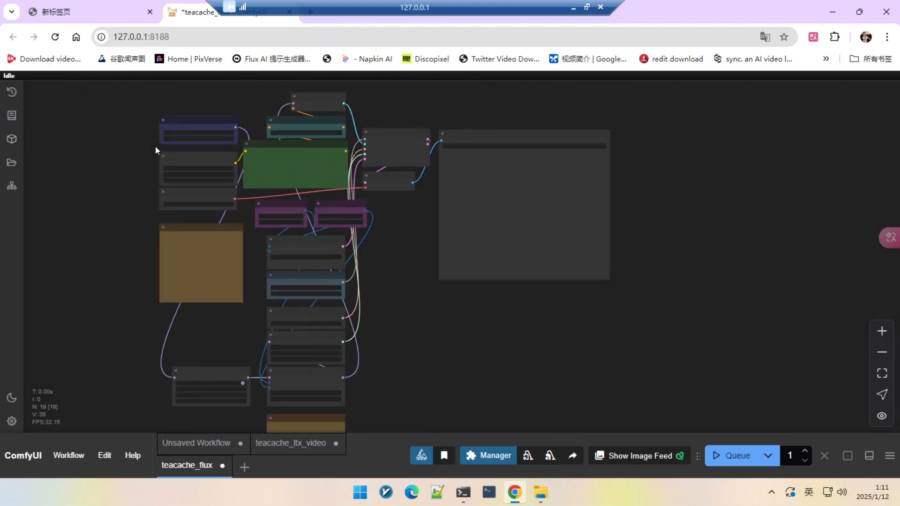
{"action": "scroll", "coordinate": [270, 168], "scroll_direction": "up", "scroll_amount": 8}
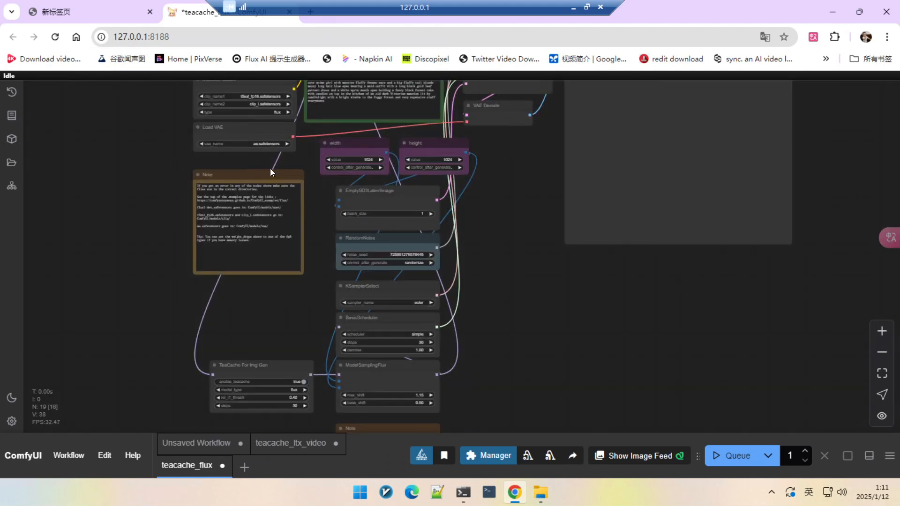
{"action": "scroll", "coordinate": [271, 165], "scroll_direction": "down", "scroll_amount": 10}
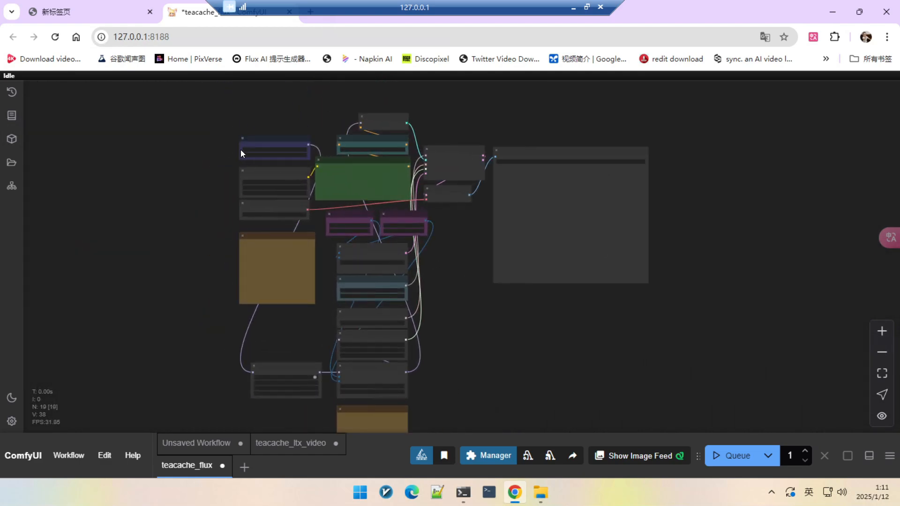
{"action": "scroll", "coordinate": [240, 149], "scroll_direction": "up", "scroll_amount": 5}
{"action": "scroll", "coordinate": [240, 147], "scroll_direction": "down", "scroll_amount": 4}
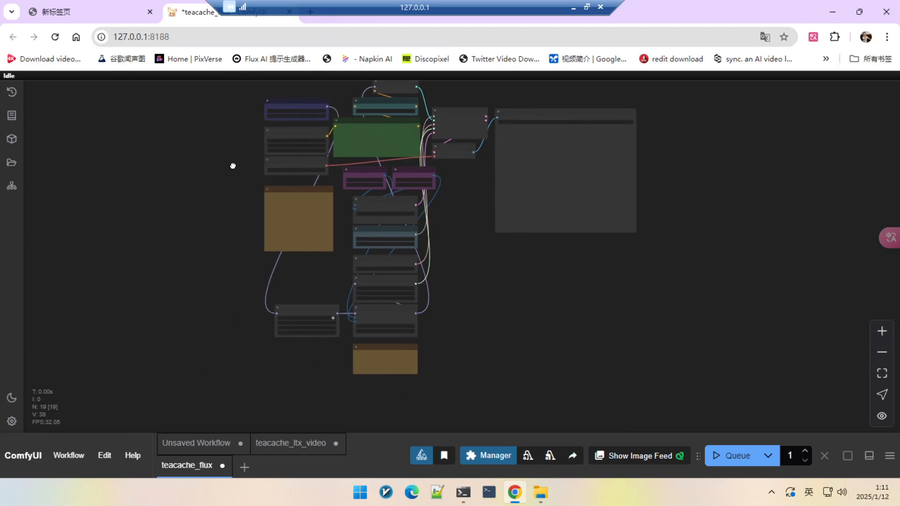
Delete all nodes of the teacache_flux workflow from the canvas
{"action": "left_click_drag", "start_coordinate": [230, 154], "coordinate": [240, 165]}
{"action": "left_click_drag", "start_coordinate": [207, 110], "coordinate": [700, 386]}
{"action": "key", "text": "Delete"}
Insert the saved node template flux基础工作流 into the empty canvas
{"action": "right_click", "coordinate": [294, 156]}
{"action": "left_click", "coordinate": [320, 334]}
{"action": "scroll", "coordinate": [454, 459], "scroll_direction": "down", "scroll_amount": 3}
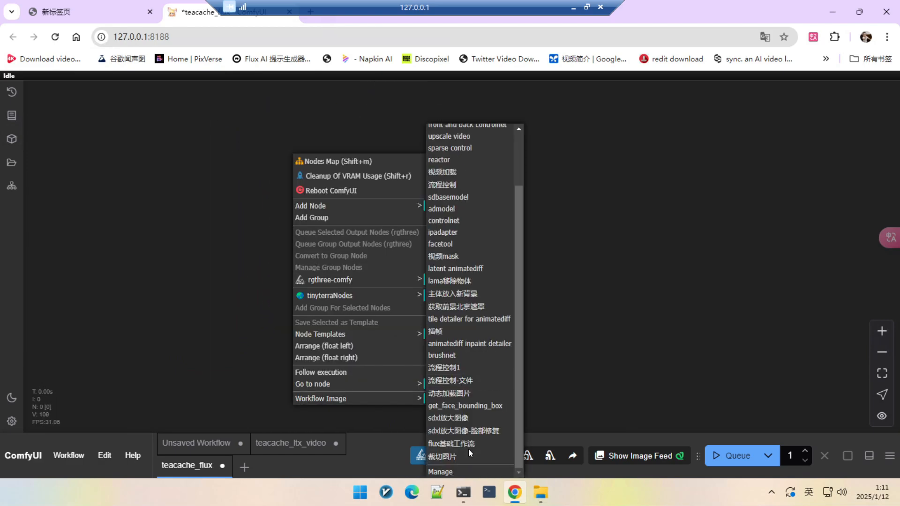
{"action": "left_click", "coordinate": [452, 444]}
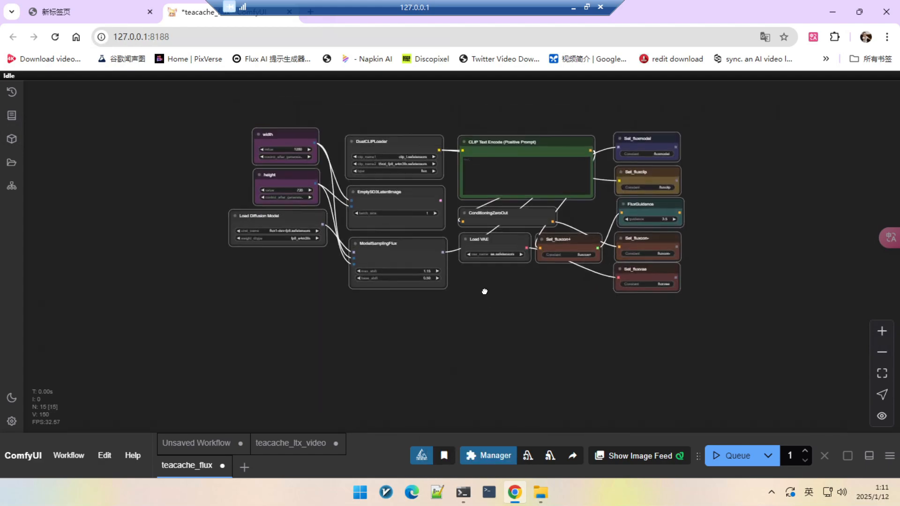
Add a KSampler node and place it beside the Set nodes of the Flux template
{"action": "scroll", "coordinate": [699, 192], "scroll_direction": "up", "scroll_amount": 3}
{"action": "double_click", "coordinate": [704, 191]}
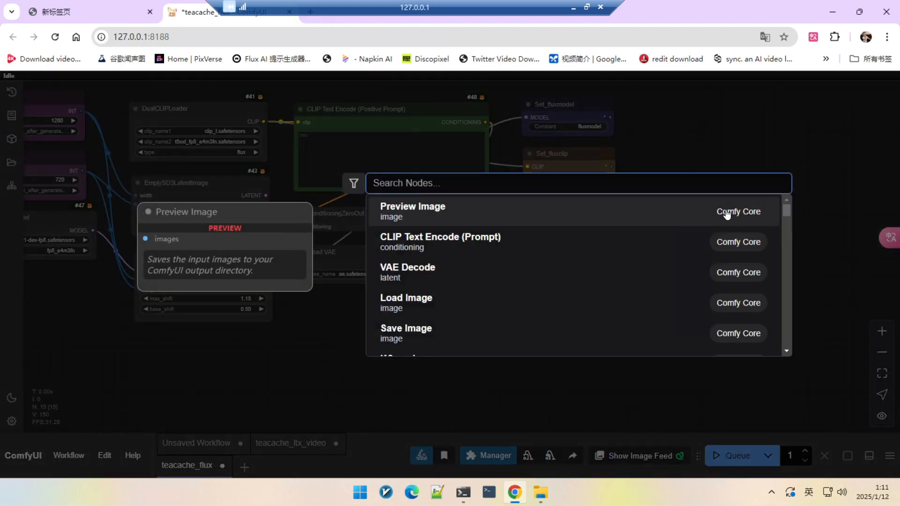
{"action": "type", "text": "ksam"}
{"action": "left_click", "coordinate": [727, 214]}
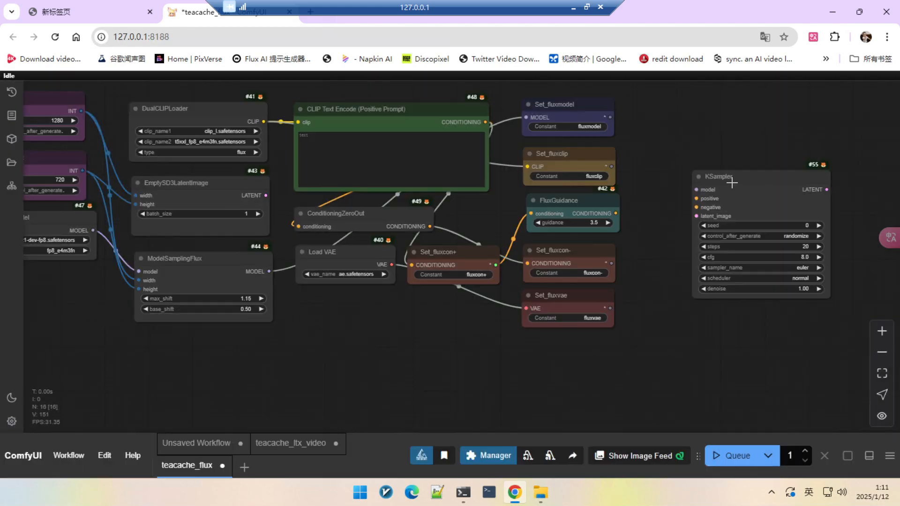
{"action": "left_click_drag", "start_coordinate": [732, 183], "coordinate": [715, 157]}
Connect the KSampler's model to Set_fluxmodel, positive to FluxGuidance, negative to Set_fluxcon- and latent_image to EmptySD3LatentImage
{"action": "left_click_drag", "start_coordinate": [610, 117], "coordinate": [680, 163]}
{"action": "left_click_drag", "start_coordinate": [680, 172], "coordinate": [616, 214]}
{"action": "left_click_drag", "start_coordinate": [680, 181], "coordinate": [611, 263]}
{"action": "left_click_drag", "start_coordinate": [680, 190], "coordinate": [266, 196]}
{"action": "scroll", "coordinate": [624, 277], "scroll_direction": "down", "scroll_amount": 1}
{"action": "left_click_drag", "start_coordinate": [625, 277], "coordinate": [500, 280]}
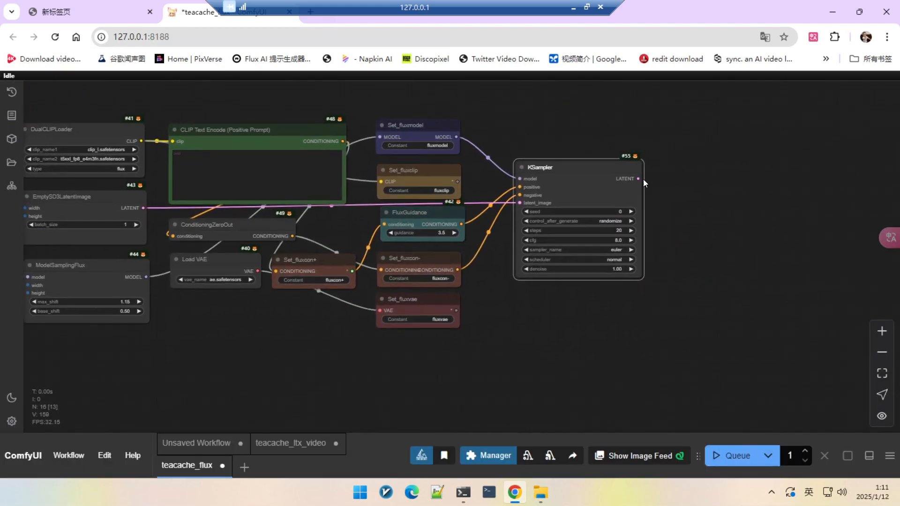
Add a VAE Decode node from the KSampler's LATENT output and connect its vae input to Set_fluxvae
{"action": "left_click_drag", "start_coordinate": [641, 178], "coordinate": [675, 162]}
{"action": "left_click", "coordinate": [696, 240]}
{"action": "left_click_drag", "start_coordinate": [456, 311], "coordinate": [670, 187]}
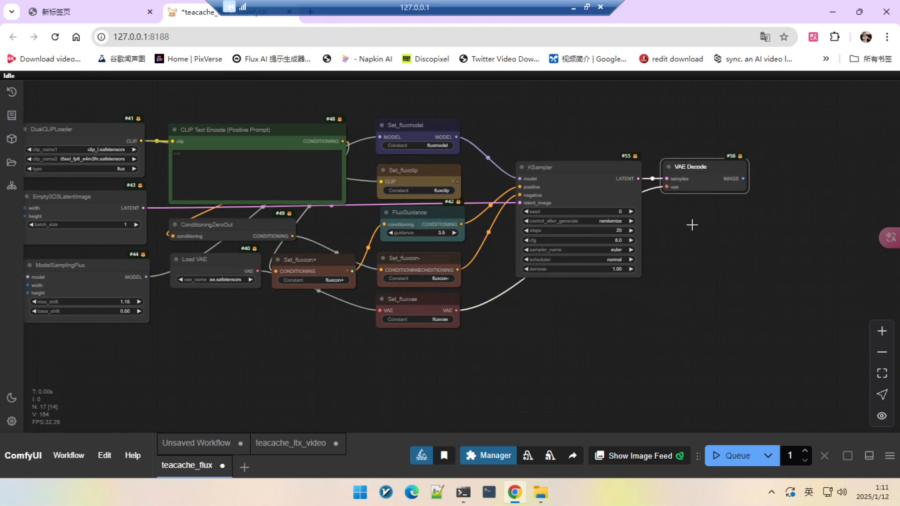
Add an image output node connected to the VAE Decode node's IMAGE output
{"action": "left_click_drag", "start_coordinate": [691, 223], "coordinate": [576, 223]}
{"action": "scroll", "coordinate": [636, 179], "scroll_direction": "up", "scroll_amount": 3}
{"action": "left_click_drag", "start_coordinate": [635, 179], "coordinate": [670, 161]}
{"action": "left_click", "coordinate": [697, 263]}
{"action": "scroll", "coordinate": [598, 246], "scroll_direction": "up", "scroll_amount": 4}
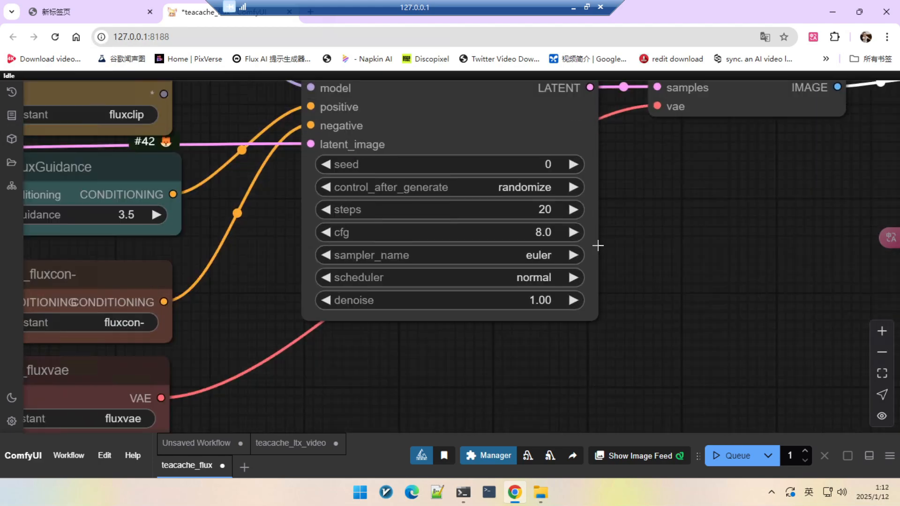
Set the KSampler's steps to 25, cfg to 1.0 and scheduler to simple
{"action": "left_click", "coordinate": [545, 209]}
{"action": "type", "text": "25"}
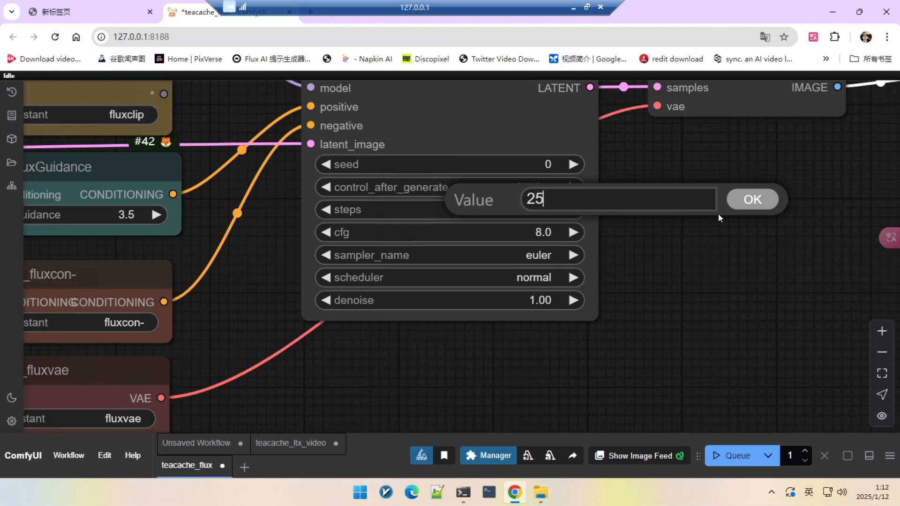
{"action": "key", "text": "Return"}
{"action": "left_click", "coordinate": [542, 232]}
{"action": "type", "text": "1"}
{"action": "key", "text": "Return"}
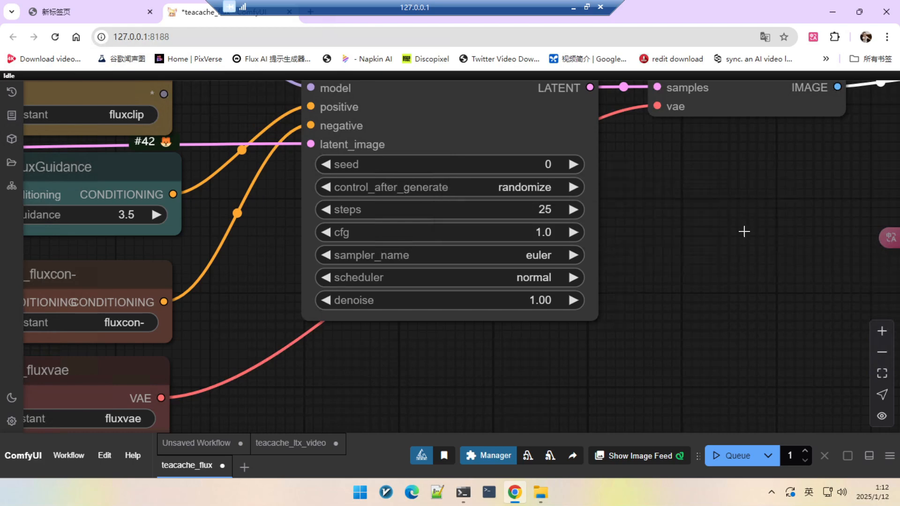
{"action": "left_click", "coordinate": [529, 277]}
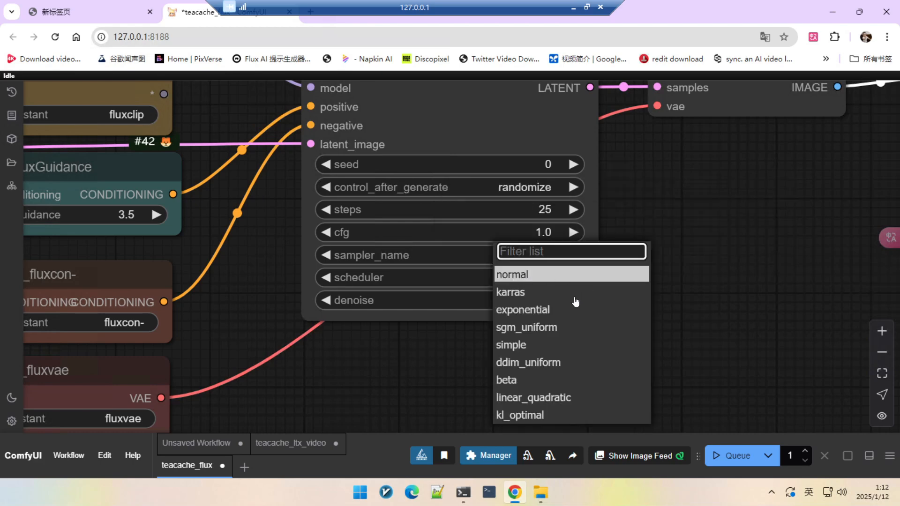
{"action": "left_click", "coordinate": [515, 345]}
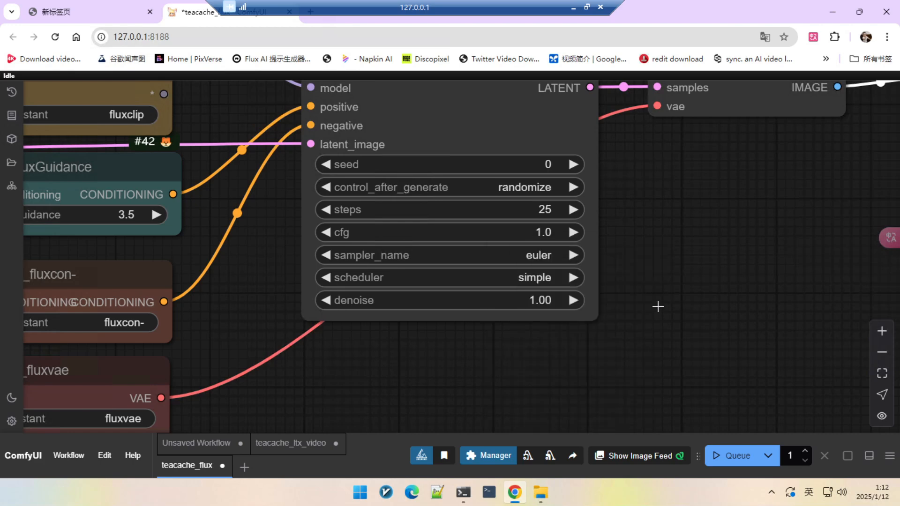
Set the KSampler's control_after_generate option to fixed
{"action": "scroll", "coordinate": [600, 337], "scroll_direction": "down", "scroll_amount": 4}
{"action": "left_click_drag", "start_coordinate": [533, 341], "coordinate": [619, 342]}
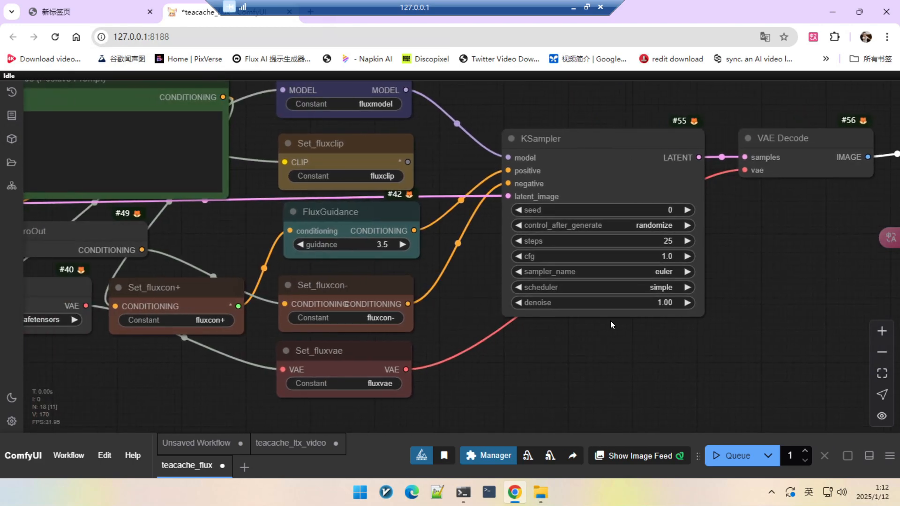
{"action": "scroll", "coordinate": [661, 248], "scroll_direction": "down", "scroll_amount": 4}
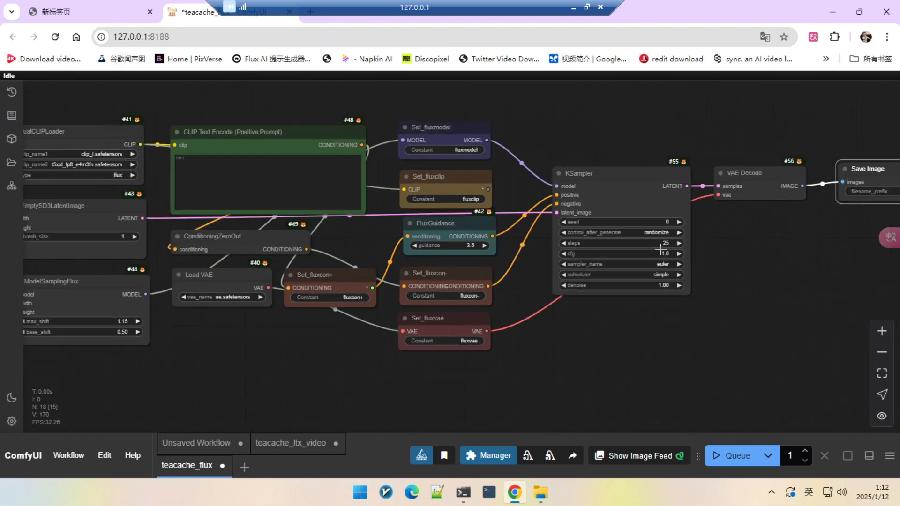
{"action": "left_click", "coordinate": [657, 233]}
{"action": "left_click", "coordinate": [661, 231]}
{"action": "scroll", "coordinate": [728, 272], "scroll_direction": "up", "scroll_amount": 3}
{"action": "scroll", "coordinate": [601, 246], "scroll_direction": "down", "scroll_amount": 3}
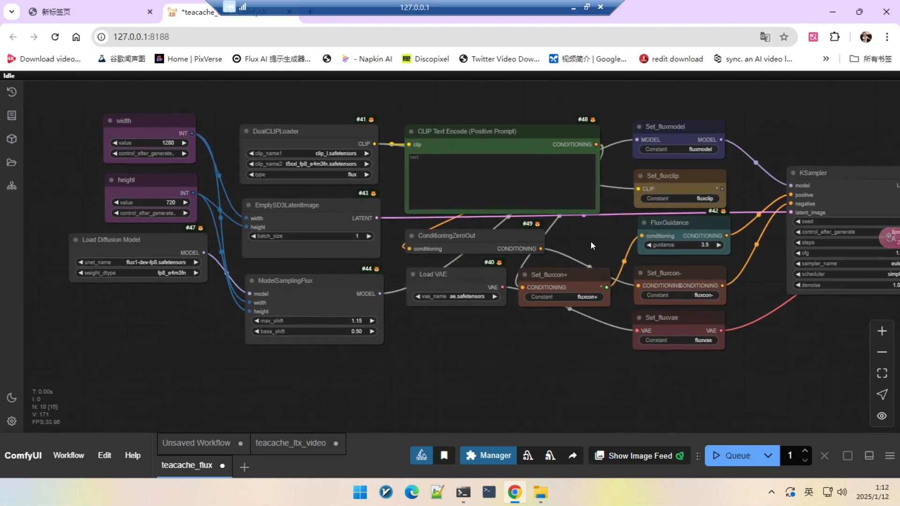
Replace the placeholder positive prompt with the description from Google AI Studio of a woman in a deep navy blue cheongsam
{"action": "key", "text": "BackSpace"}
{"action": "key", "text": "BackSpace"}
{"action": "key", "text": "BackSpace"}
{"action": "key", "text": "BackSpace"}
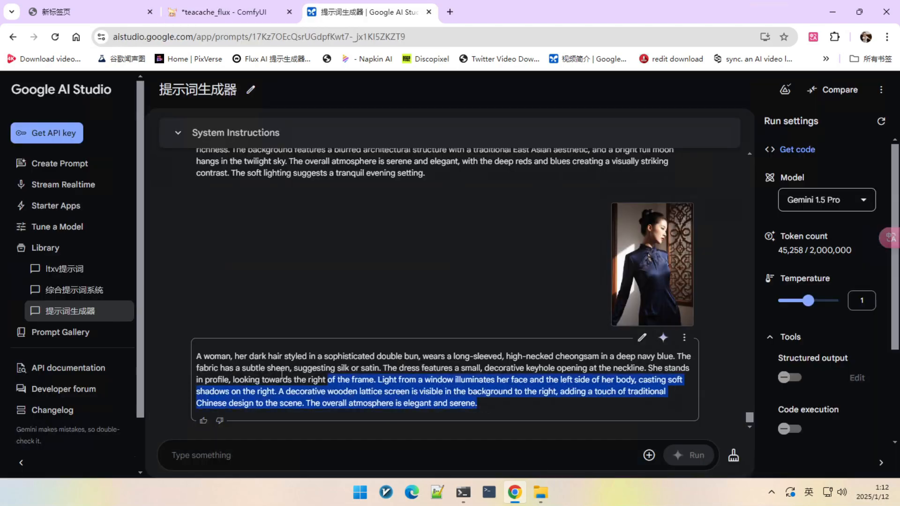
{"action": "left_click_drag", "start_coordinate": [201, 364], "coordinate": [145, 350]}
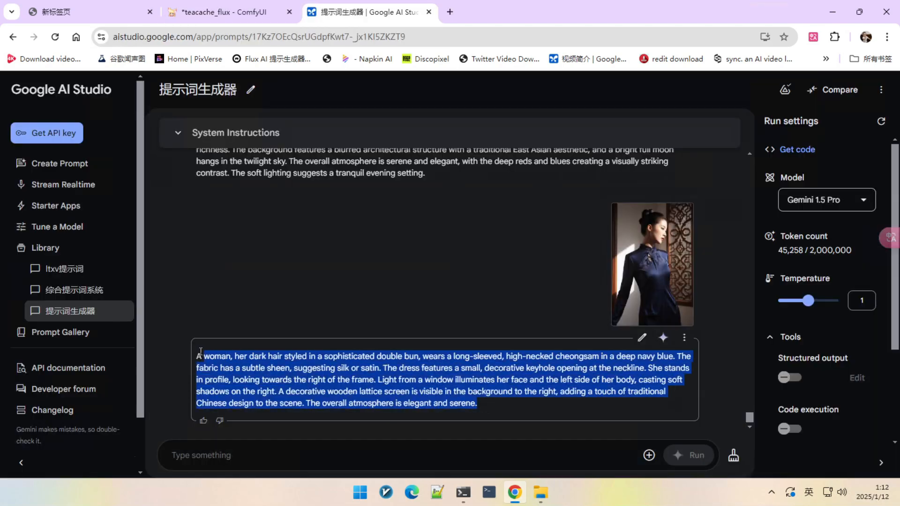
{"action": "type", "text": "A woman, her dark hair styled in a sophisticated double bun, wears a long-sleeved, high-necked cheongsam in a deep navy blue. The fabric has a subtle sheen, suggesting silk or satin. The dress features a small, decorative keyhole opening at the neckline. She stands in profile, looking towards the right of the frame. Light from a window illuminates her face and the left side of her body, casting soft shadows on the right. A decorative wooden lattice screen is visible in the background to the right, adding a touch of traditional Chinese design to the scene. The overall atmosphere is elegant and serene."}
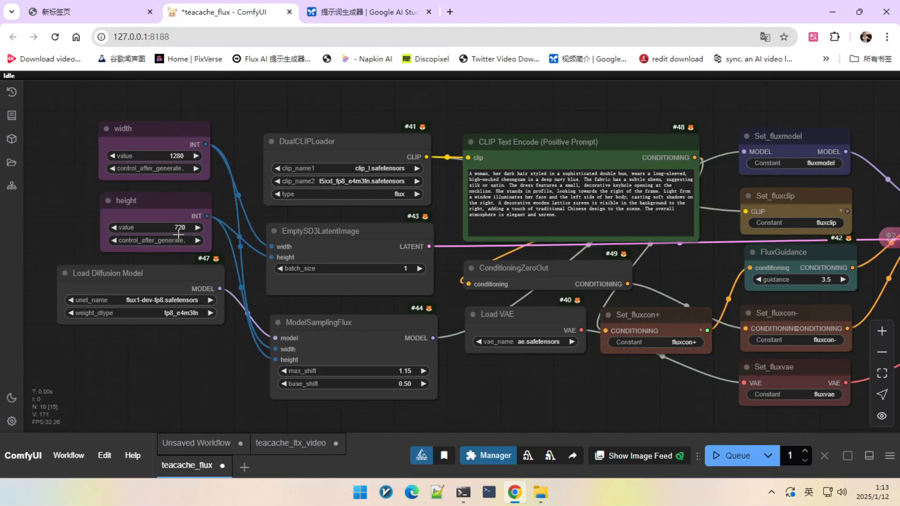
Run the Flux workflow without TeaCache and inspect the generated image in the Save Image node
{"action": "scroll", "coordinate": [178, 233], "scroll_direction": "down", "scroll_amount": 2}
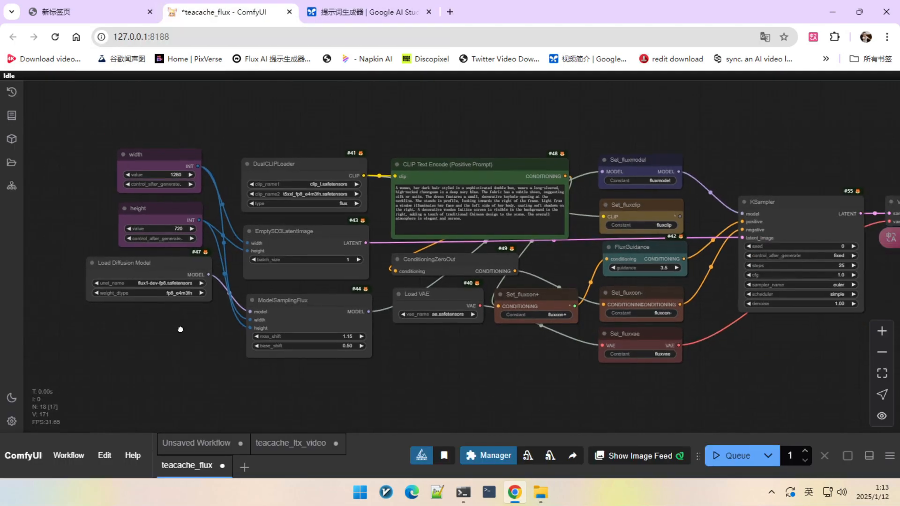
{"action": "scroll", "coordinate": [203, 341], "scroll_direction": "down", "scroll_amount": 1}
{"action": "left_click_drag", "start_coordinate": [402, 347], "coordinate": [355, 349]}
{"action": "scroll", "coordinate": [354, 349], "scroll_direction": "down", "scroll_amount": 2}
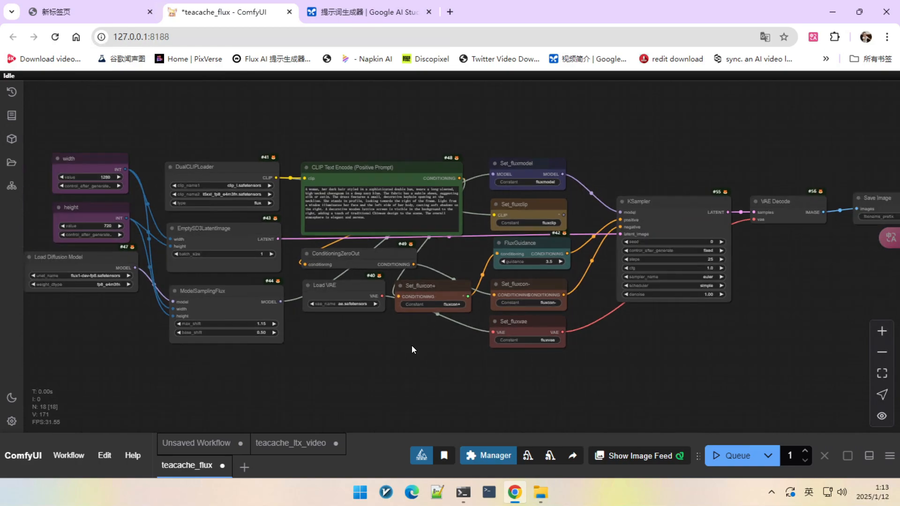
{"action": "left_click", "coordinate": [729, 455]}
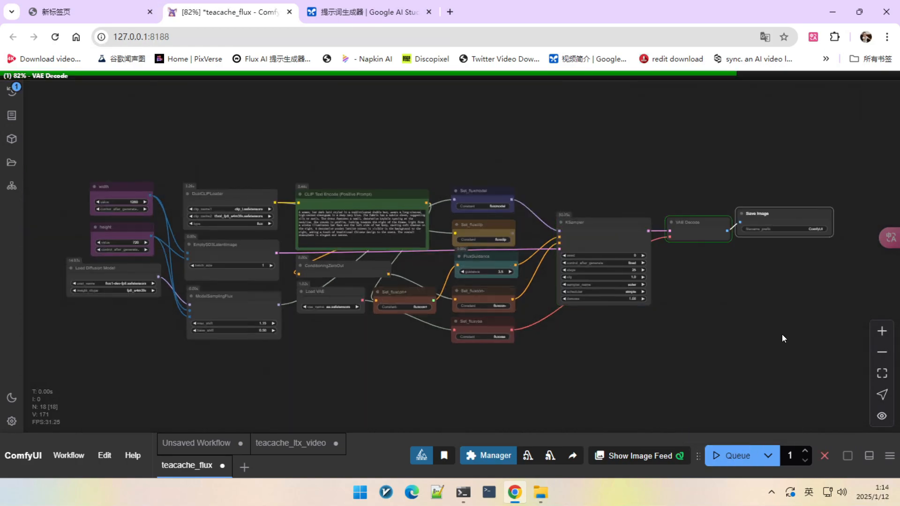
{"action": "scroll", "coordinate": [602, 229], "scroll_direction": "up", "scroll_amount": 6}
{"action": "scroll", "coordinate": [725, 259], "scroll_direction": "up", "scroll_amount": 3}
{"action": "scroll", "coordinate": [732, 257], "scroll_direction": "down", "scroll_amount": 6}
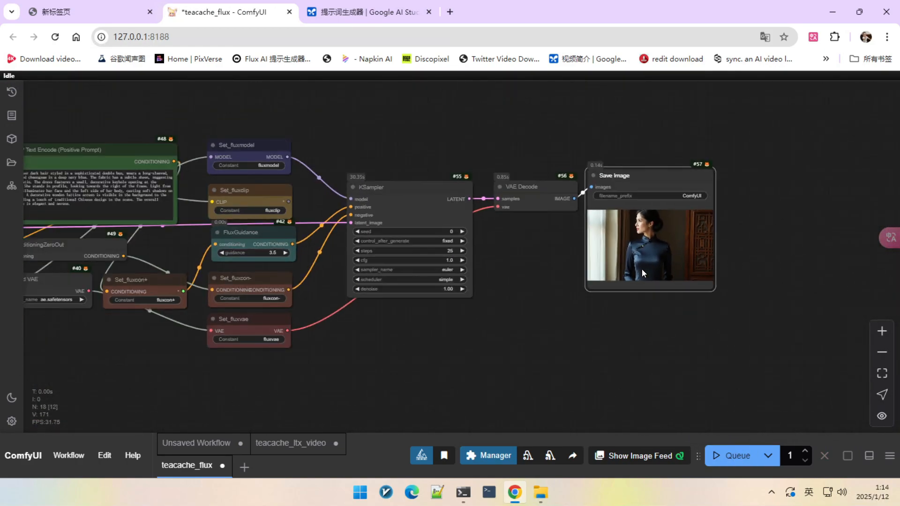
Switch the image to portrait format by setting width to 720 and height to 1280
{"action": "scroll", "coordinate": [721, 292], "scroll_direction": "up", "scroll_amount": 2}
{"action": "scroll", "coordinate": [707, 279], "scroll_direction": "left", "scroll_amount": 5}
{"action": "scroll", "coordinate": [290, 139], "scroll_direction": "left", "scroll_amount": 5}
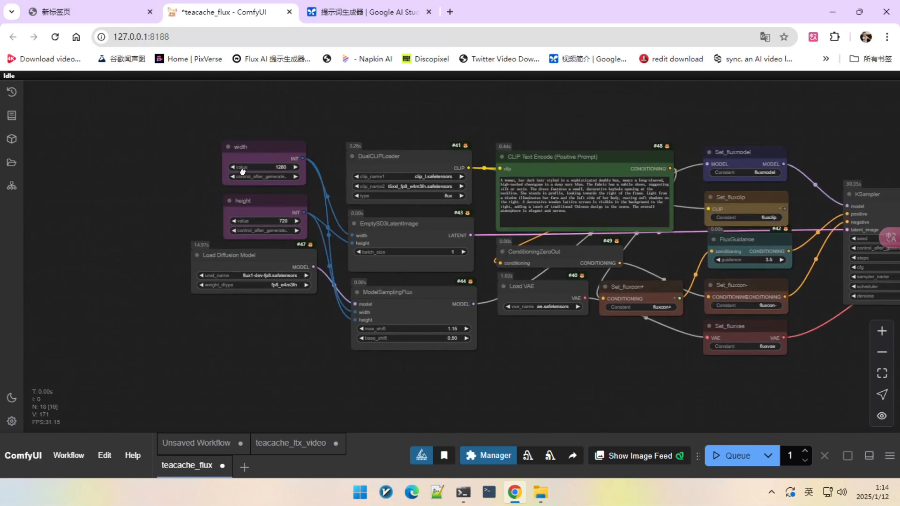
{"action": "scroll", "coordinate": [253, 150], "scroll_direction": "up", "scroll_amount": 4}
{"action": "left_click", "coordinate": [281, 164]}
{"action": "type", "text": "7"}
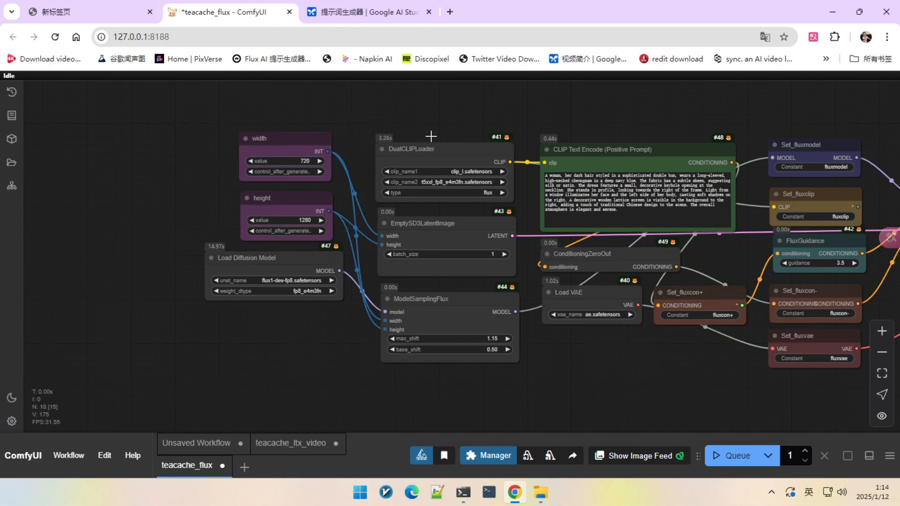
Insert a LoraLoaderModelOnly node between Load Diffusion Model and ModelSamplingFlux, using the Flux_小红书真实风格 LoRA with strength_model 0.80
{"action": "left_click_drag", "start_coordinate": [467, 112], "coordinate": [359, 123]}
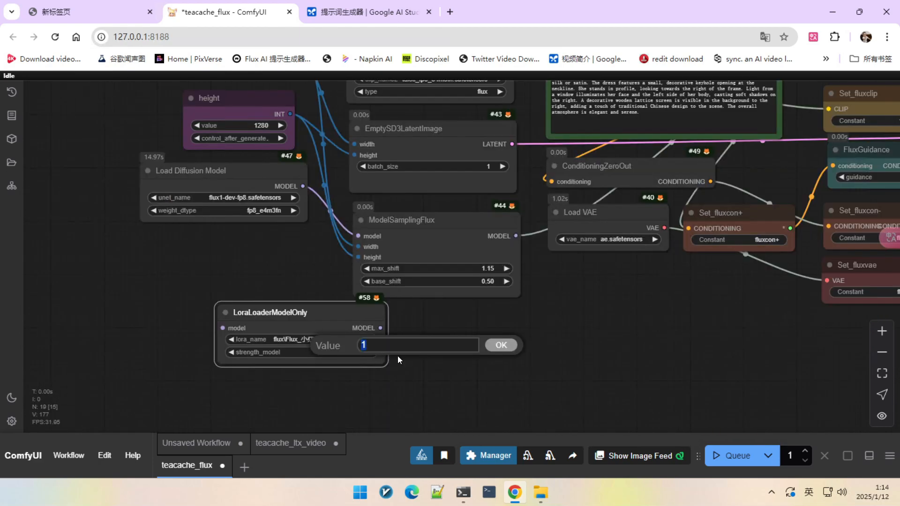
{"action": "type", "text": "0"}
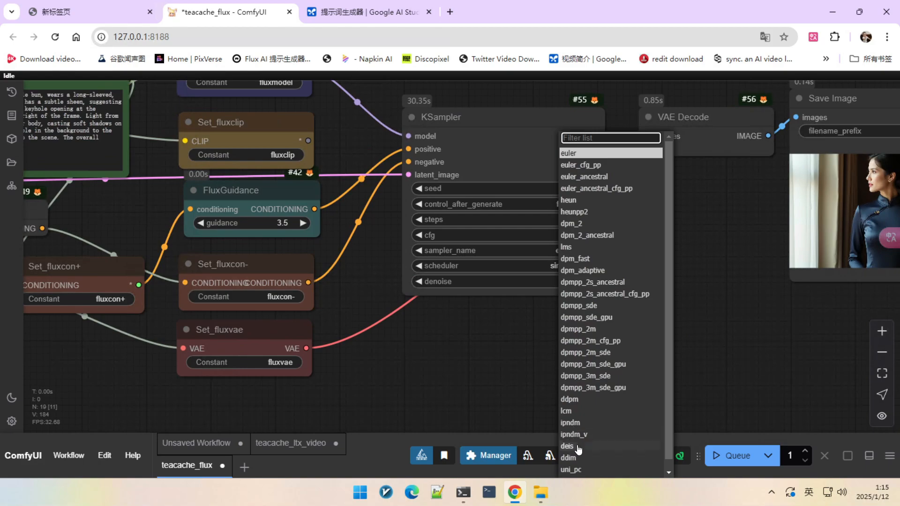
Set the KSampler's sampler_name to deis and scheduler to beta, and rerun the Flux workflow
{"action": "left_click", "coordinate": [572, 445]}
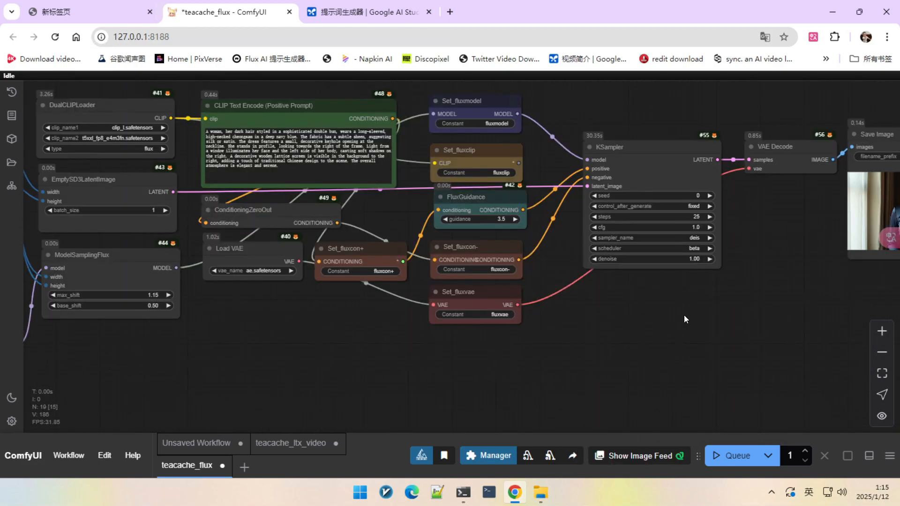
{"action": "left_click_drag", "start_coordinate": [621, 353], "coordinate": [666, 334]}
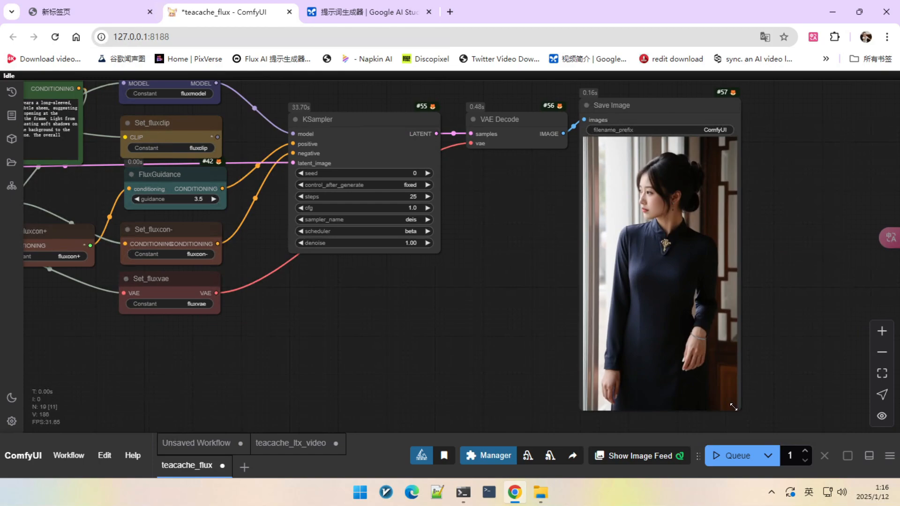
Examine the new portrait image and check the generation times of the Flux runs in the queue history
{"action": "scroll", "coordinate": [604, 140], "scroll_direction": "up", "scroll_amount": 3}
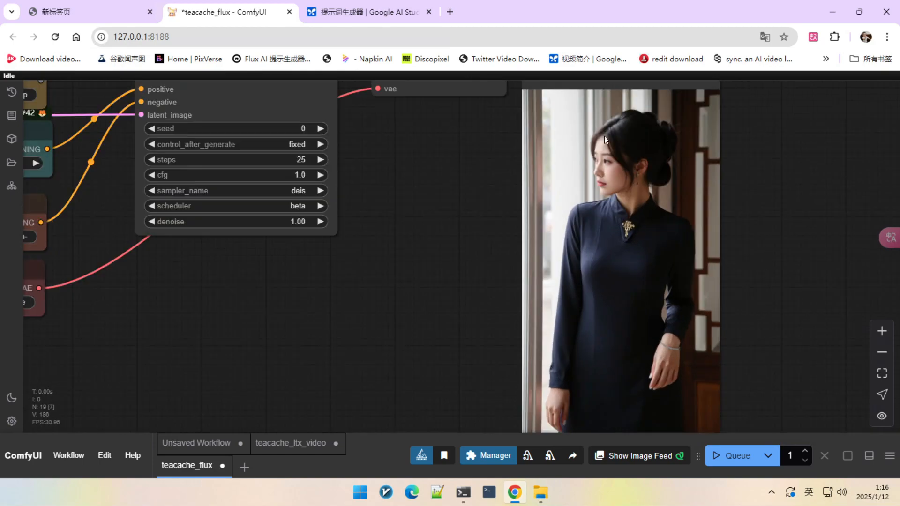
{"action": "scroll", "coordinate": [635, 206], "scroll_direction": "down", "scroll_amount": 5}
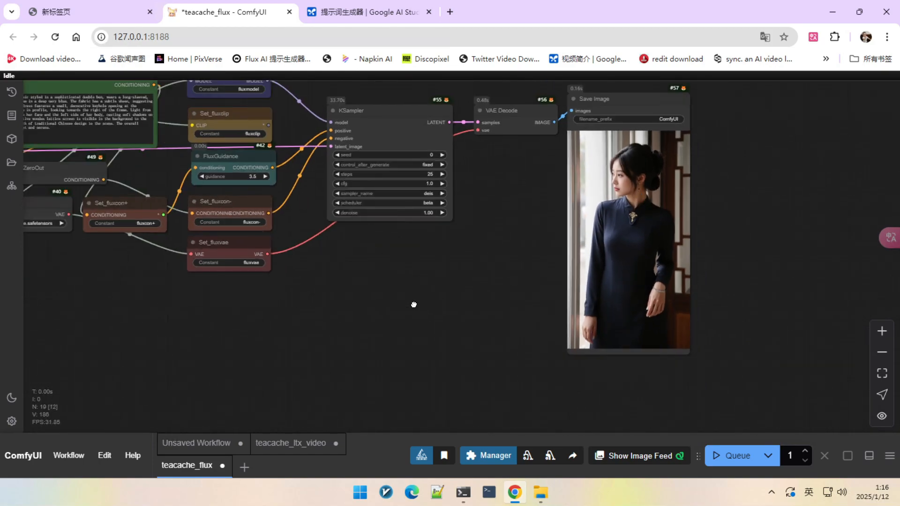
{"action": "left_click_drag", "start_coordinate": [412, 305], "coordinate": [632, 297]}
{"action": "scroll", "coordinate": [632, 296], "scroll_direction": "down", "scroll_amount": 5}
{"action": "left_click_drag", "start_coordinate": [444, 335], "coordinate": [479, 338]}
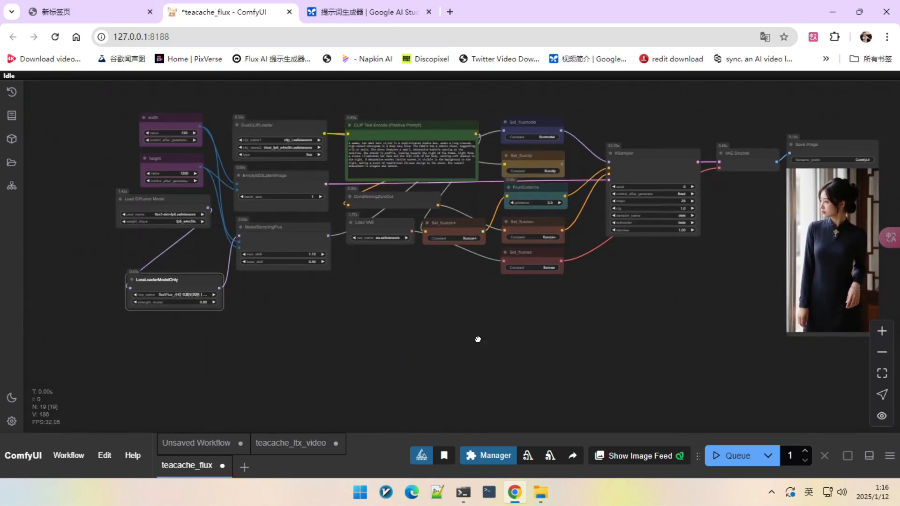
{"action": "left_click", "coordinate": [11, 92]}
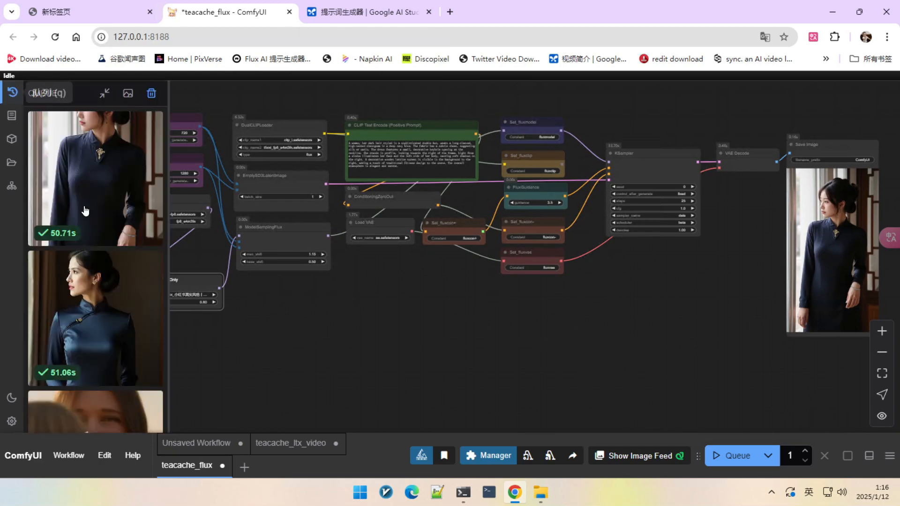
{"action": "key", "text": "q"}
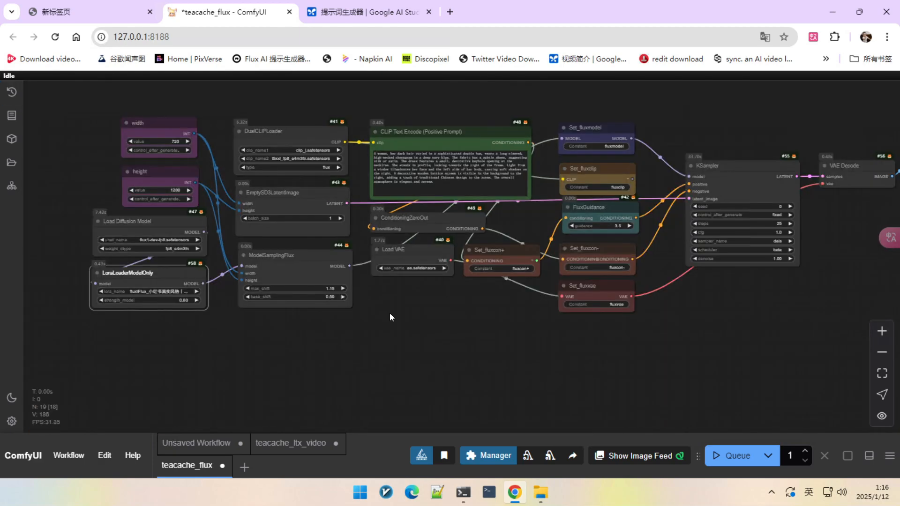
Add a TeaCache For Img Gen node and place it below the ModelSamplingFlux node
{"action": "scroll", "coordinate": [392, 323], "scroll_direction": "up", "scroll_amount": 2}
{"action": "double_click", "coordinate": [430, 338]}
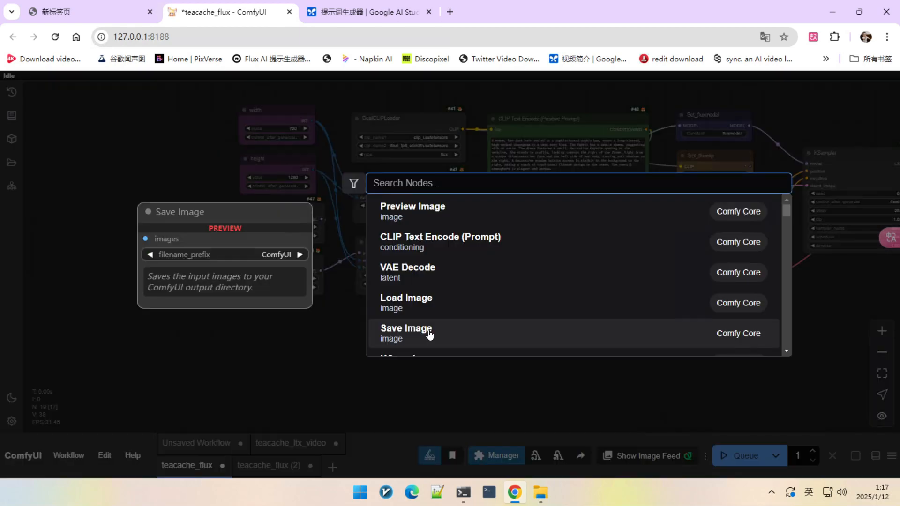
{"action": "type", "text": "tea"}
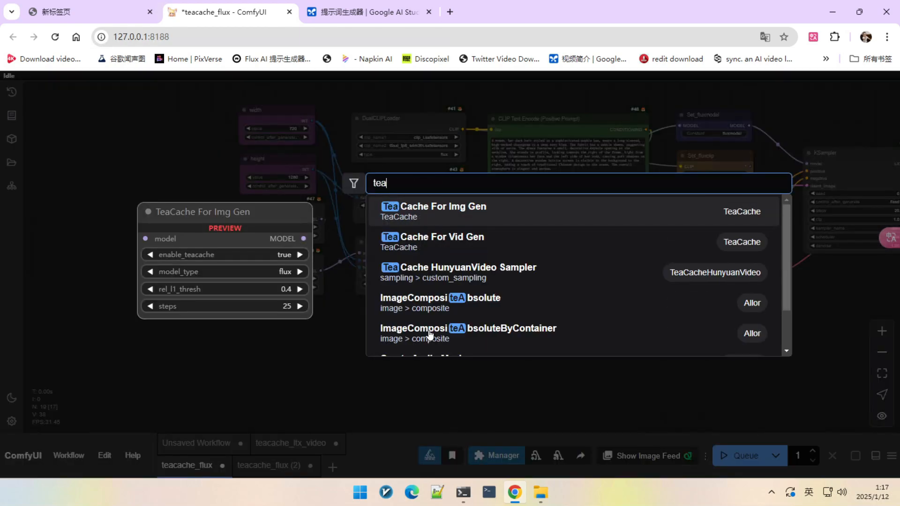
{"action": "left_click", "coordinate": [454, 213]}
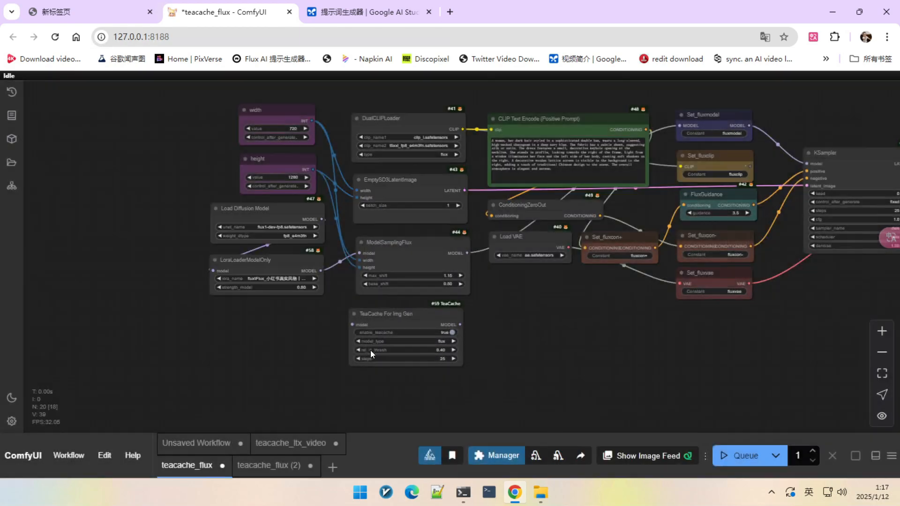
{"action": "scroll", "coordinate": [370, 351], "scroll_direction": "up", "scroll_amount": 1}
{"action": "left_click_drag", "start_coordinate": [378, 324], "coordinate": [342, 327]}
{"action": "scroll", "coordinate": [482, 320], "scroll_direction": "up", "scroll_amount": 1}
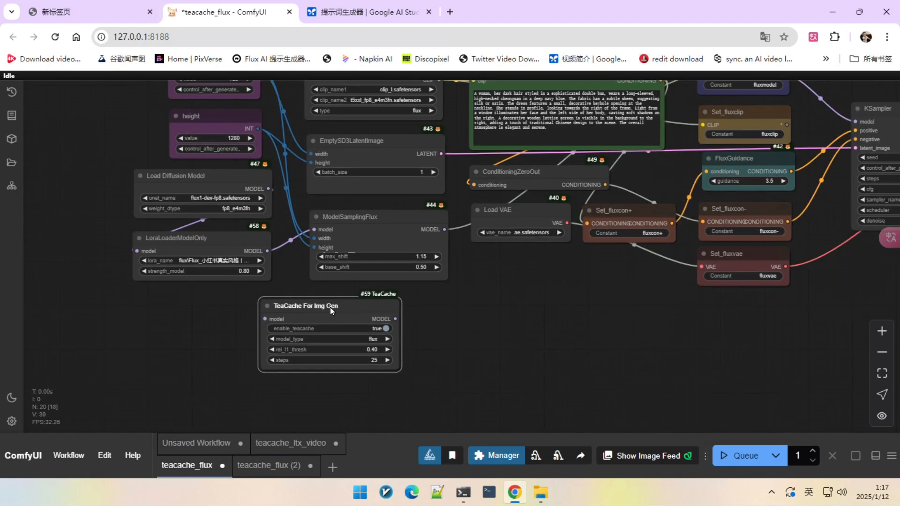
{"action": "scroll", "coordinate": [341, 319], "scroll_direction": "up", "scroll_amount": 2}
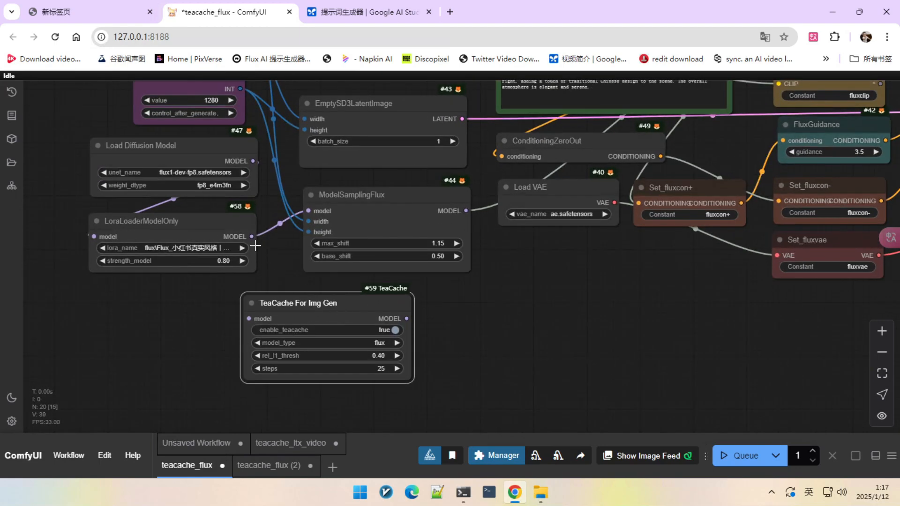
Connect LoraLoaderModelOnly's MODEL output to the TeaCache For Img Gen node and its MODEL output to ModelSamplingFlux
{"action": "left_click_drag", "start_coordinate": [252, 237], "coordinate": [257, 302]}
{"action": "left_click_drag", "start_coordinate": [406, 319], "coordinate": [338, 221]}
{"action": "left_click_drag", "start_coordinate": [486, 342], "coordinate": [263, 359]}
Run the Flux workflow with TeaCache enabled and examine the quality of the generated portrait
{"action": "scroll", "coordinate": [439, 299], "scroll_direction": "up", "scroll_amount": 4}
{"action": "scroll", "coordinate": [442, 310], "scroll_direction": "down", "scroll_amount": 5}
{"action": "left_click_drag", "start_coordinate": [627, 331], "coordinate": [545, 365]}
{"action": "scroll", "coordinate": [624, 227], "scroll_direction": "up", "scroll_amount": 2}
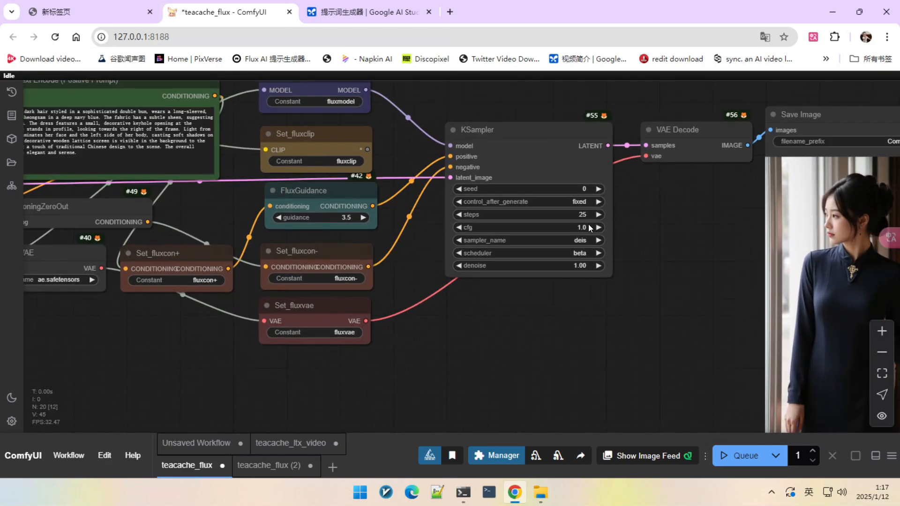
{"action": "scroll", "coordinate": [623, 243], "scroll_direction": "down", "scroll_amount": 5}
{"action": "scroll", "coordinate": [581, 300], "scroll_direction": "up", "scroll_amount": 2}
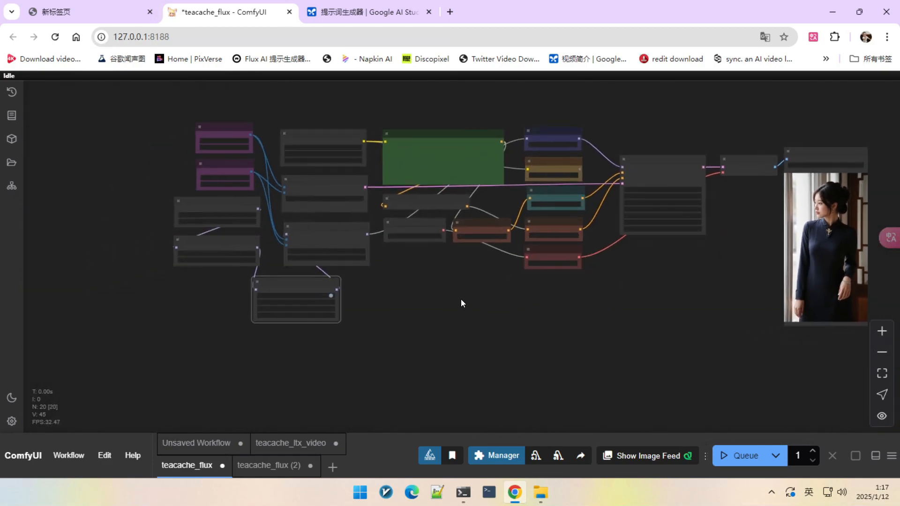
{"action": "scroll", "coordinate": [519, 302], "scroll_direction": "up", "scroll_amount": 1}
{"action": "scroll", "coordinate": [519, 302], "scroll_direction": "down", "scroll_amount": 4}
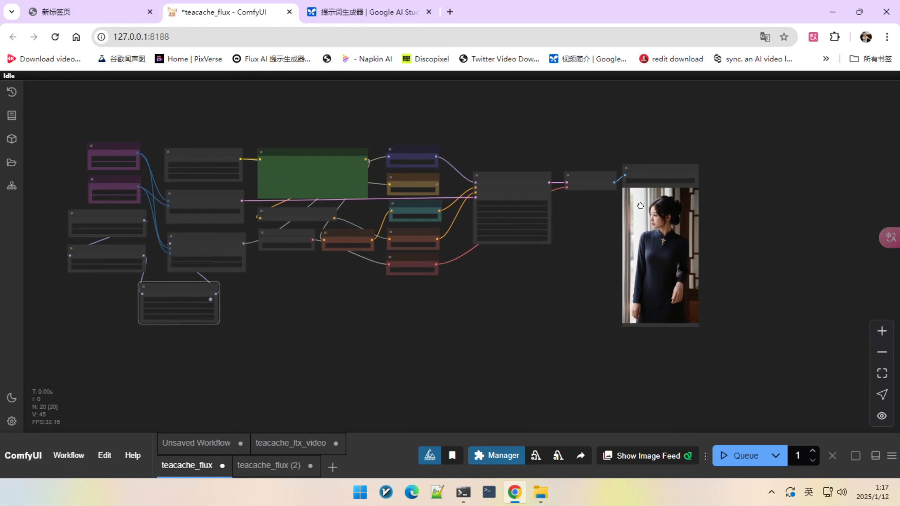
{"action": "key", "text": "ctrl+Return"}
{"action": "scroll", "coordinate": [571, 168], "scroll_direction": "up", "scroll_amount": 1}
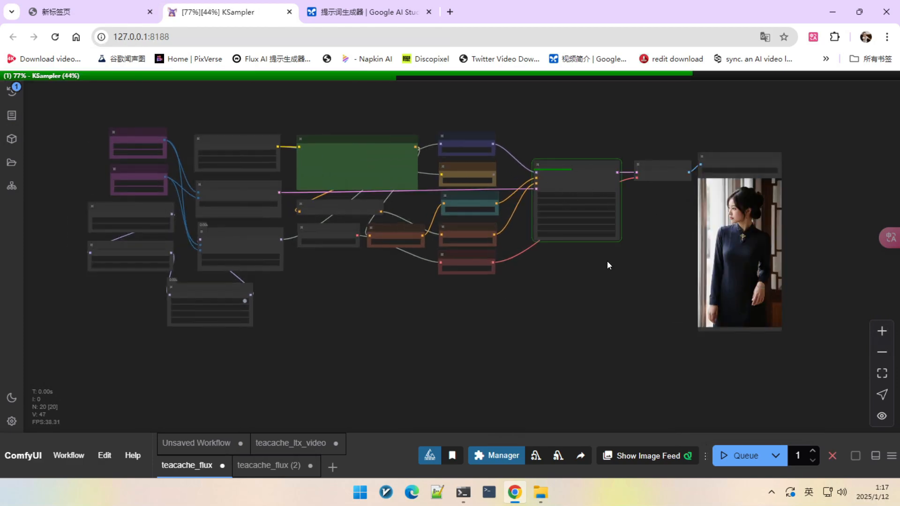
{"action": "scroll", "coordinate": [657, 230], "scroll_direction": "up", "scroll_amount": 8}
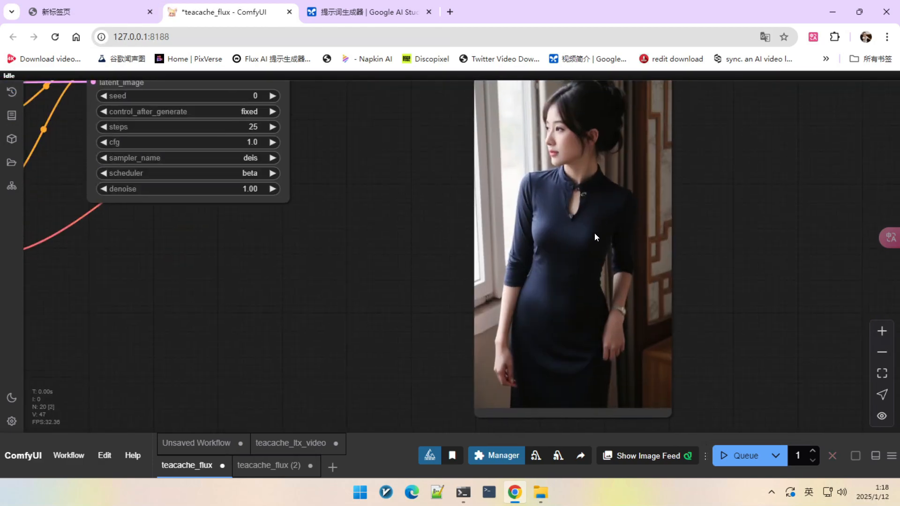
Compare the generation times of the Flux runs with and without TeaCache in the queue history
{"action": "scroll", "coordinate": [594, 233], "scroll_direction": "down", "scroll_amount": 3}
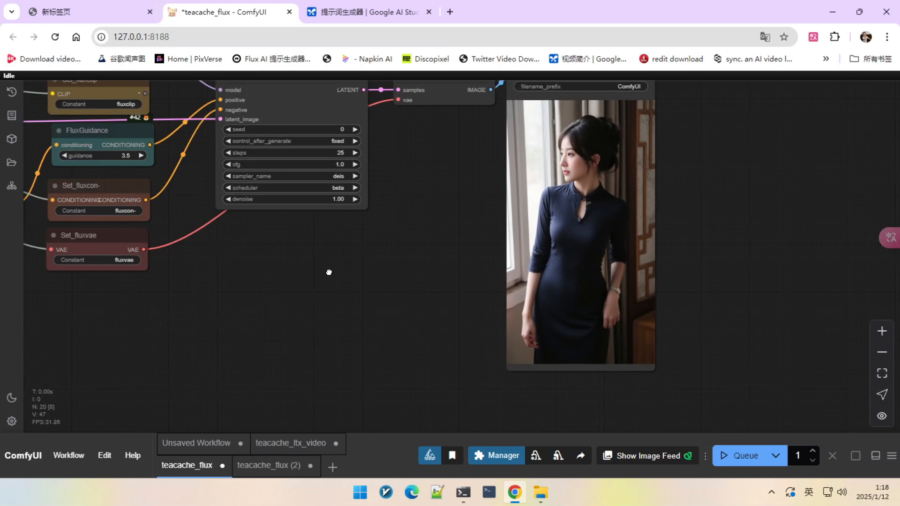
{"action": "left_click_drag", "start_coordinate": [327, 271], "coordinate": [376, 267]}
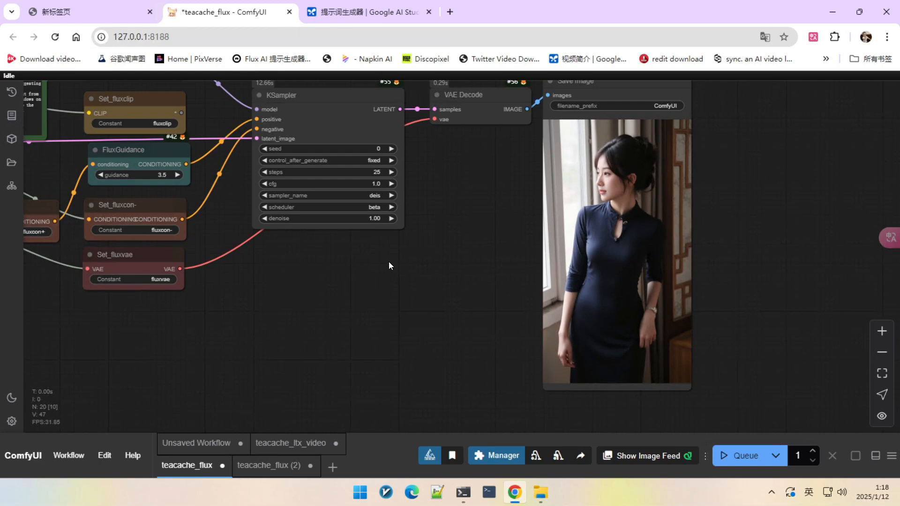
{"action": "left_click_drag", "start_coordinate": [370, 263], "coordinate": [384, 275]}
{"action": "left_click", "coordinate": [12, 92]}
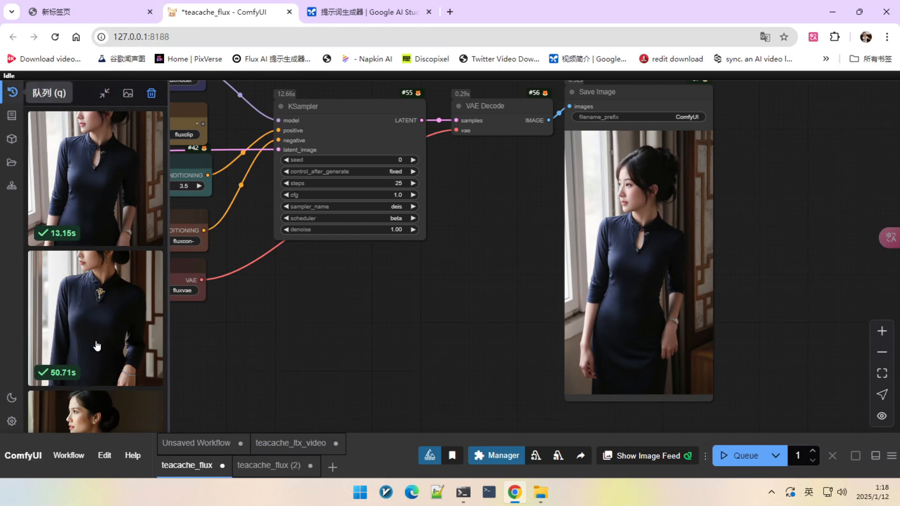
{"action": "left_click", "coordinate": [8, 96]}
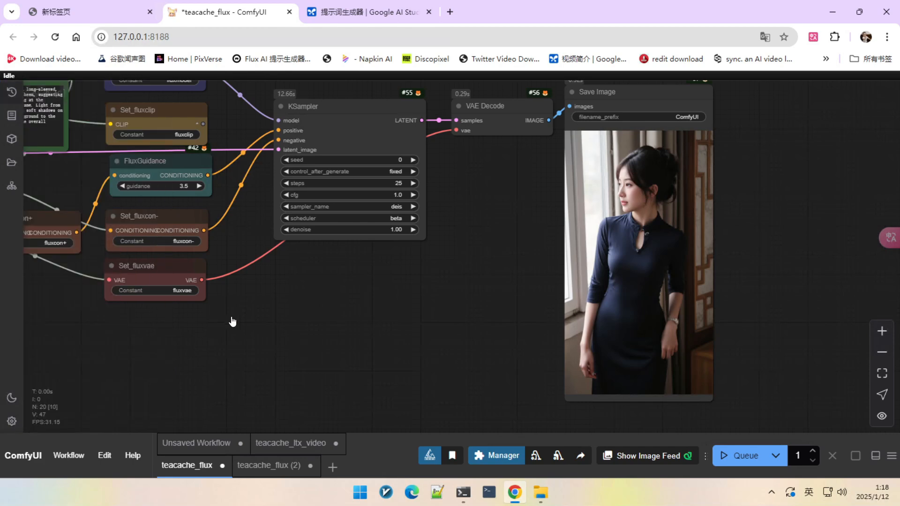
Review the complete Flux node graph, from the model loaders and TeaCache For Img Gen node to the saved image
{"action": "scroll", "coordinate": [249, 323], "scroll_direction": "down", "scroll_amount": 2}
{"action": "left_click_drag", "start_coordinate": [254, 325], "coordinate": [415, 325]}
{"action": "scroll", "coordinate": [415, 325], "scroll_direction": "down", "scroll_amount": 1}
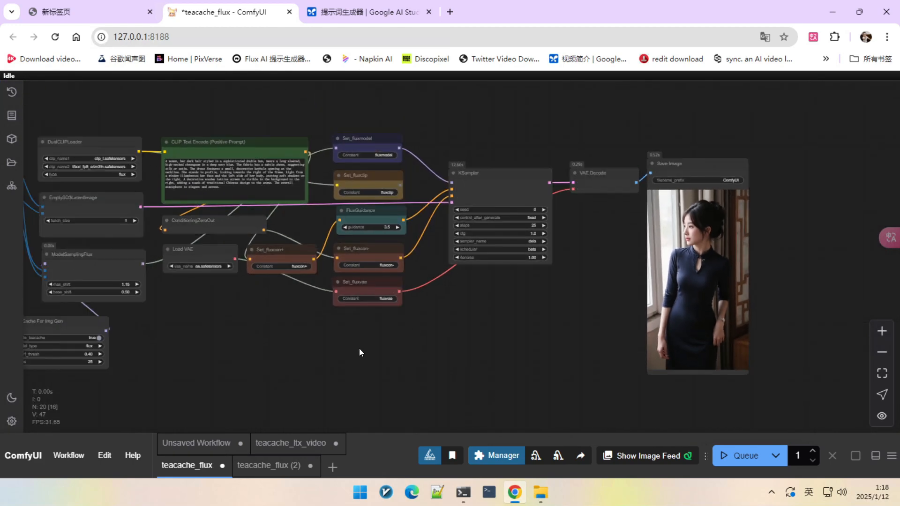
{"action": "left_click_drag", "start_coordinate": [359, 348], "coordinate": [474, 335]}
{"action": "scroll", "coordinate": [477, 334], "scroll_direction": "down", "scroll_amount": 2}
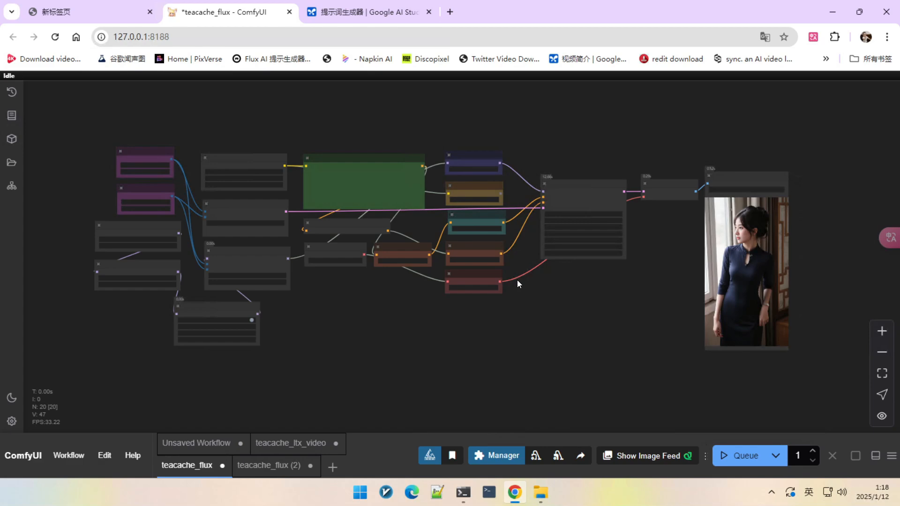
{"action": "scroll", "coordinate": [605, 306], "scroll_direction": "up", "scroll_amount": 1}
{"action": "left_click_drag", "start_coordinate": [627, 302], "coordinate": [603, 303]}
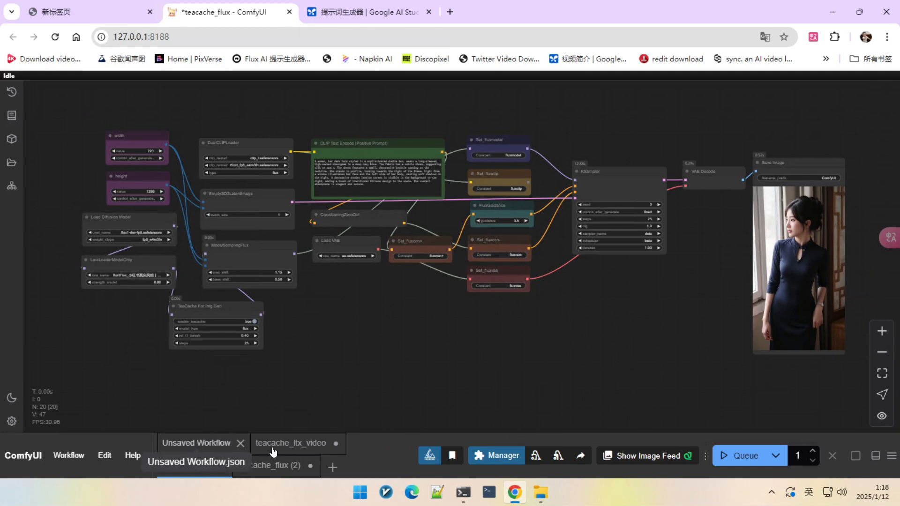
Switch to the teacache_ltx_video workflow and review its nodes and the two generated videos
{"action": "left_click", "coordinate": [291, 443]}
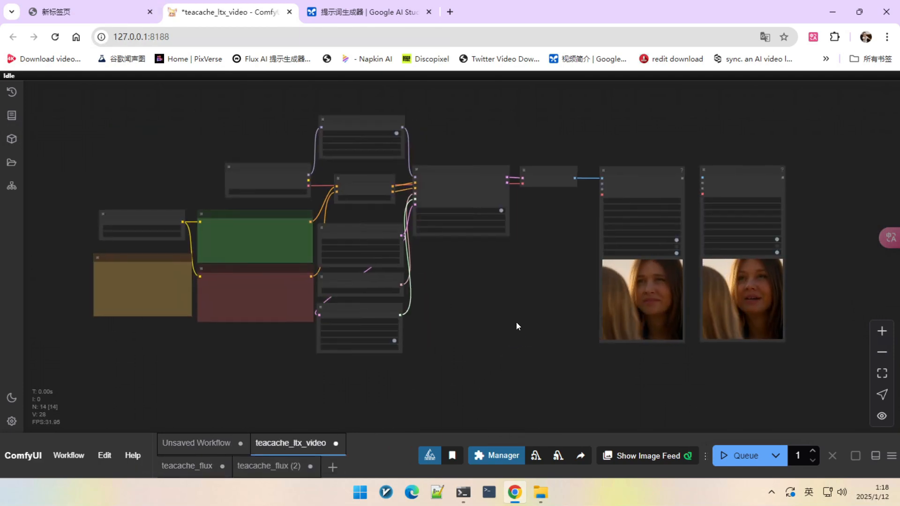
{"action": "scroll", "coordinate": [516, 322], "scroll_direction": "up", "scroll_amount": 2}
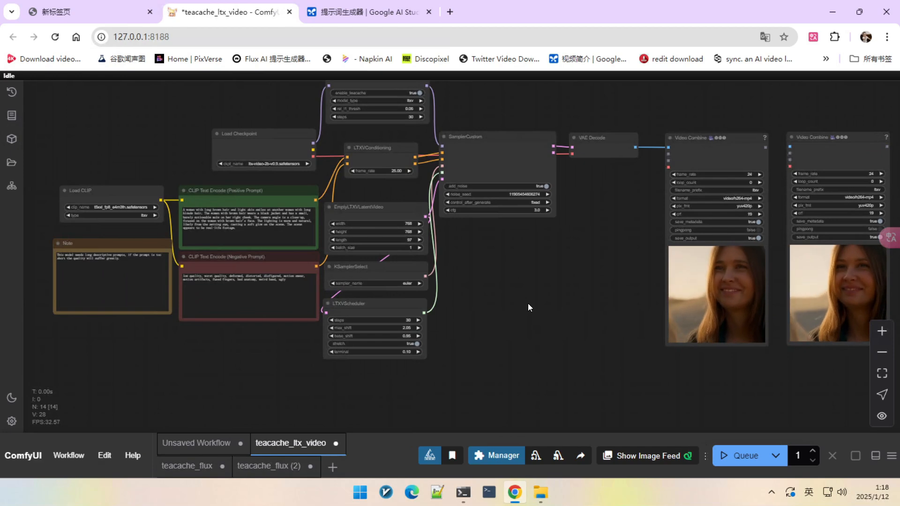